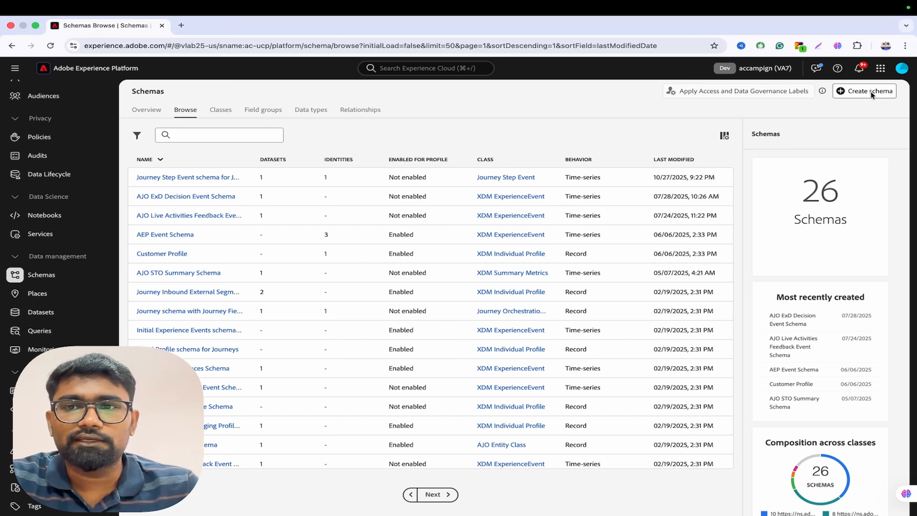
Start creating a new schema with the Manual option for adding fields and field groups.
left_click(864, 92)
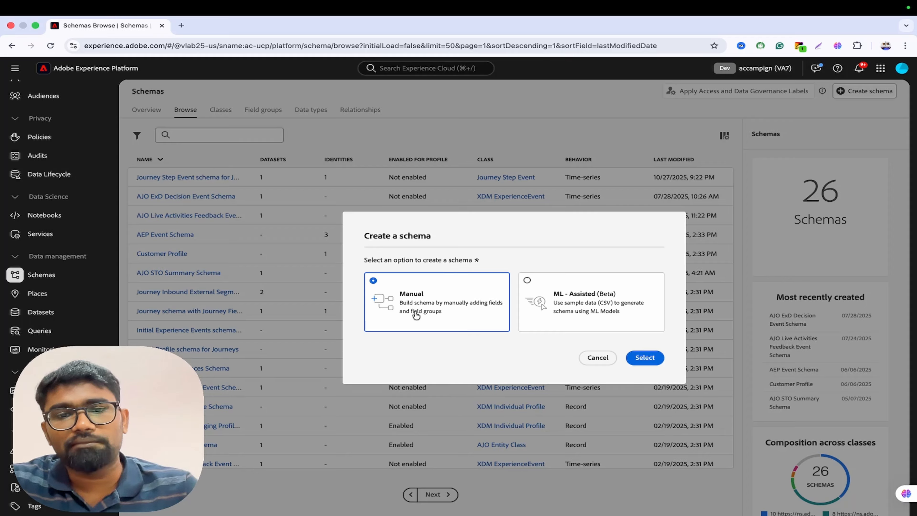
left_click(575, 291)
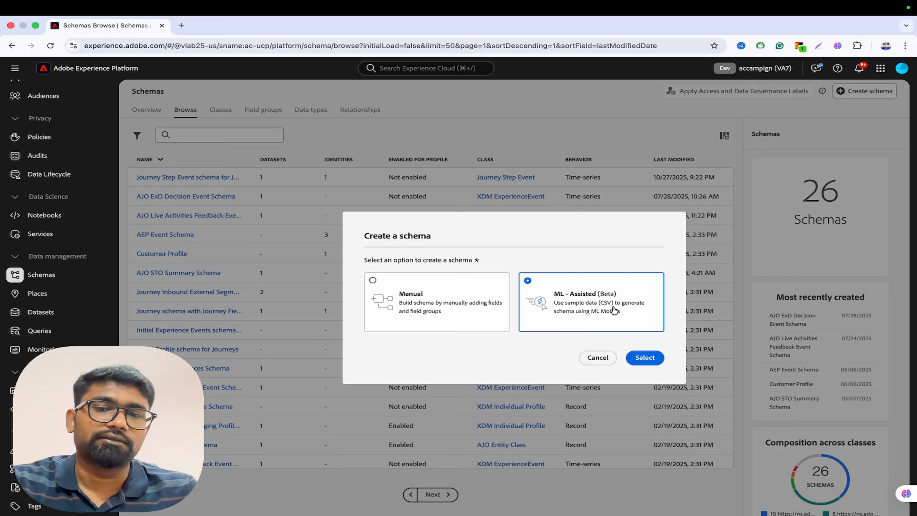
left_click(448, 306)
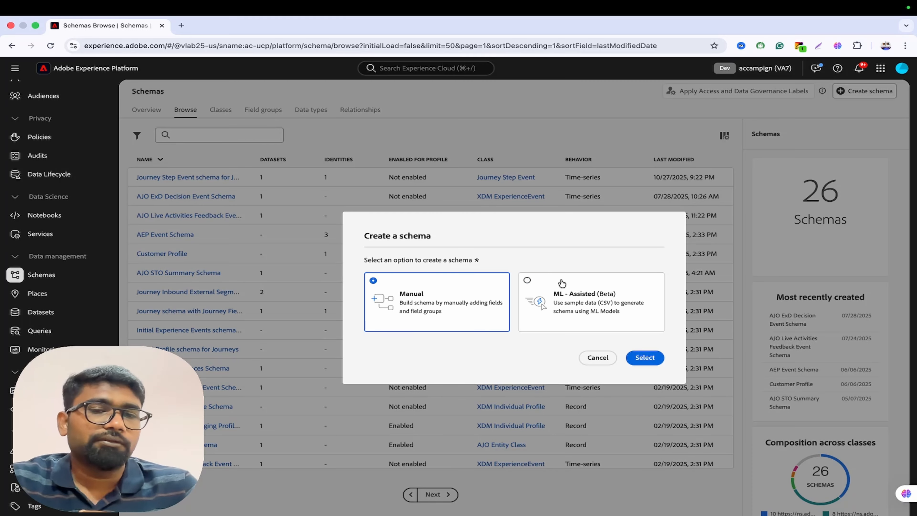
left_click(656, 359)
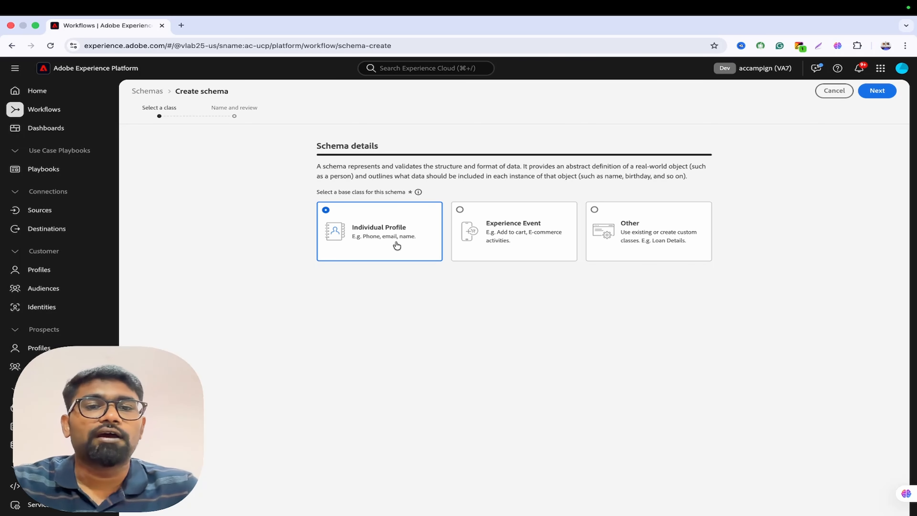
Choose Individual Profile as the base class for the schema and continue to the name and review stage.
left_click(458, 219)
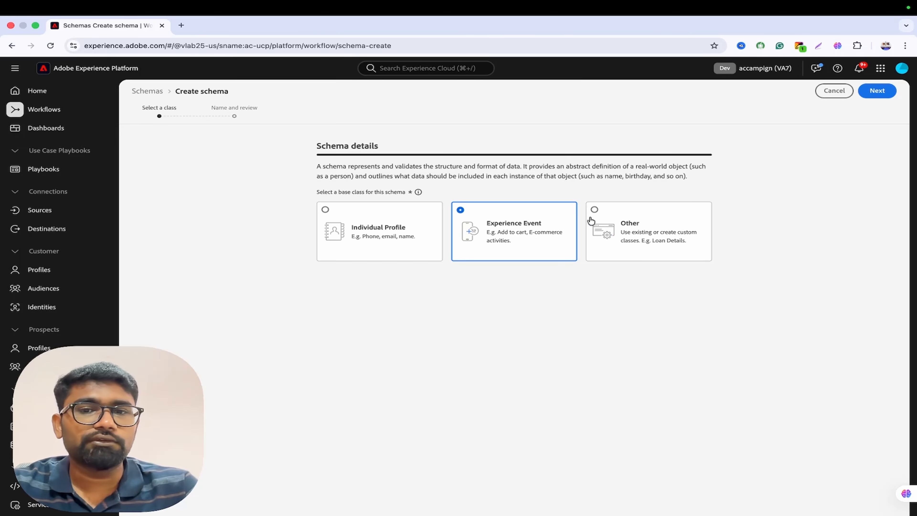
left_click(639, 213)
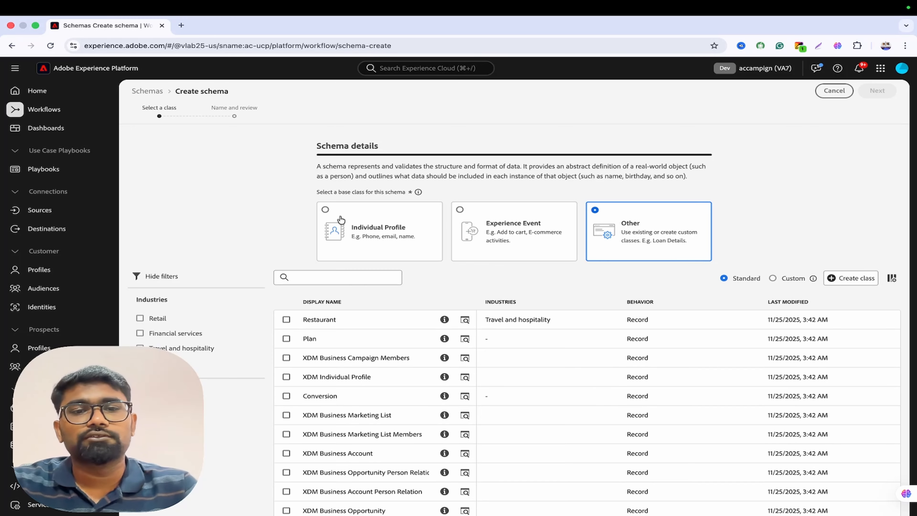
left_click(341, 220)
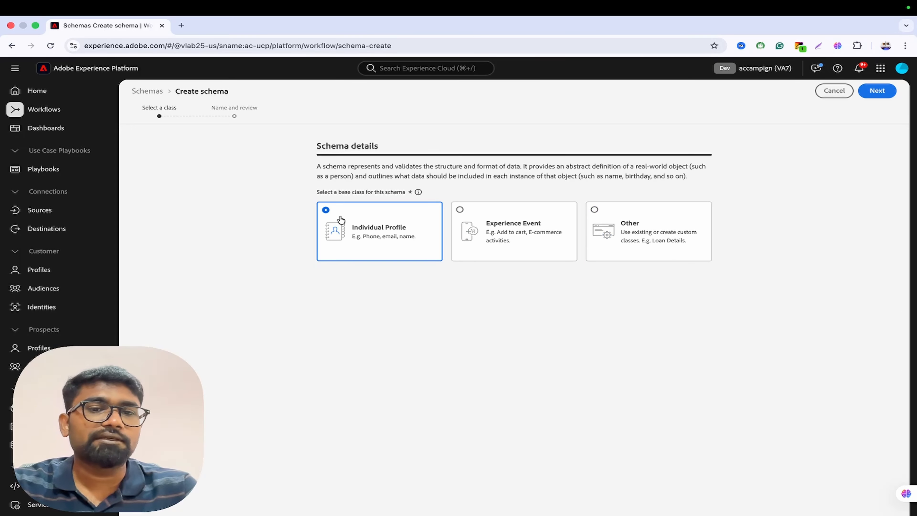
left_click(880, 91)
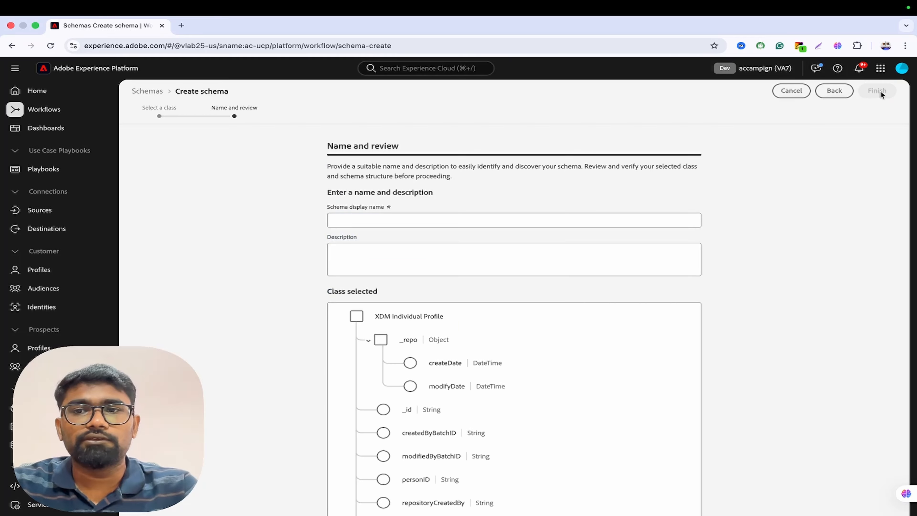
Set the schema display name to "Profile Schema - " followed by the author's first name.
left_click(364, 218)
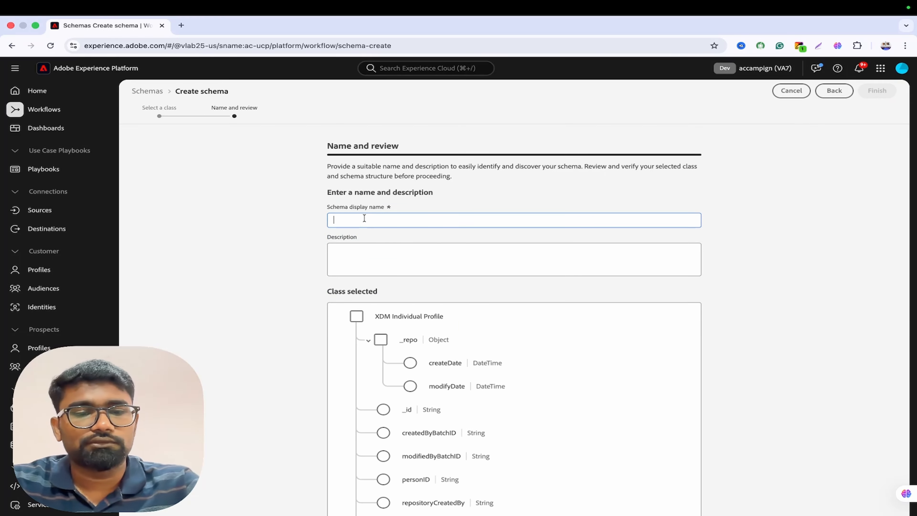
type("Profile ")
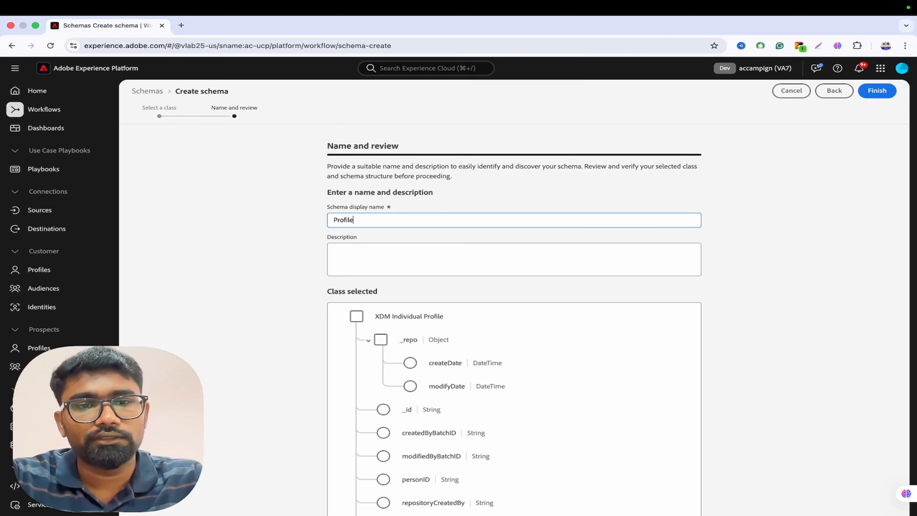
type("Schema ")
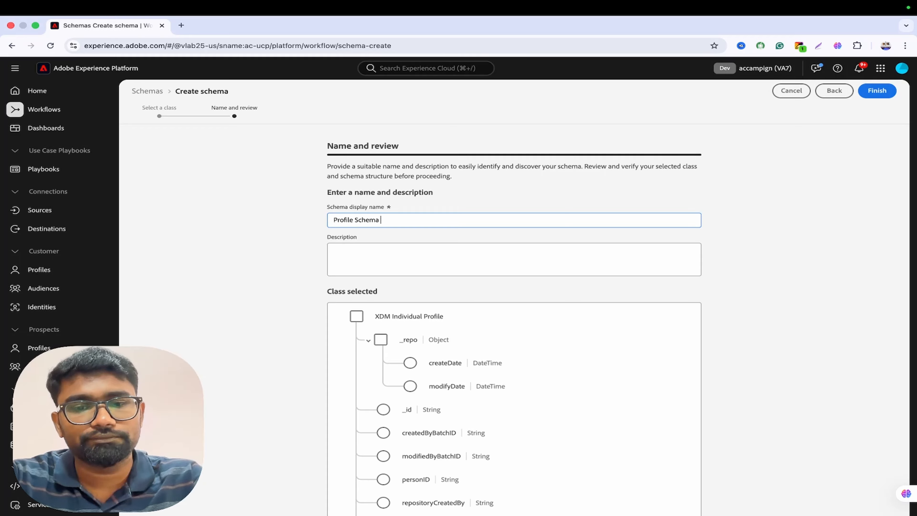
type("- Karthic")
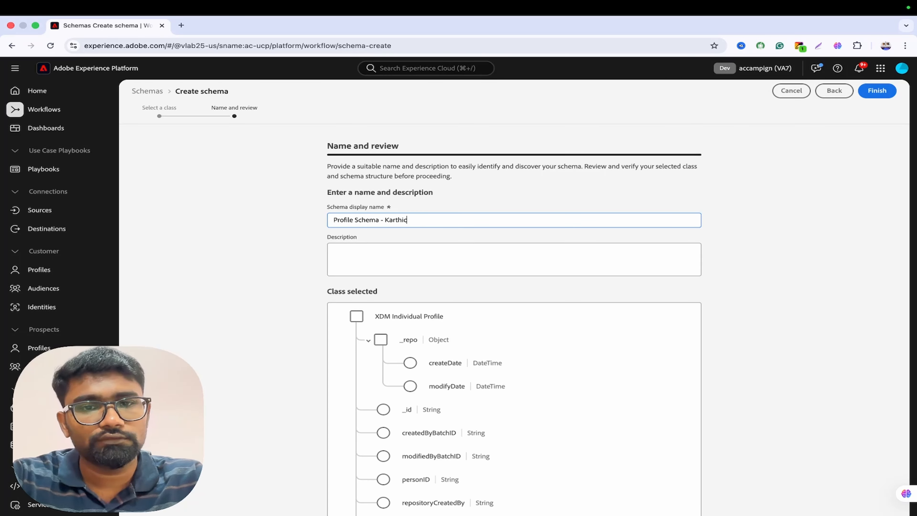
type("k")
Enter the schema description "This is the profile schema for signup details.".
left_click(344, 255)
type("Thi")
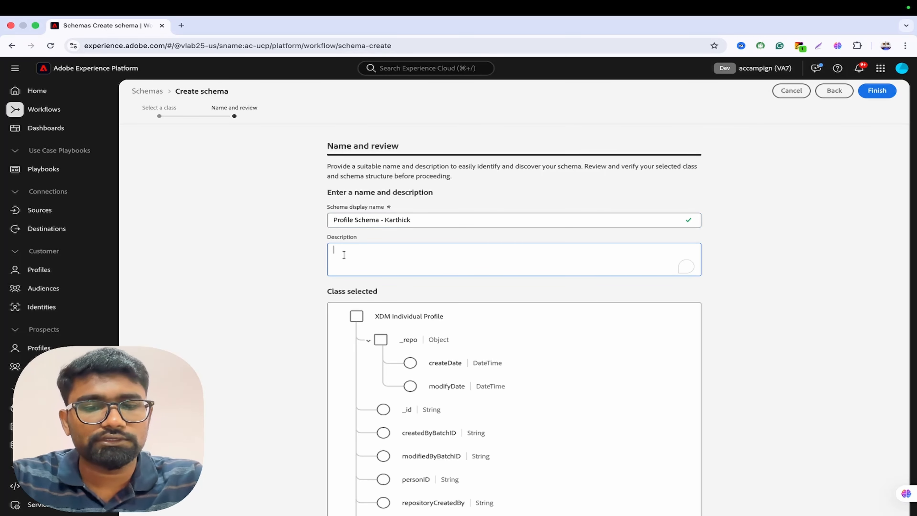
type("s is the p")
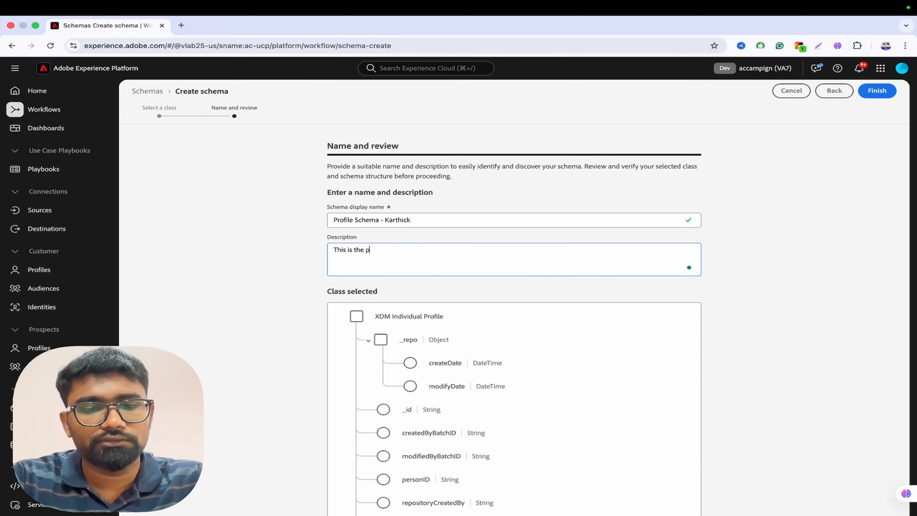
type("oofi")
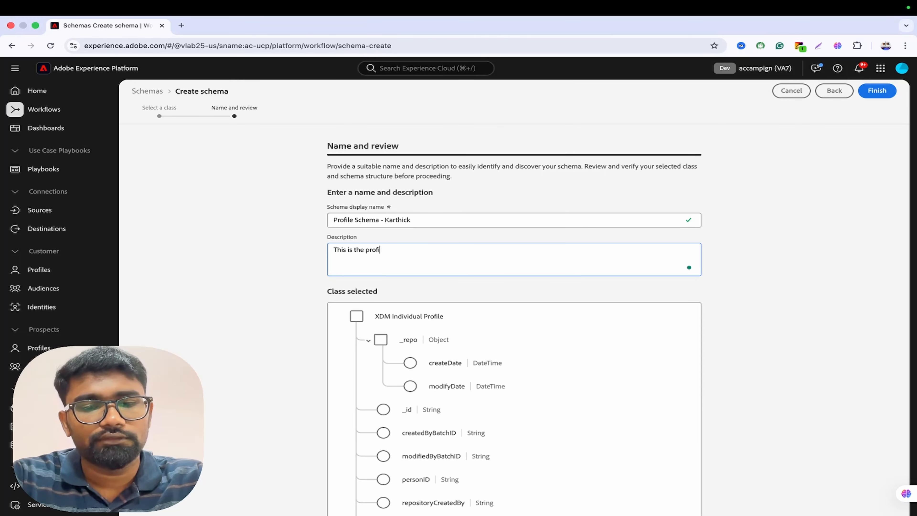
type("le schema ")
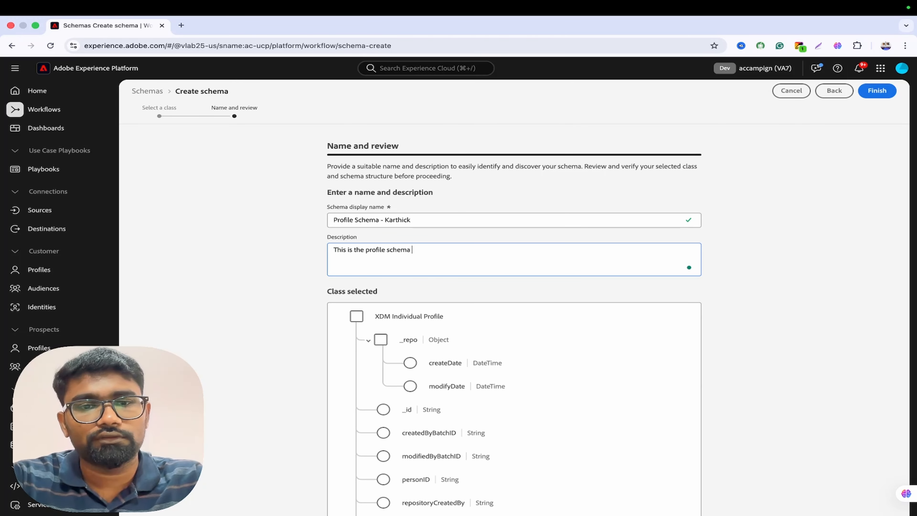
type("for sig")
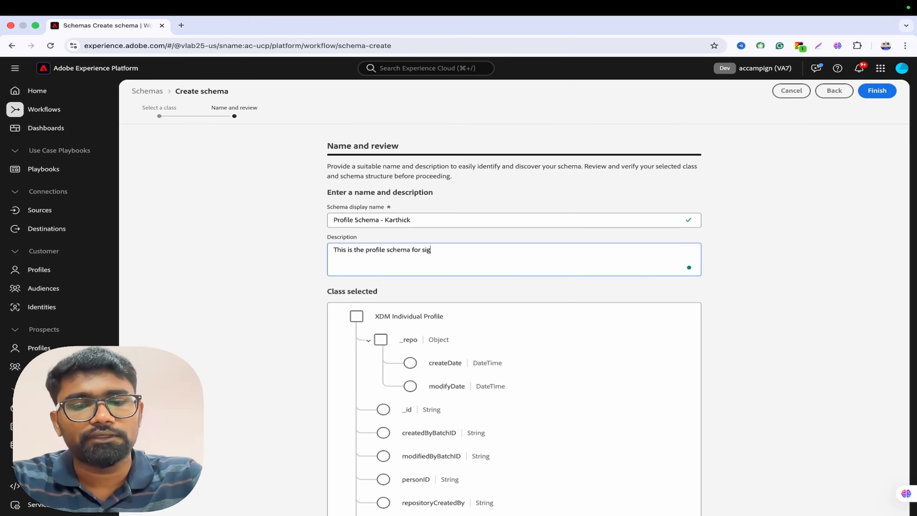
type("nup detais")
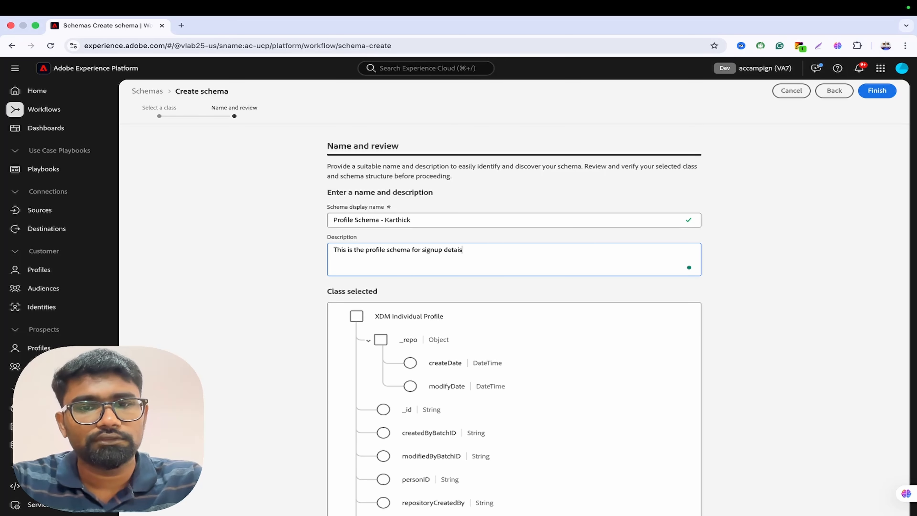
key("BackSpace")
type("ls.")
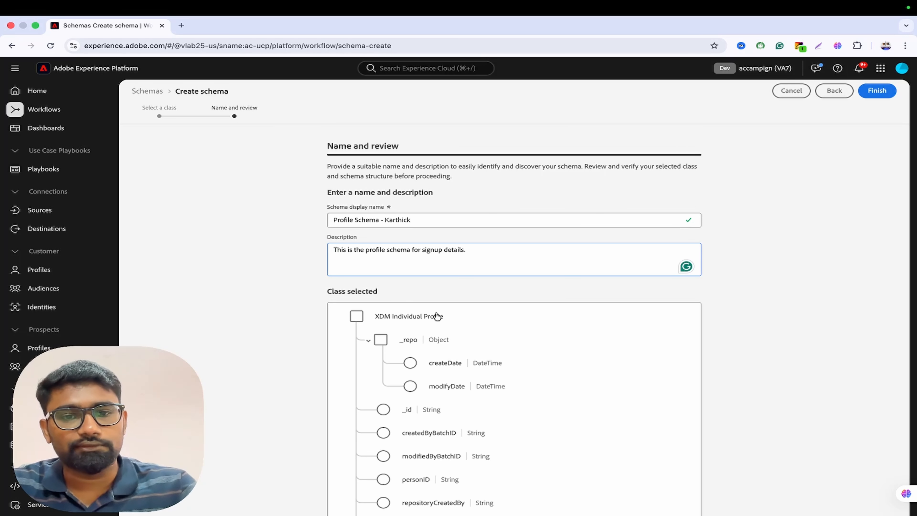
Review the selected class structure and finish creating the schema, dismissing the notification.
scroll(460, 334, "down", 1)
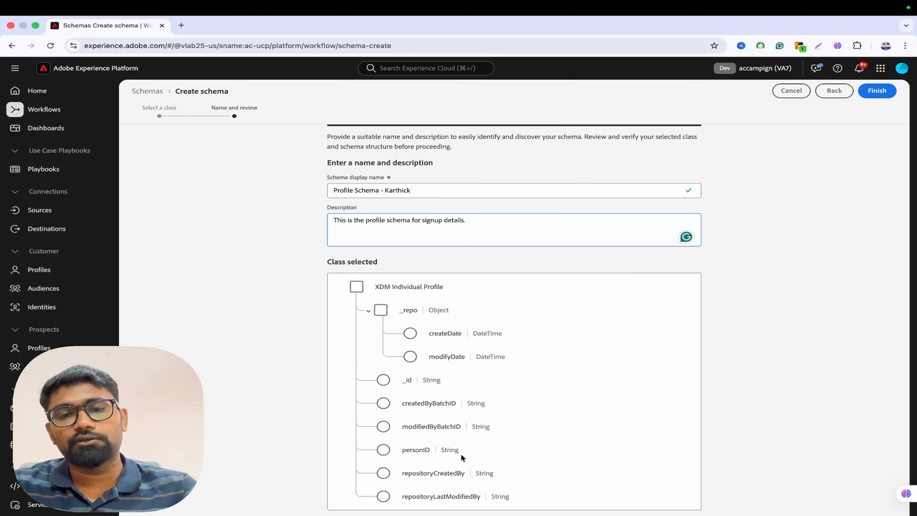
left_click(877, 91)
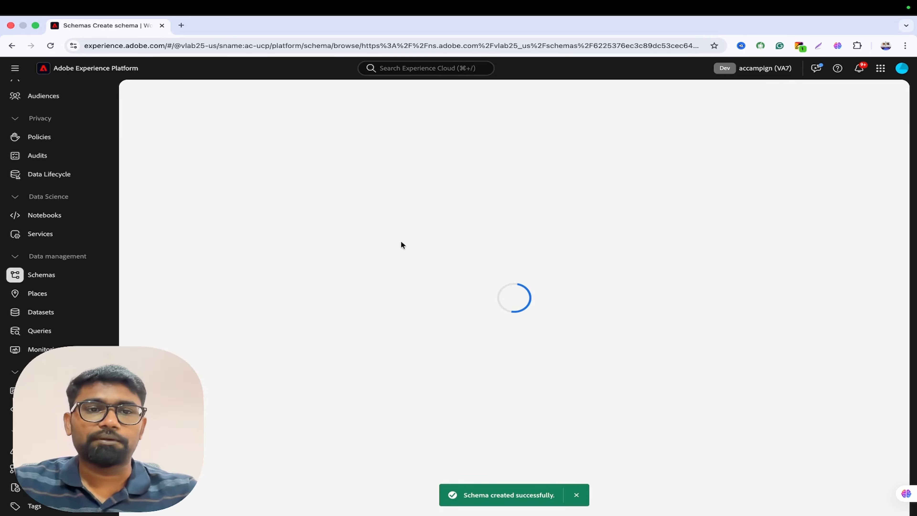
left_click(577, 494)
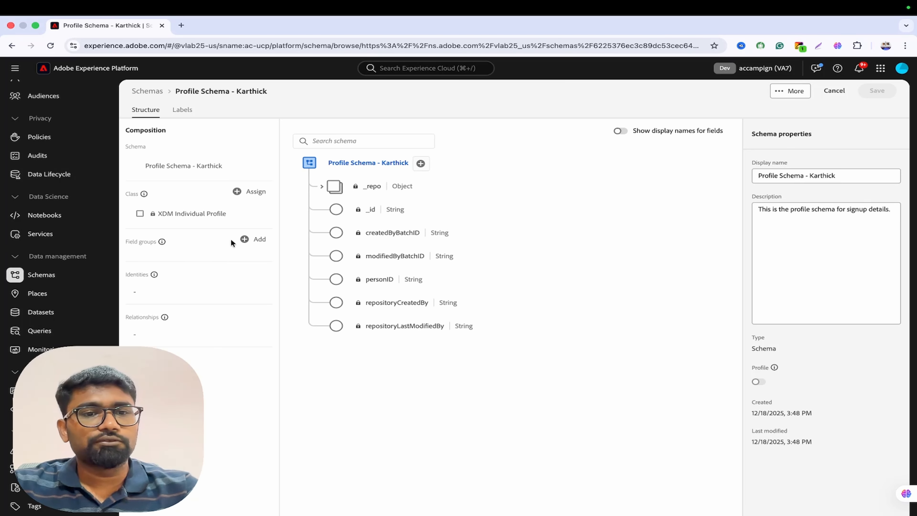
Browse the list of existing field groups available for the schema without adding any.
left_click(258, 238)
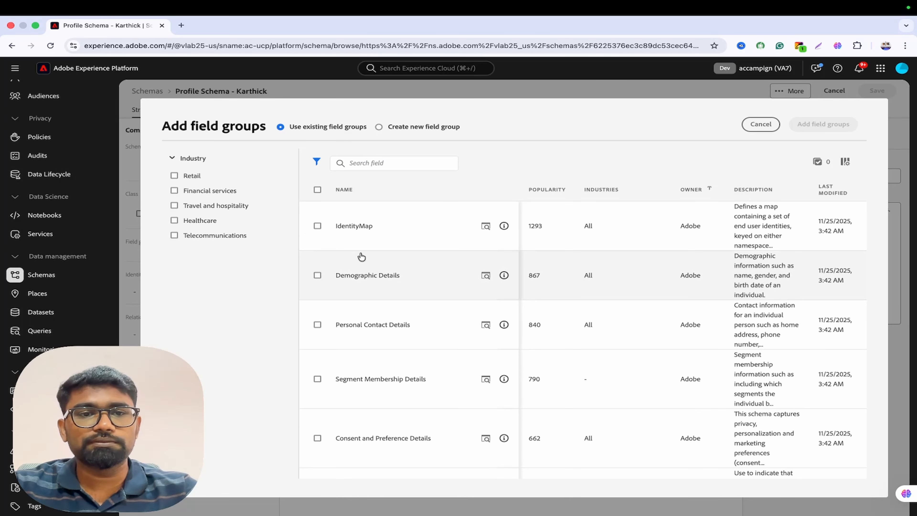
scroll(415, 290, "down", 20)
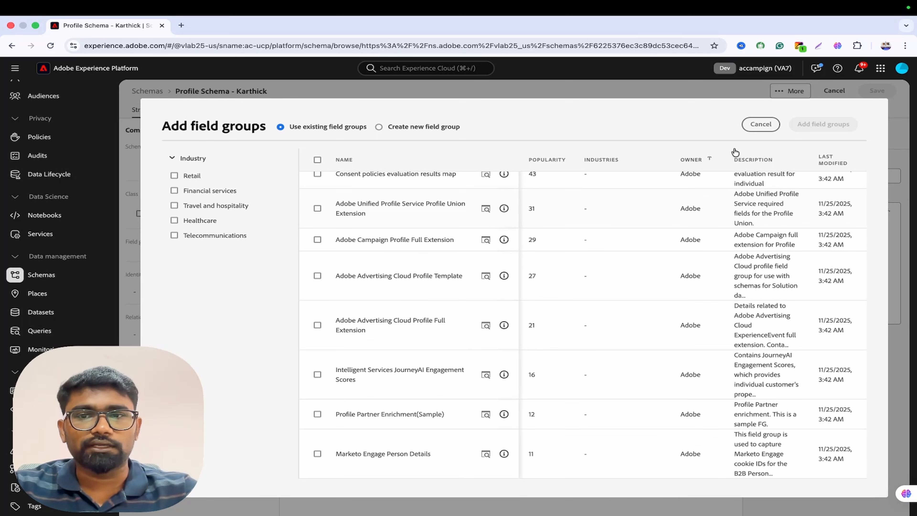
left_click(761, 124)
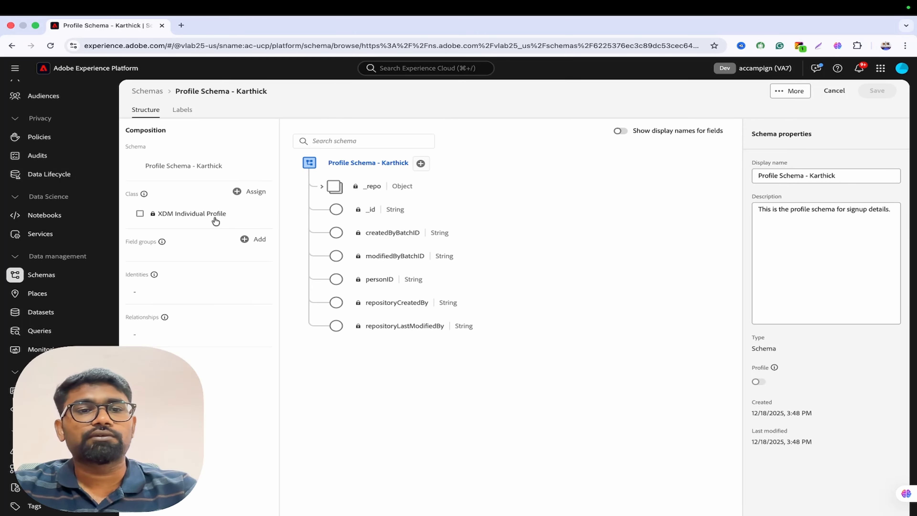
Replace the schema's class with XDM Business Campaign Members and skip adding field groups.
left_click(239, 192)
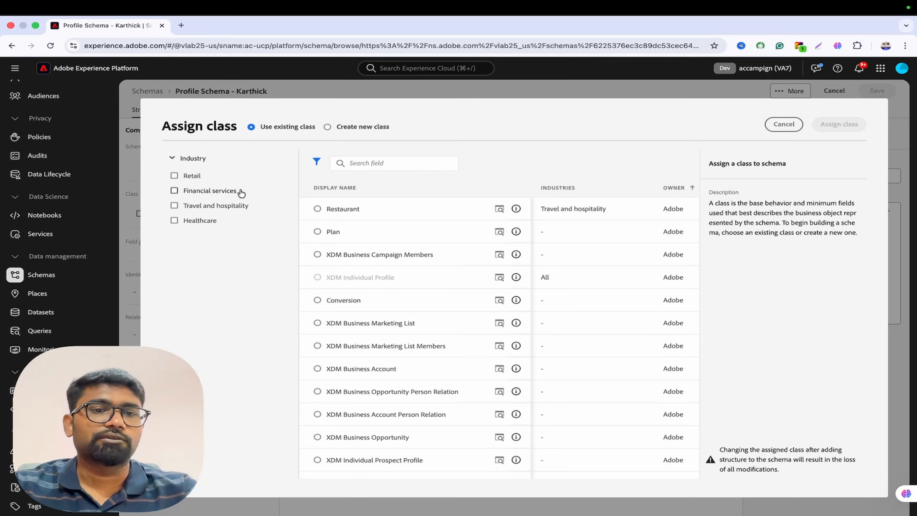
left_click(381, 257)
left_click(840, 126)
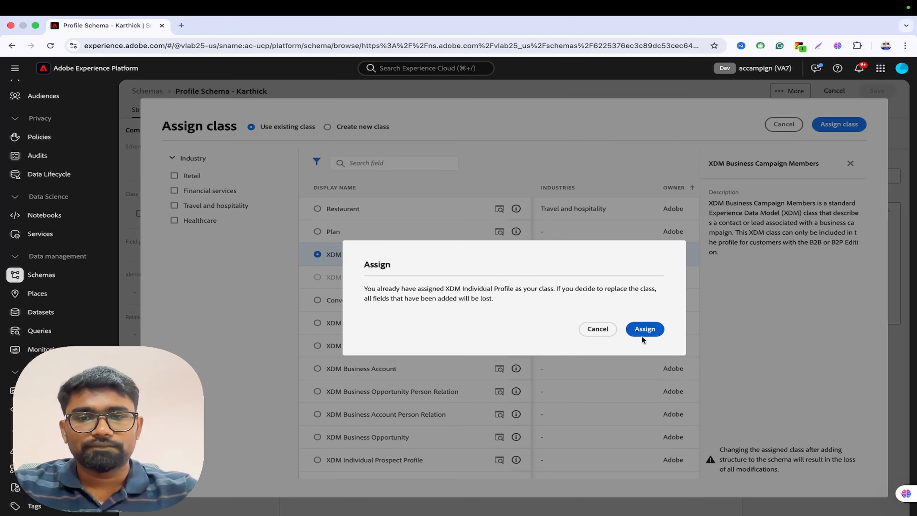
left_click(644, 333)
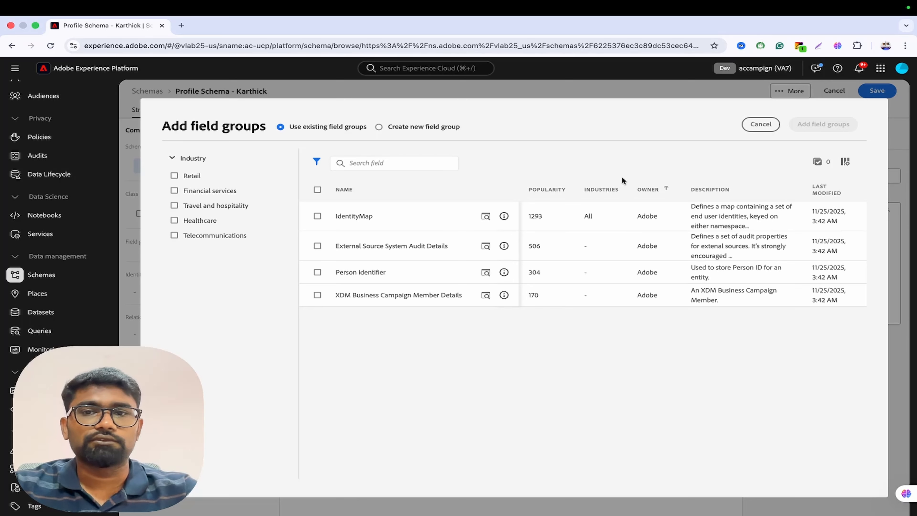
left_click(761, 124)
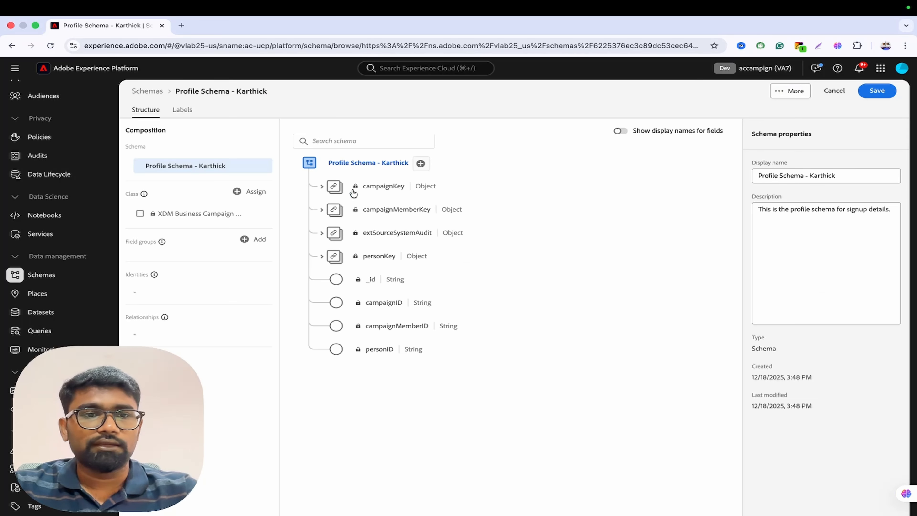
Assign the XDM Individual Profile class back to the schema and skip adding field groups.
left_click(249, 192)
left_click(360, 277)
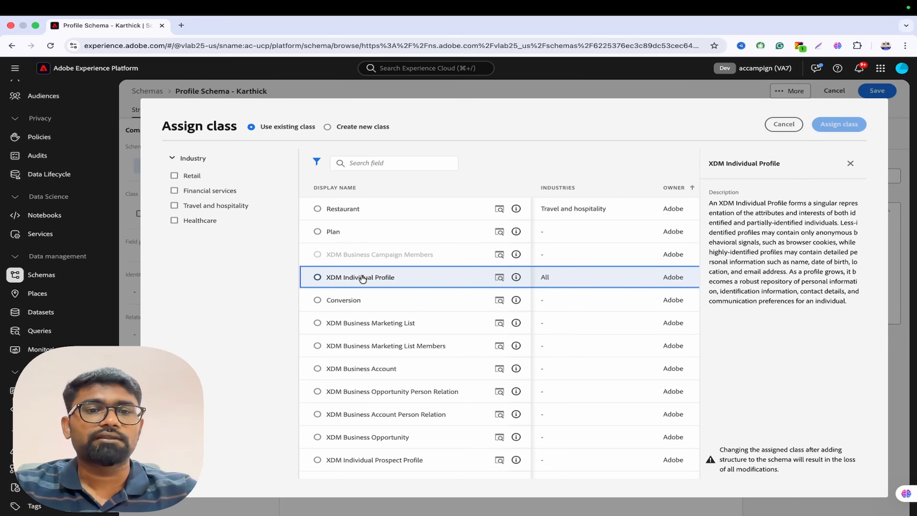
left_click(832, 124)
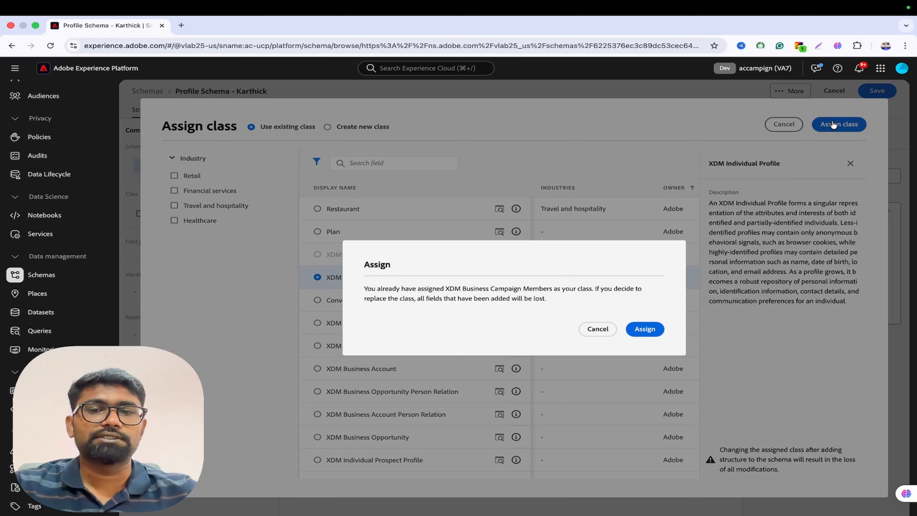
left_click(645, 329)
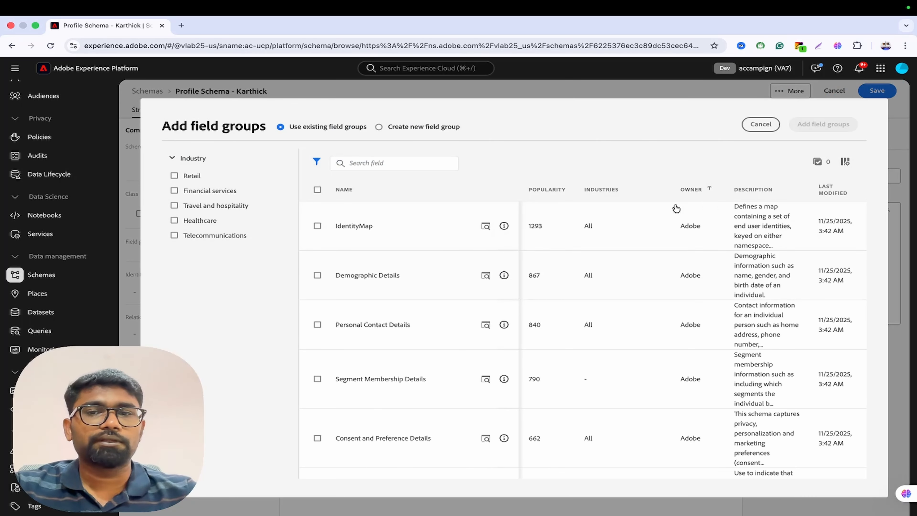
left_click(757, 126)
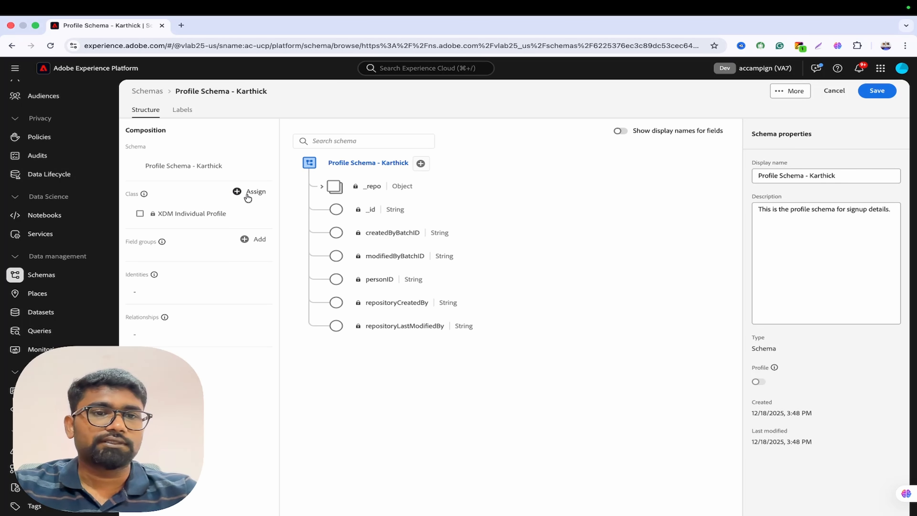
Preview the existing Demographic Details field group, including its person and name fields, and select it for the schema.
left_click(247, 241)
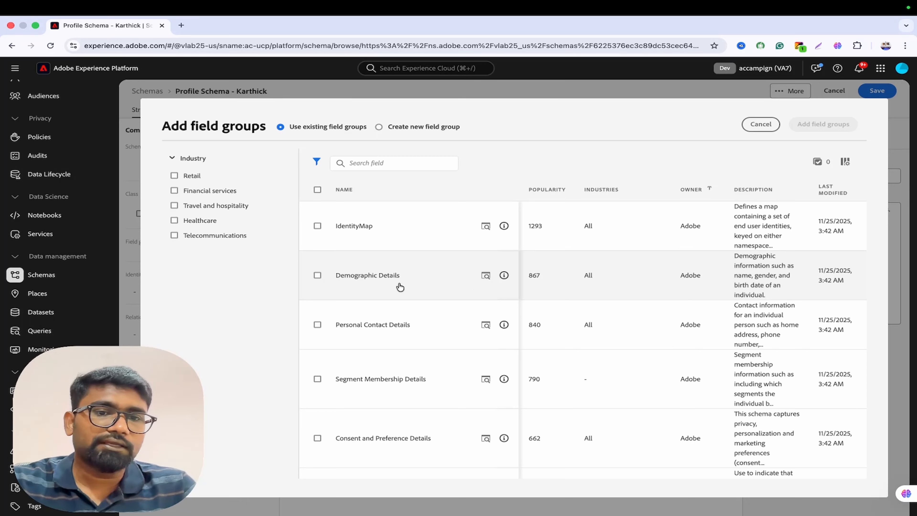
left_click(485, 275)
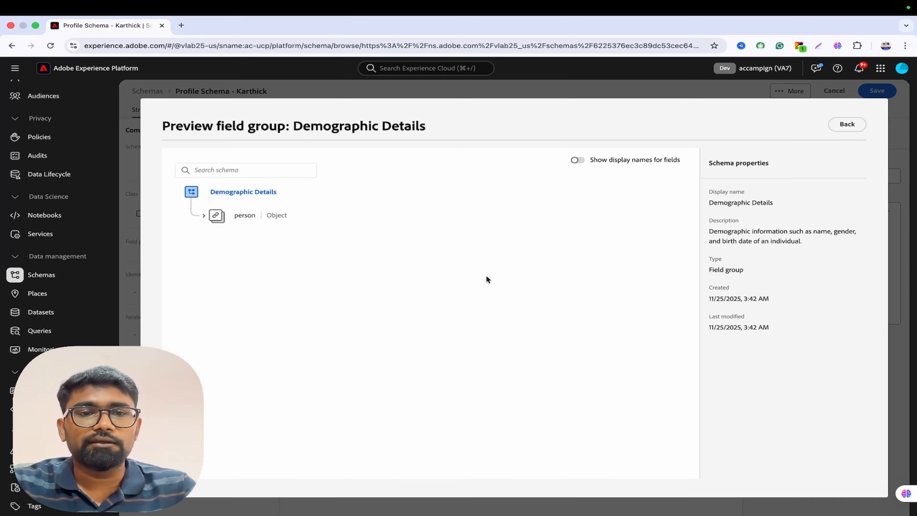
left_click(203, 216)
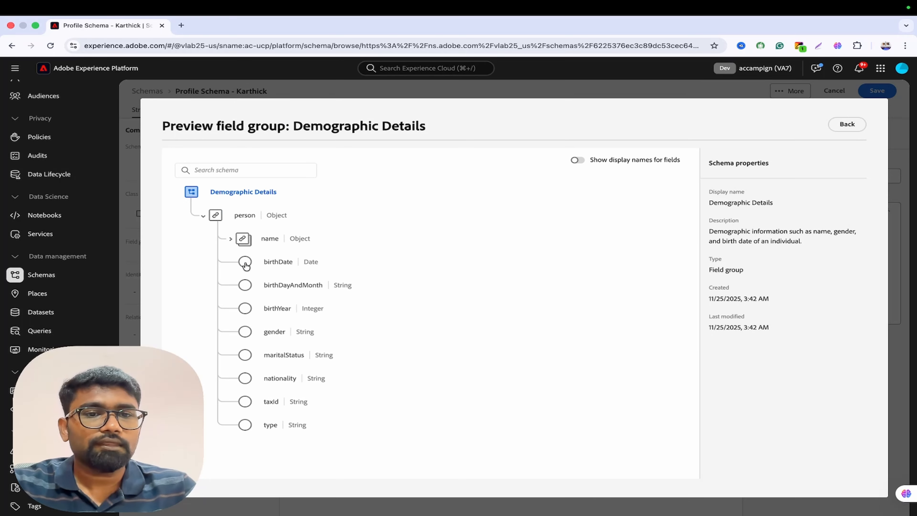
left_click(231, 239)
scroll(258, 333, "down", 3)
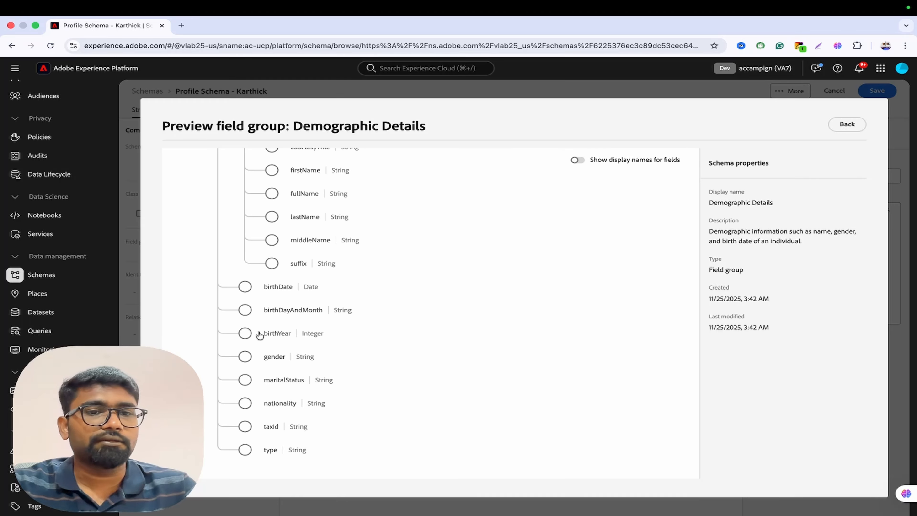
scroll(260, 335, "up", 3)
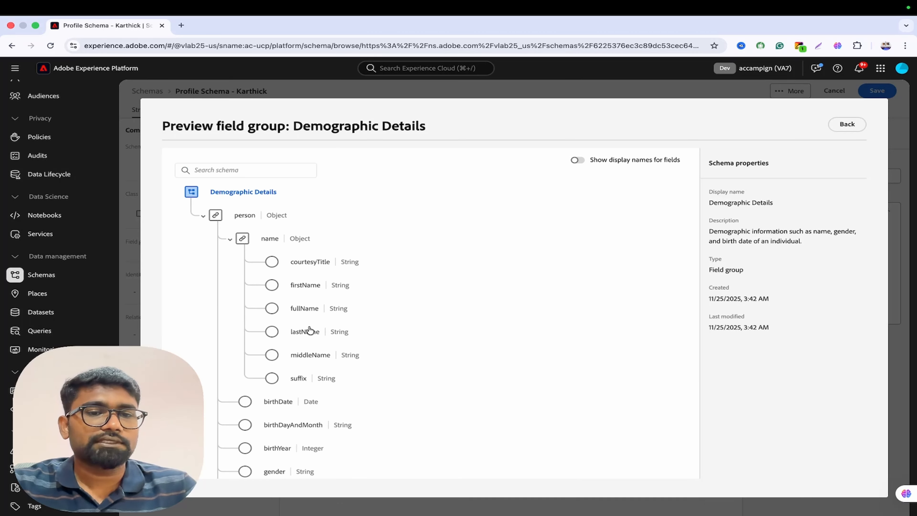
scroll(283, 389, "down", 3)
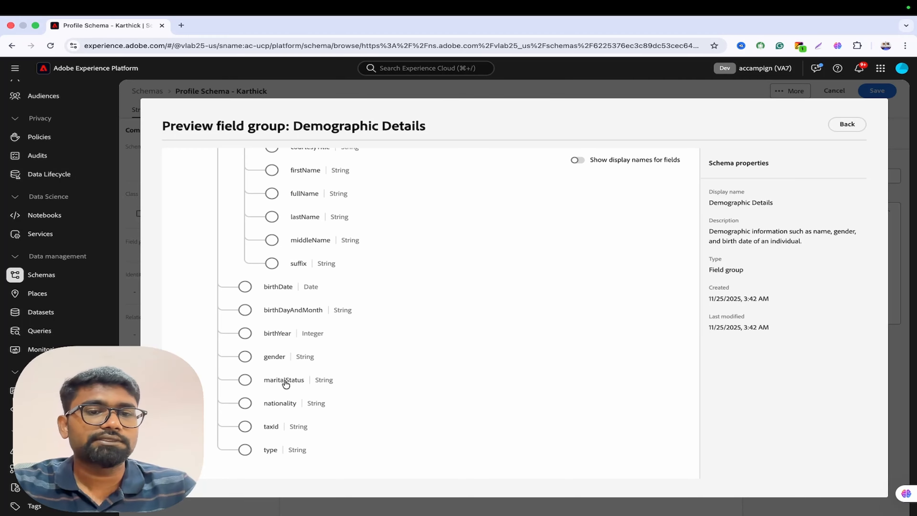
scroll(296, 395, "up", 3)
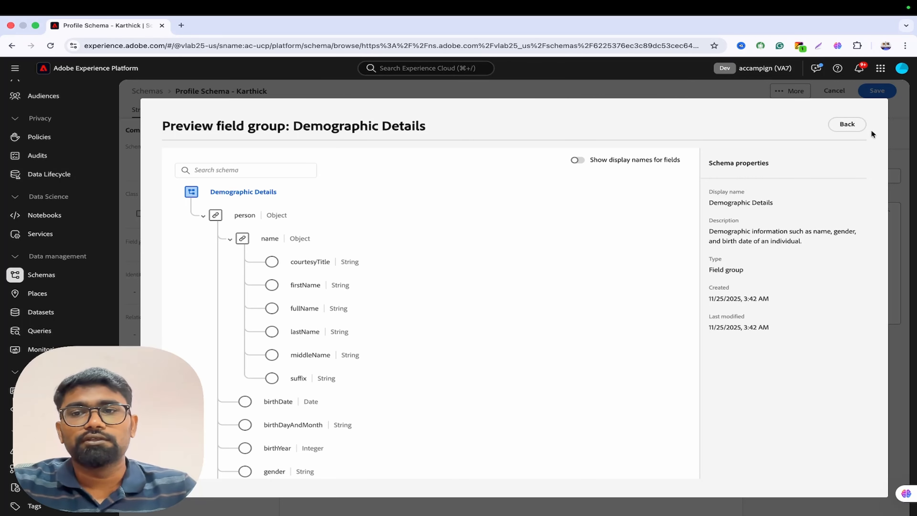
left_click(853, 125)
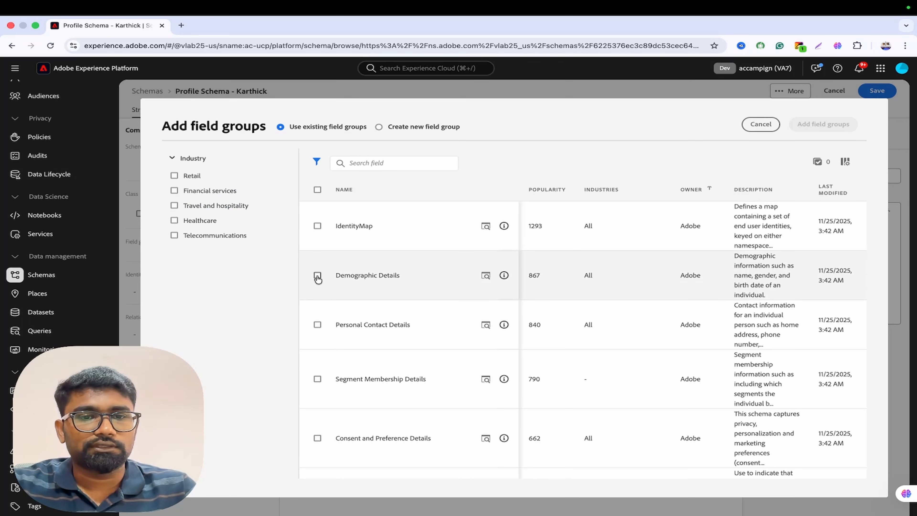
left_click(317, 276)
Preview the Personal Contact Details field group and select it as well.
left_click(485, 351)
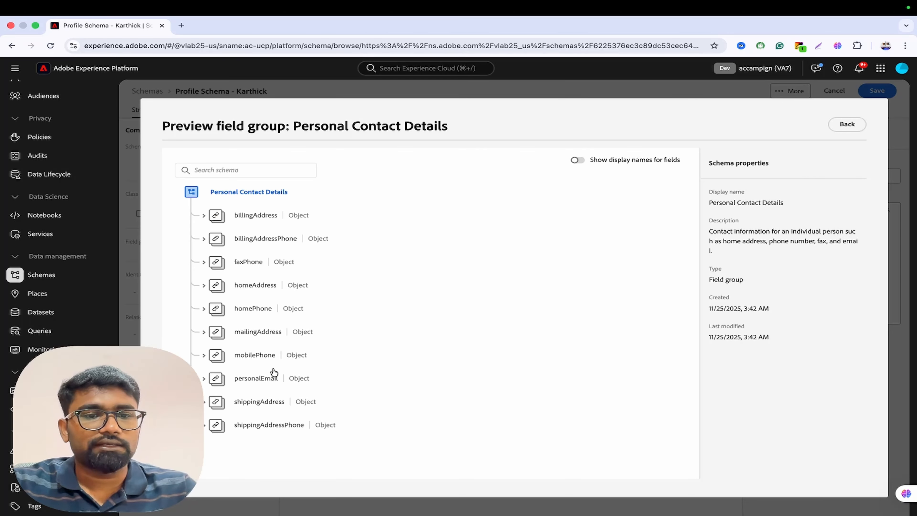
left_click(843, 124)
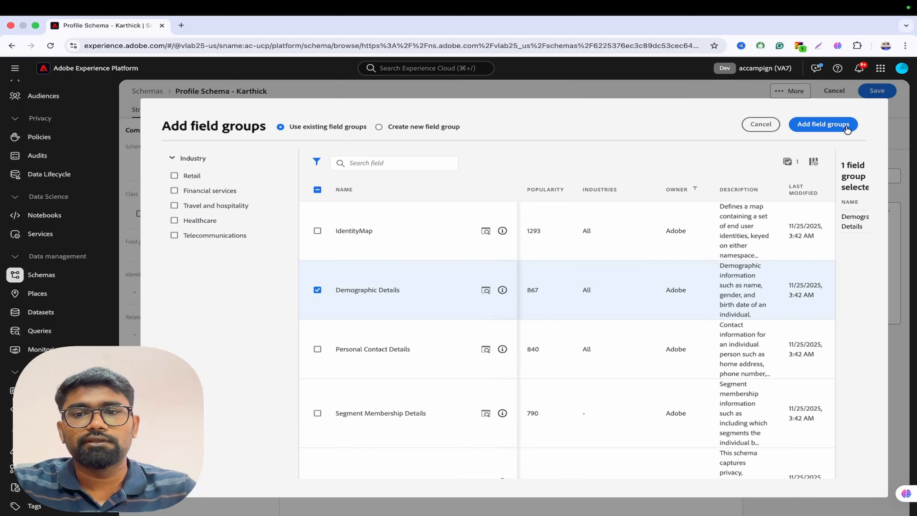
left_click(318, 350)
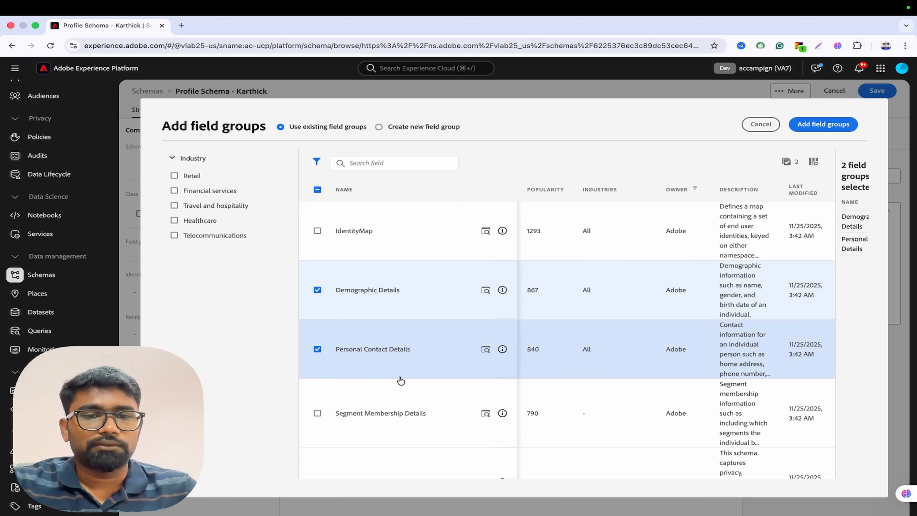
Preview the Consent and Preference Details field group down to its marketing email consent fields, and add it to the selection.
scroll(423, 385, "down", 5)
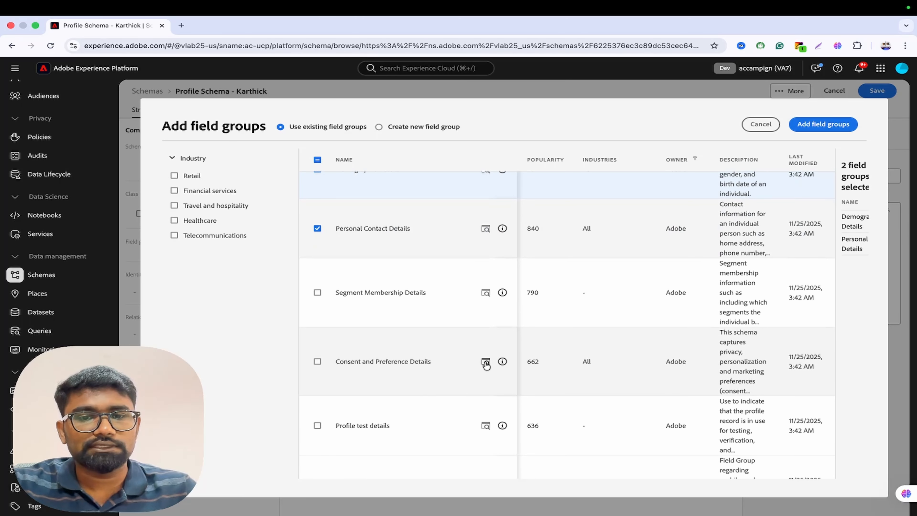
left_click(486, 362)
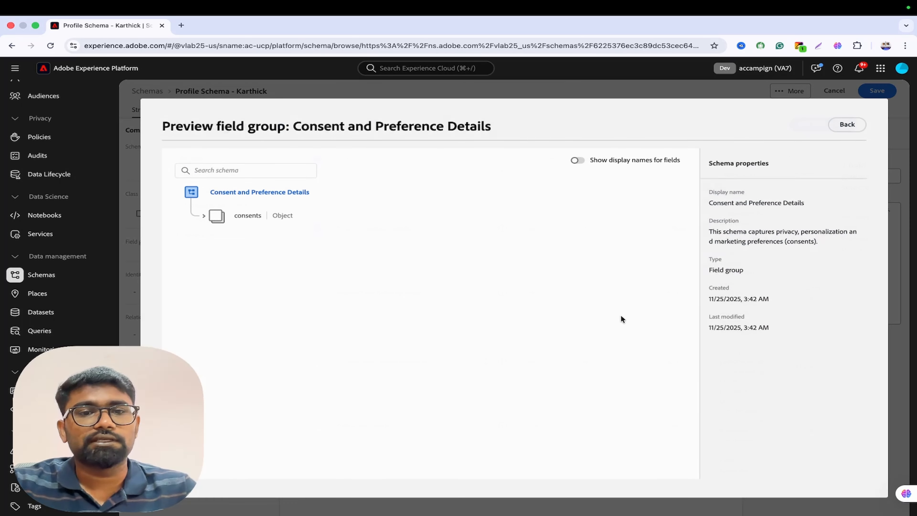
left_click(202, 217)
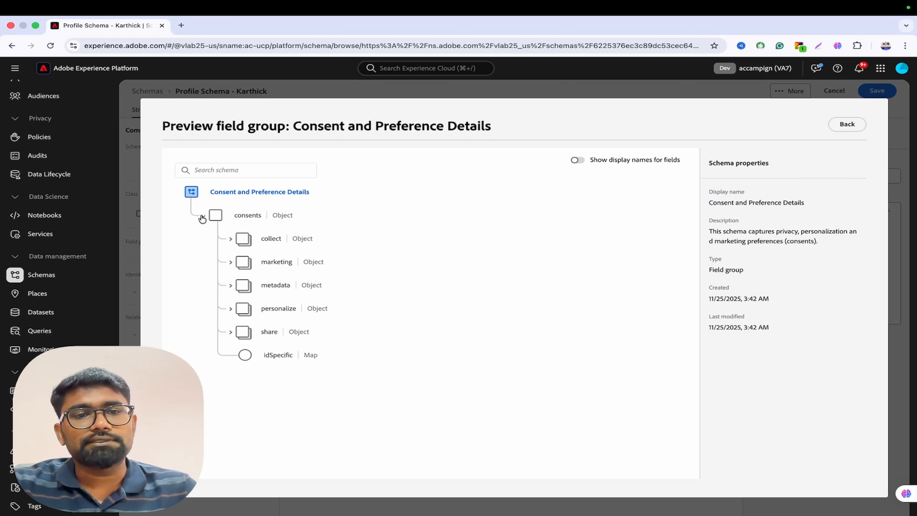
left_click(230, 263)
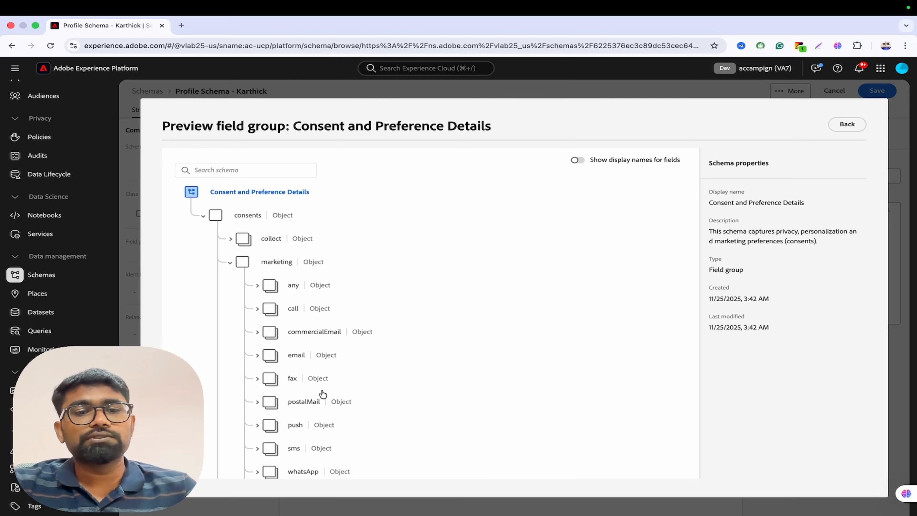
left_click(257, 355)
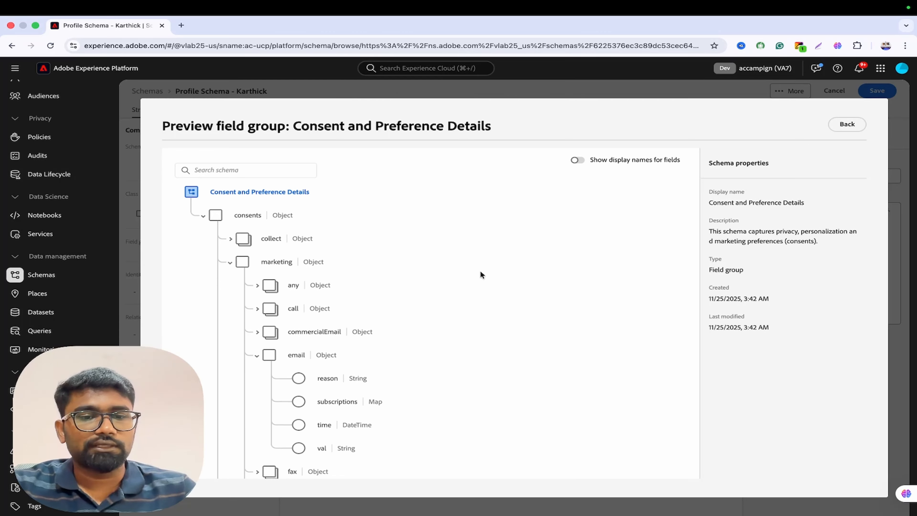
scroll(480, 272, "down", 4)
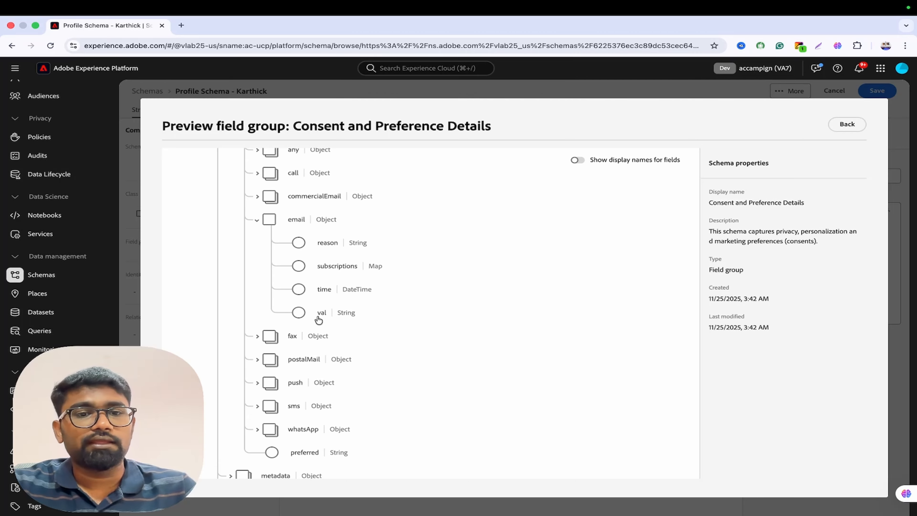
scroll(357, 316, "up", 1)
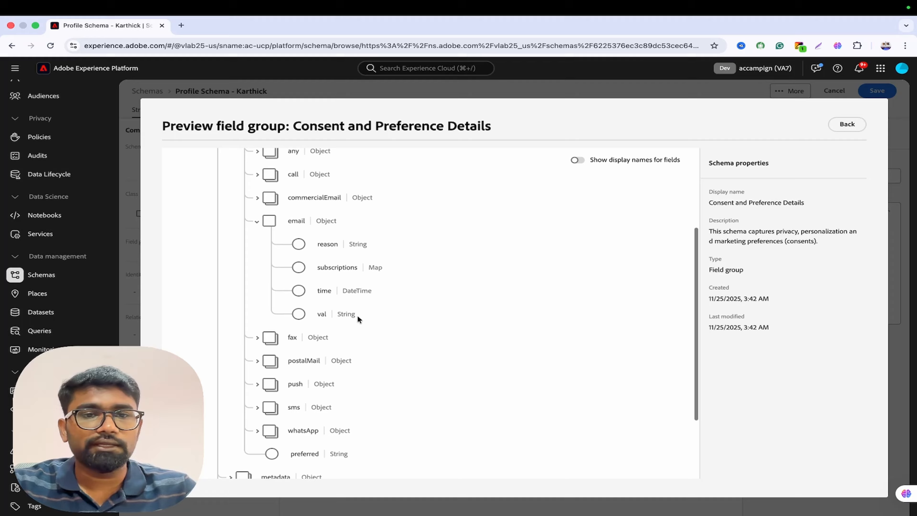
scroll(357, 316, "up", 4)
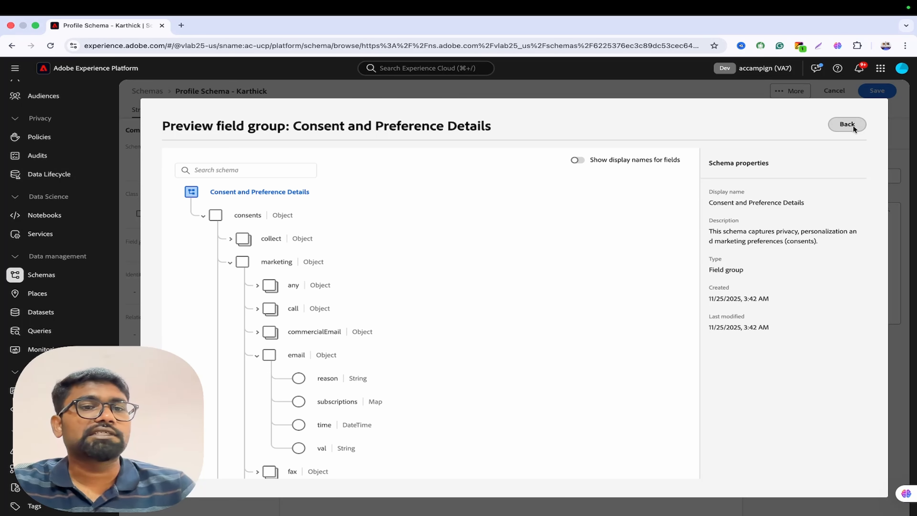
left_click(847, 124)
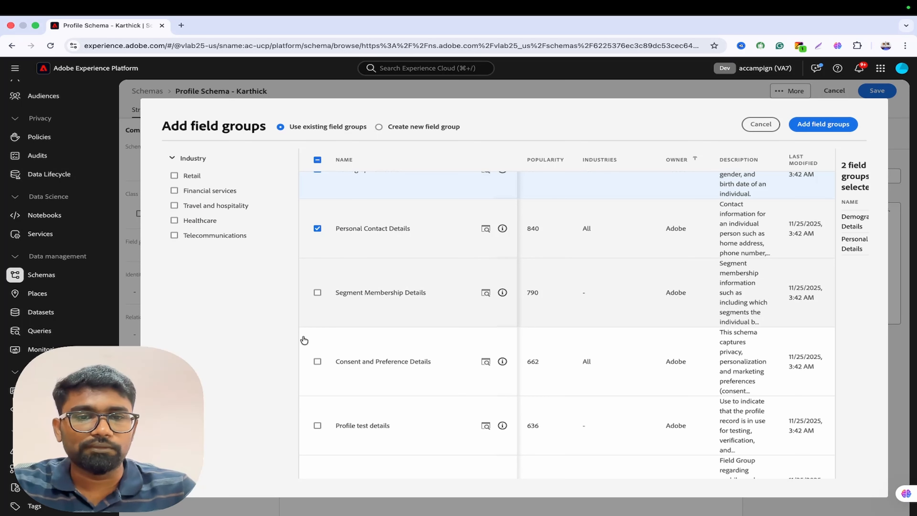
left_click(317, 361)
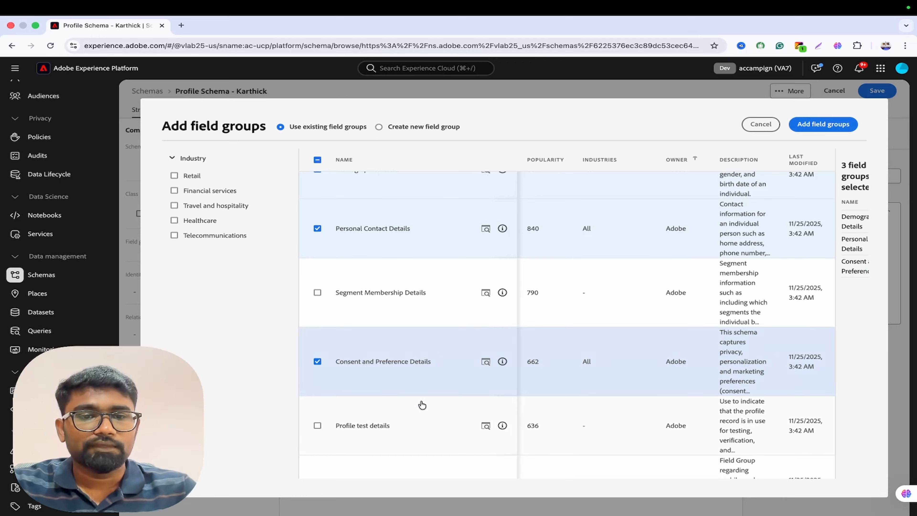
Preview the Profile test details field group and include it in the selection.
scroll(420, 404, "down", 2)
scroll(422, 405, "down", 1)
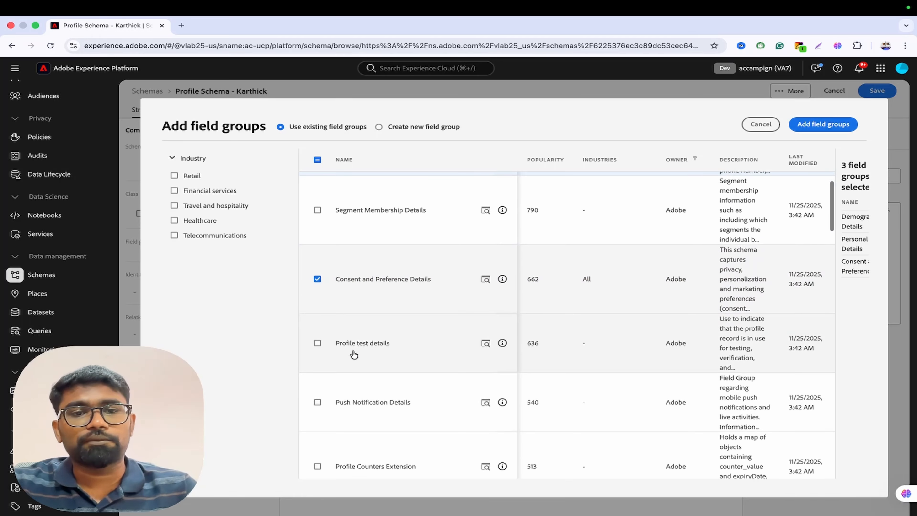
left_click(485, 344)
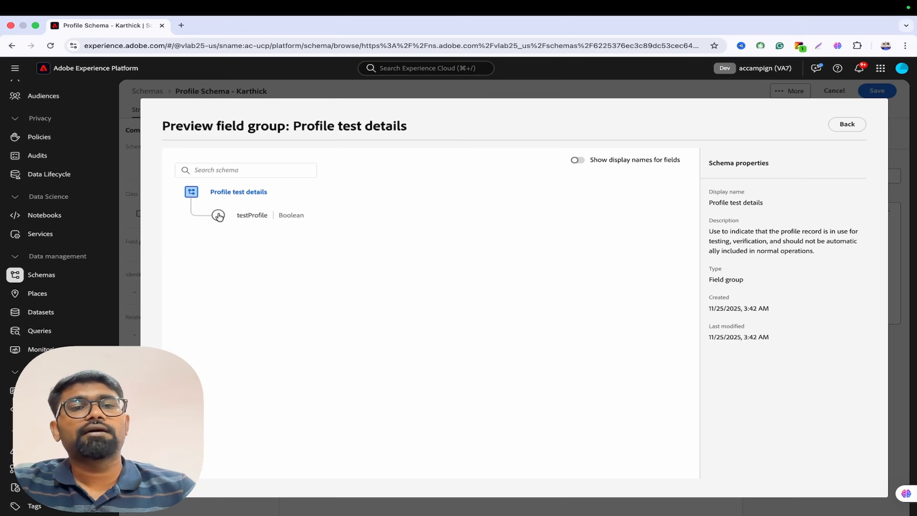
left_click(848, 124)
left_click(317, 343)
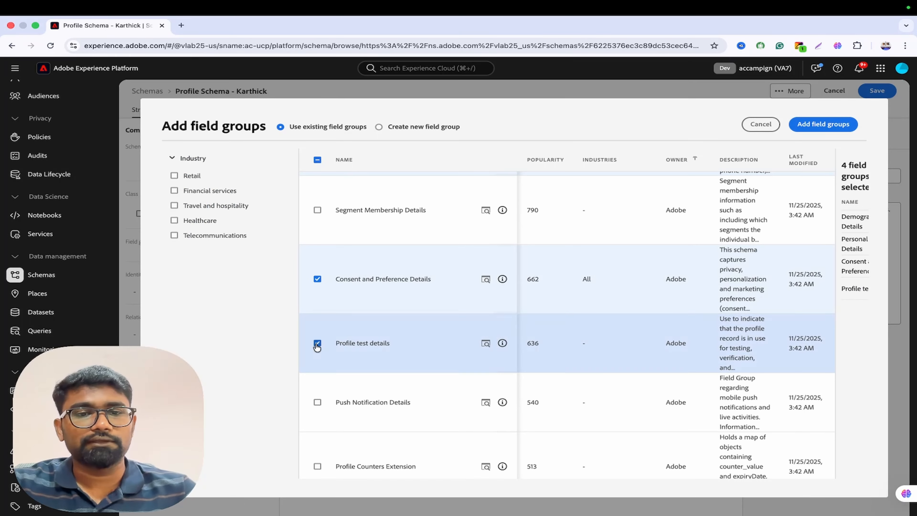
Check the remaining available field groups and add the four selected ones to the schema.
scroll(465, 406, "down", 3)
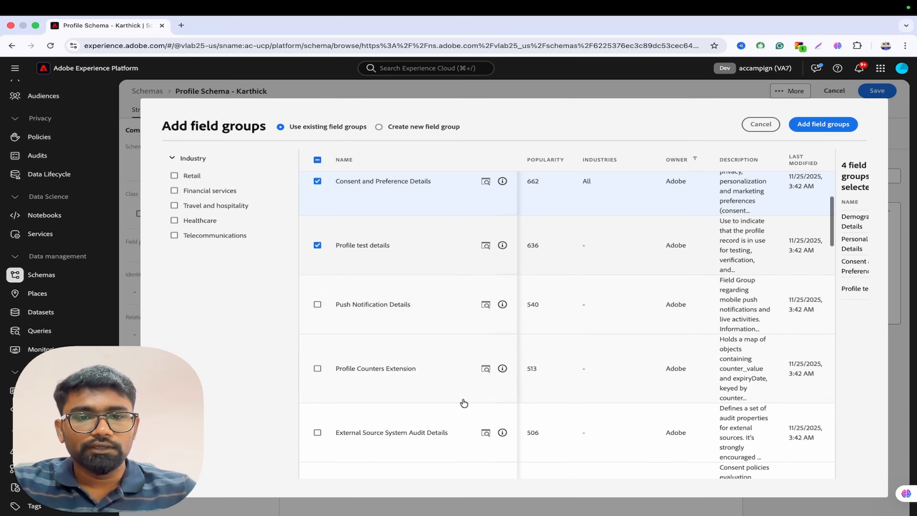
scroll(409, 376, "down", 3)
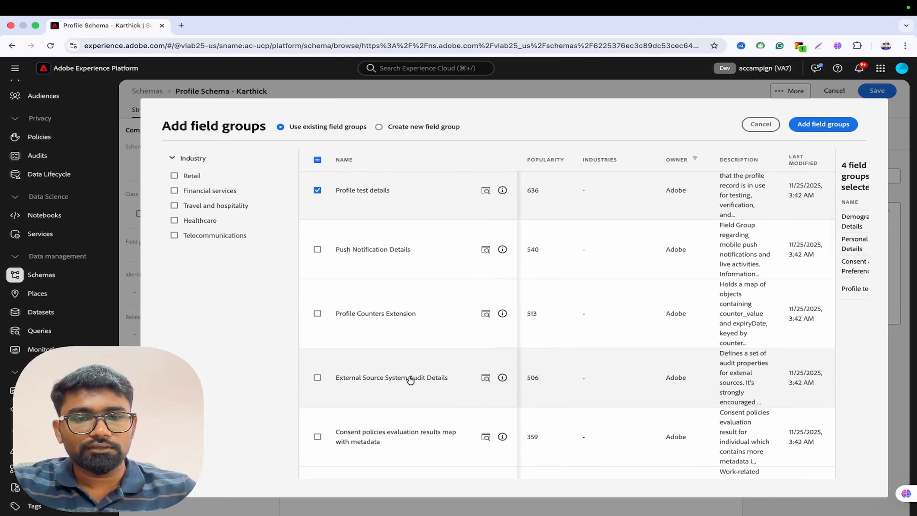
scroll(411, 379, "down", 5)
scroll(411, 380, "up", 1)
scroll(410, 380, "up", 15)
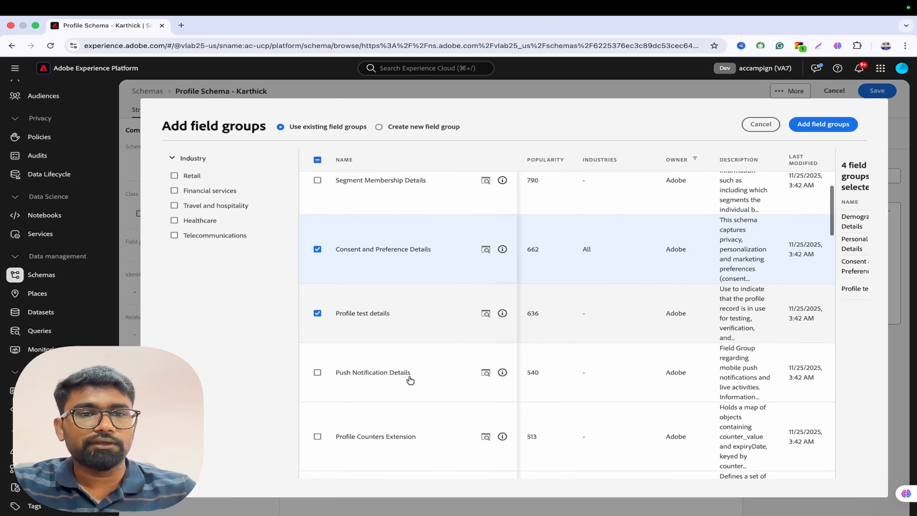
left_click(827, 125)
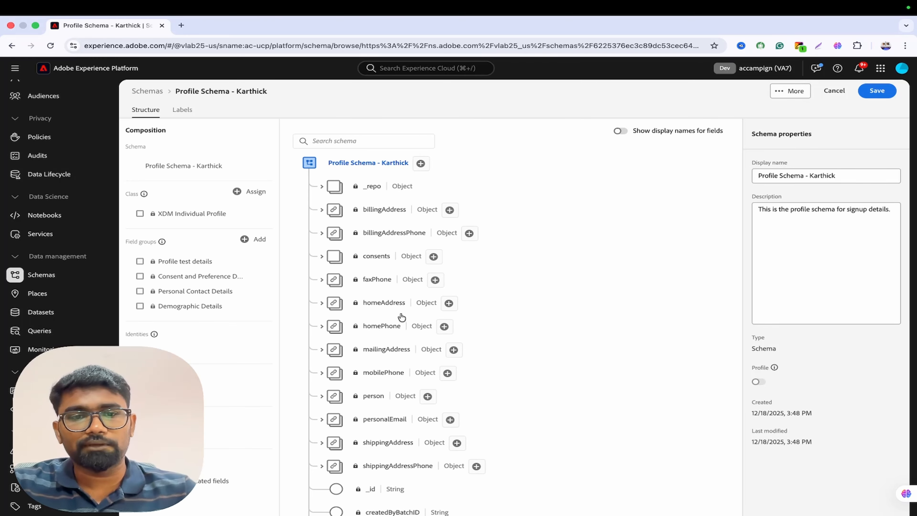
Examine the schema's person and name fields in the structure, and highlight the fields belonging to Consent and Preference Details.
scroll(402, 318, "down", 4)
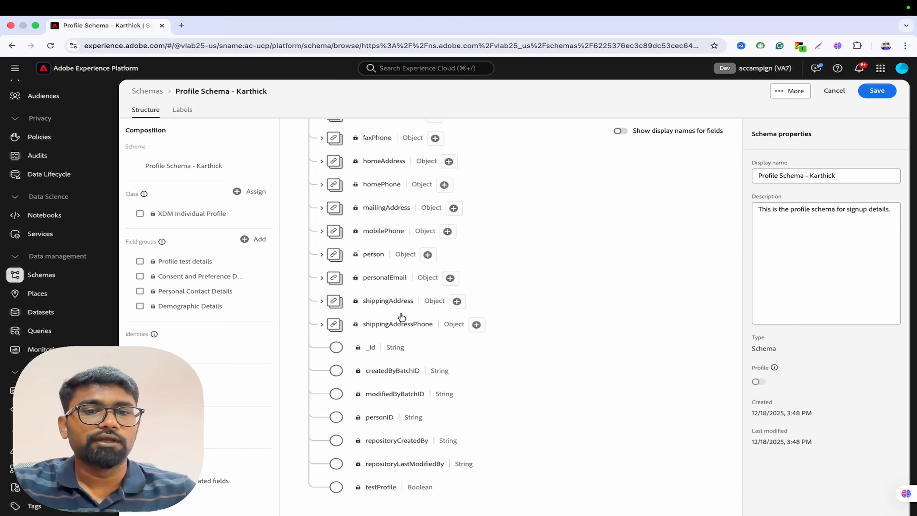
scroll(402, 318, "up", 4)
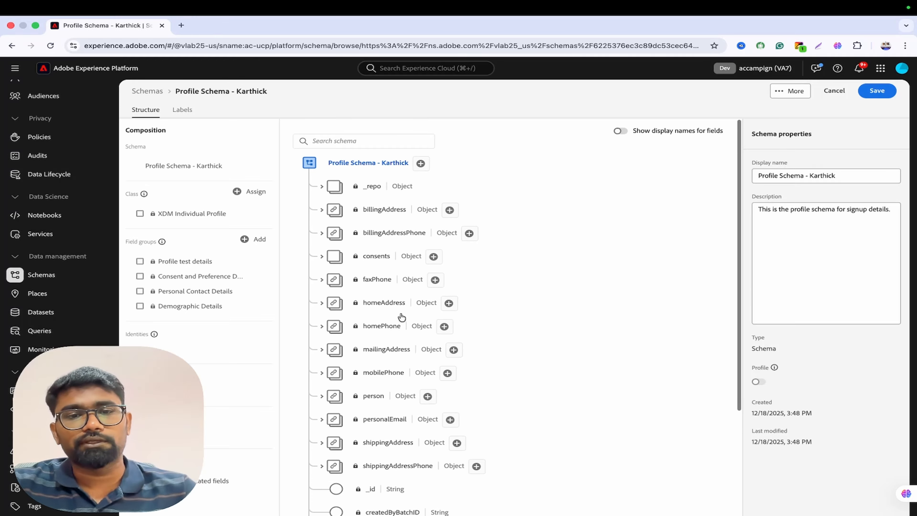
left_click(321, 396)
scroll(415, 398, "down", 5)
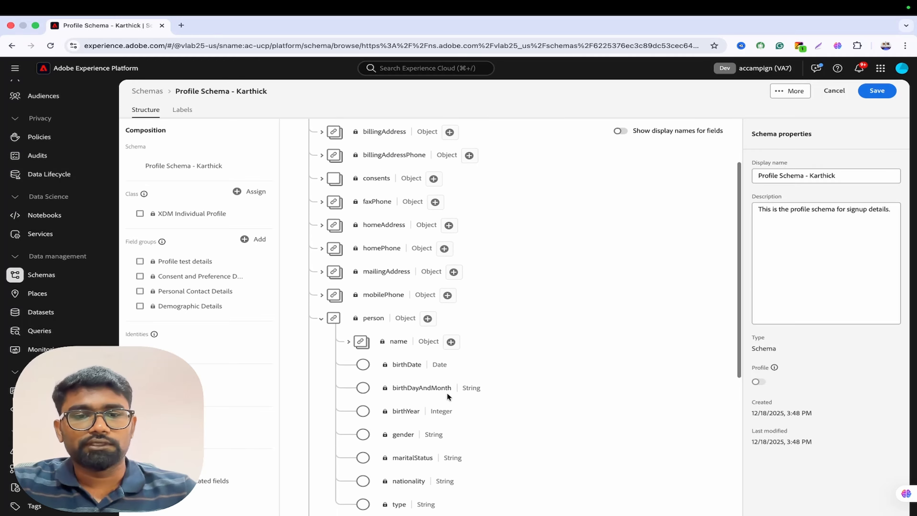
left_click(348, 229)
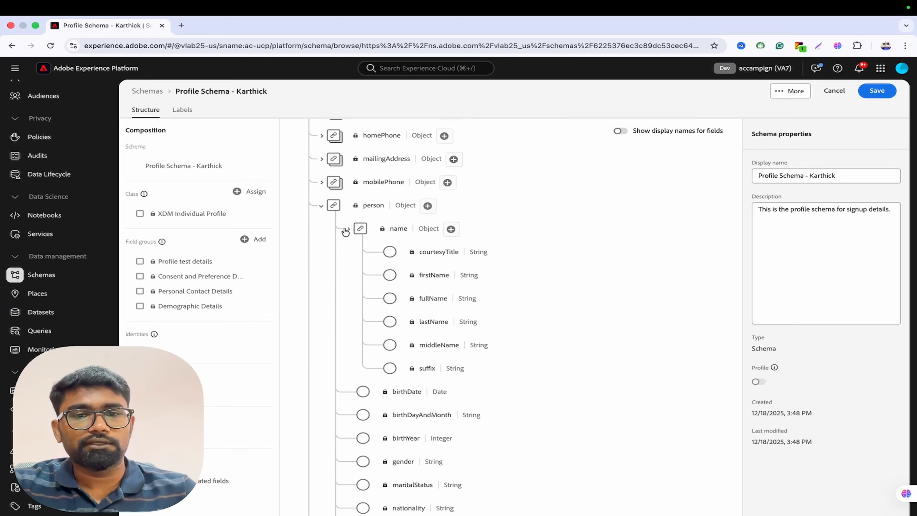
scroll(394, 274, "down", 3)
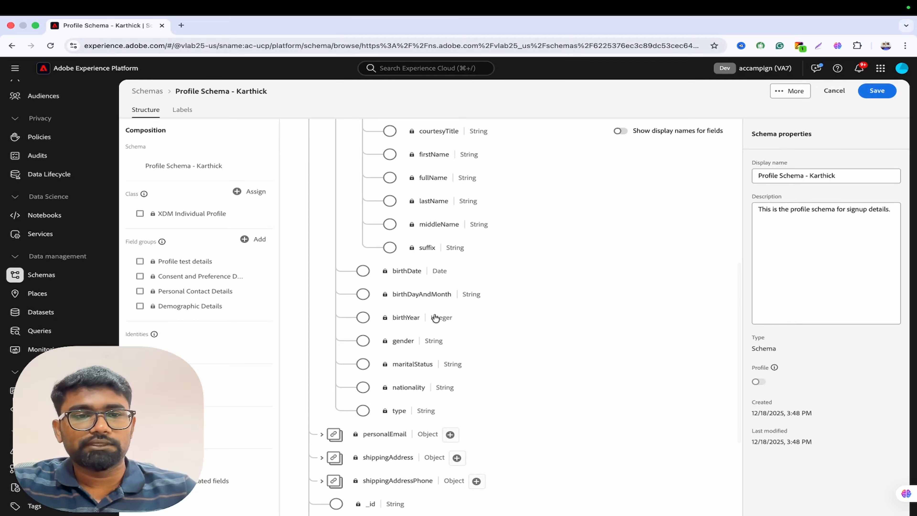
left_click(195, 277)
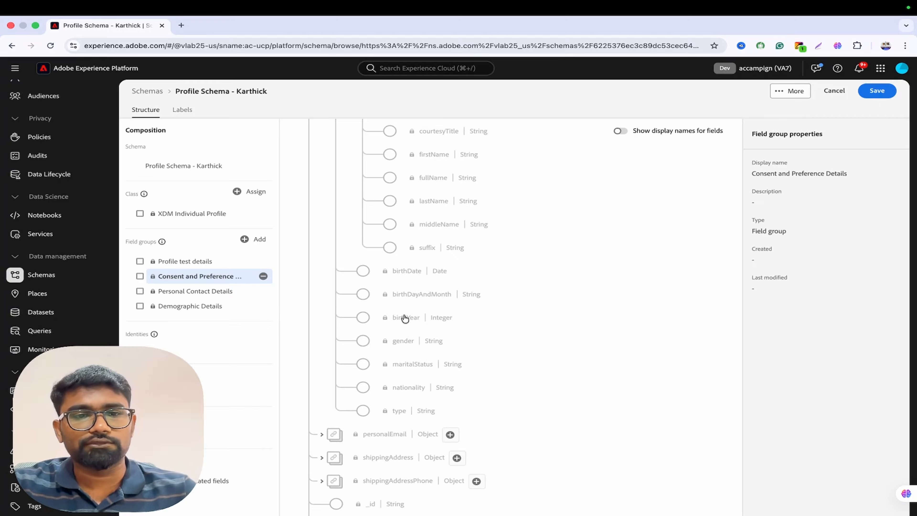
scroll(502, 298, "up", 8)
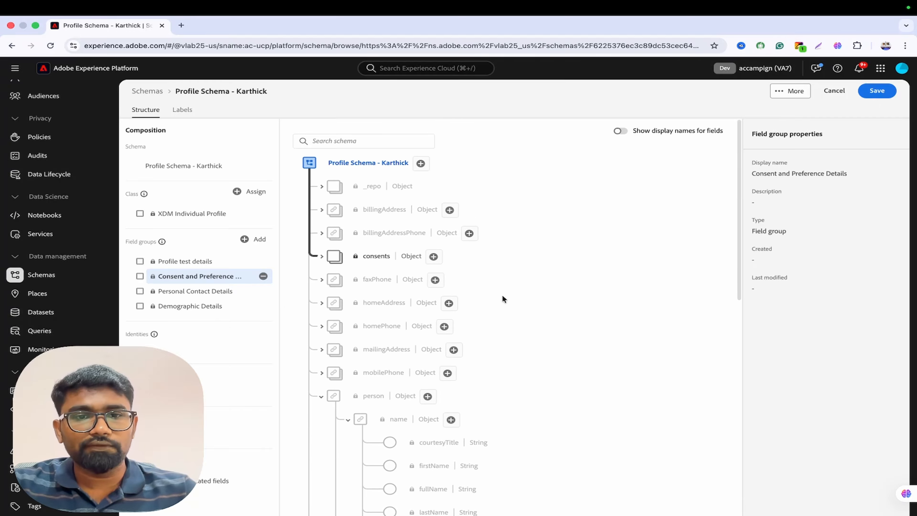
Examine the sub-objects under consents in the schema structure, and clear the highlighting of the Consent and Preference Details fields.
left_click(321, 256)
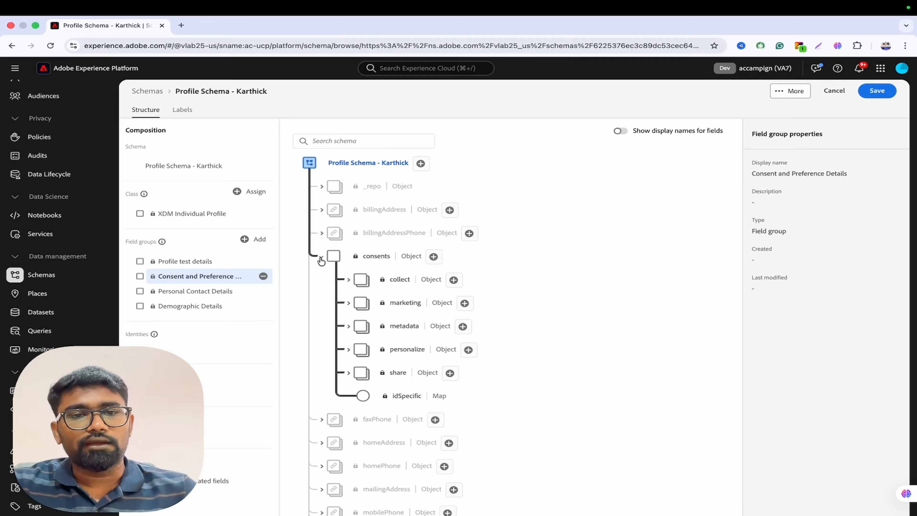
scroll(417, 304, "down", 5)
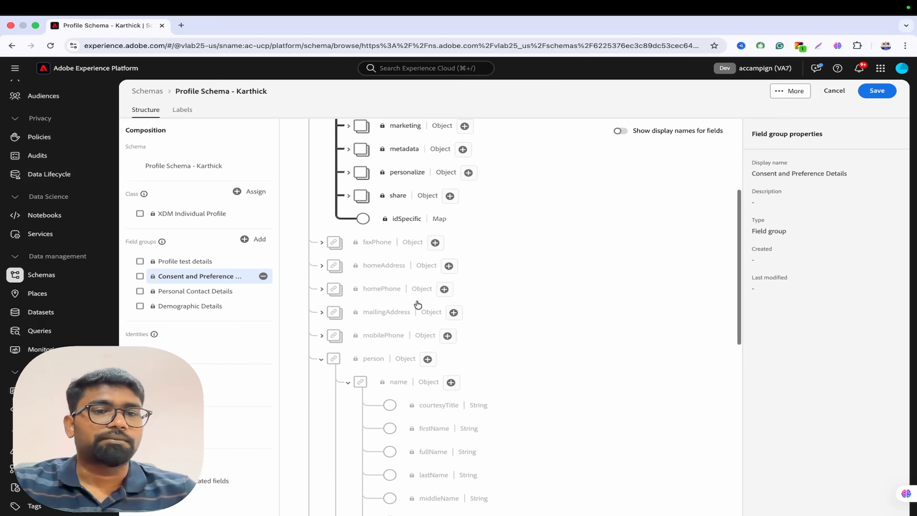
scroll(417, 304, "up", 5)
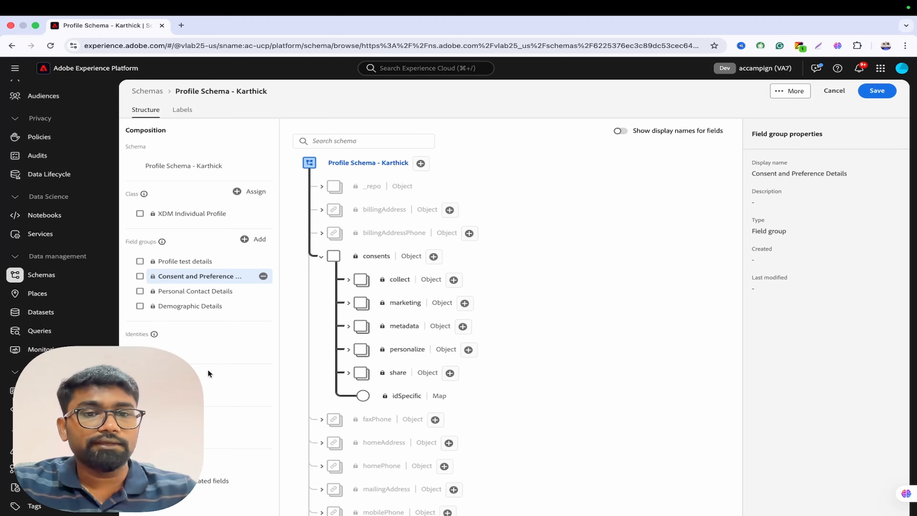
left_click(321, 256)
left_click(232, 276)
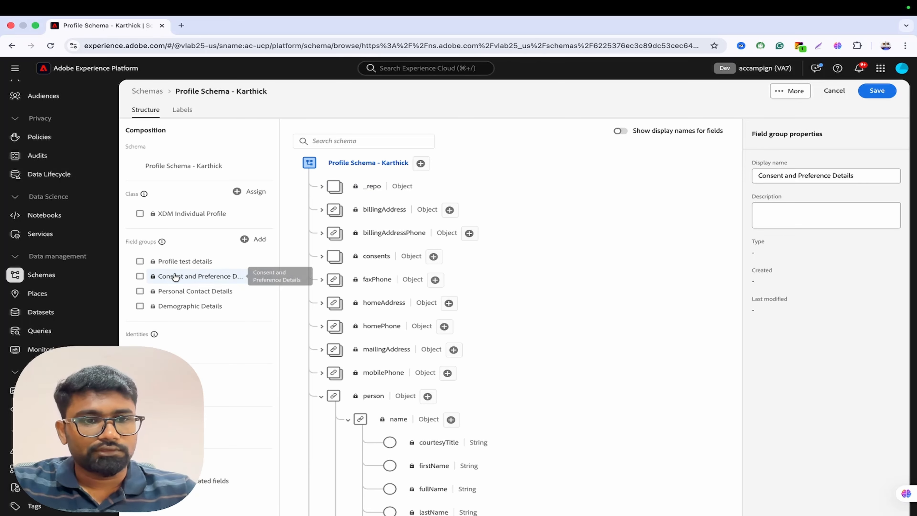
Mark the address field of the personalEmail object as an identity and as the schema's primary identity.
left_click(318, 398)
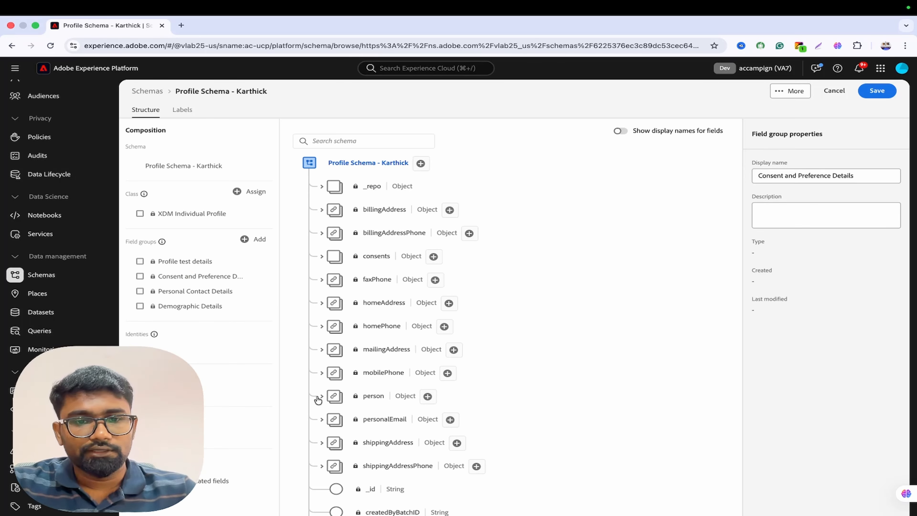
left_click(322, 420)
scroll(440, 270, "down", 5)
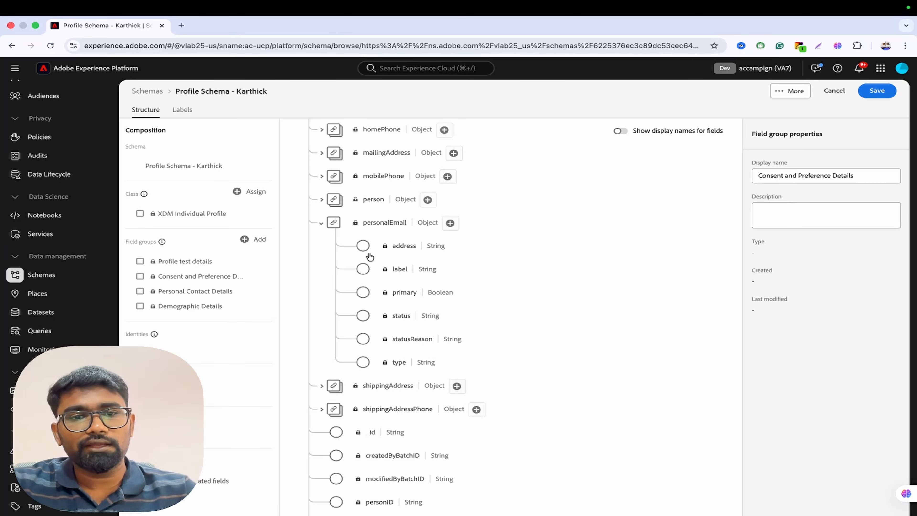
left_click(363, 246)
scroll(623, 272, "up", 2)
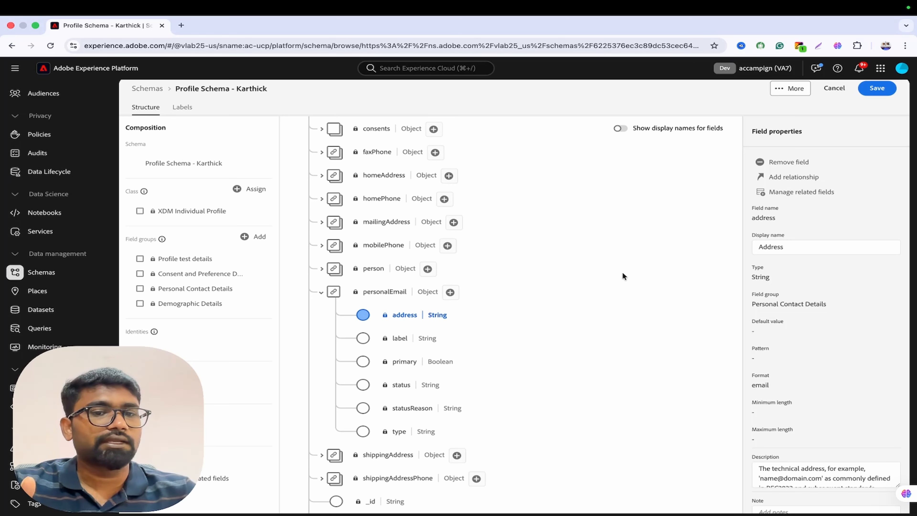
scroll(784, 359, "down", 5)
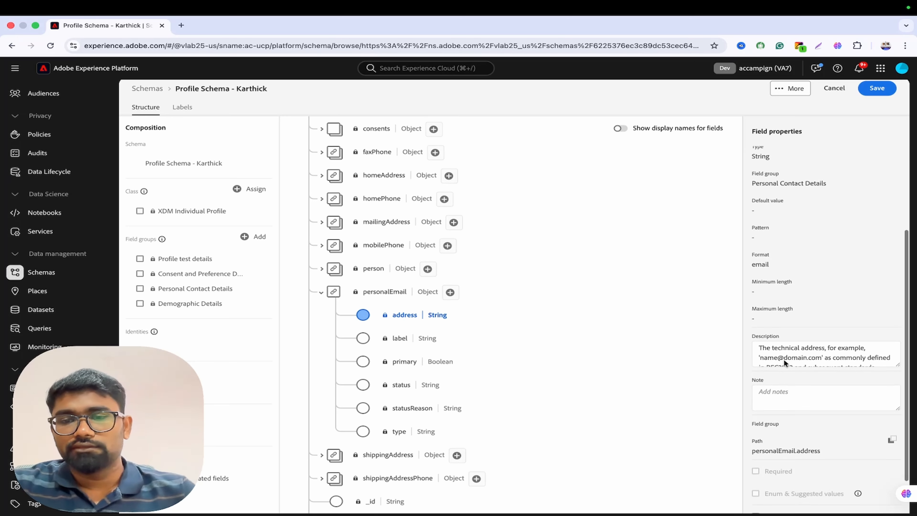
left_click(756, 471)
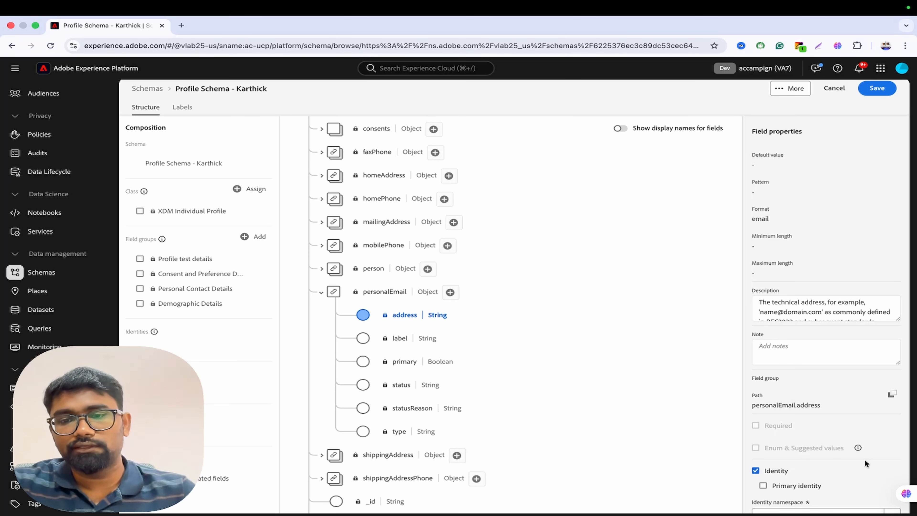
scroll(759, 466, "down", 2)
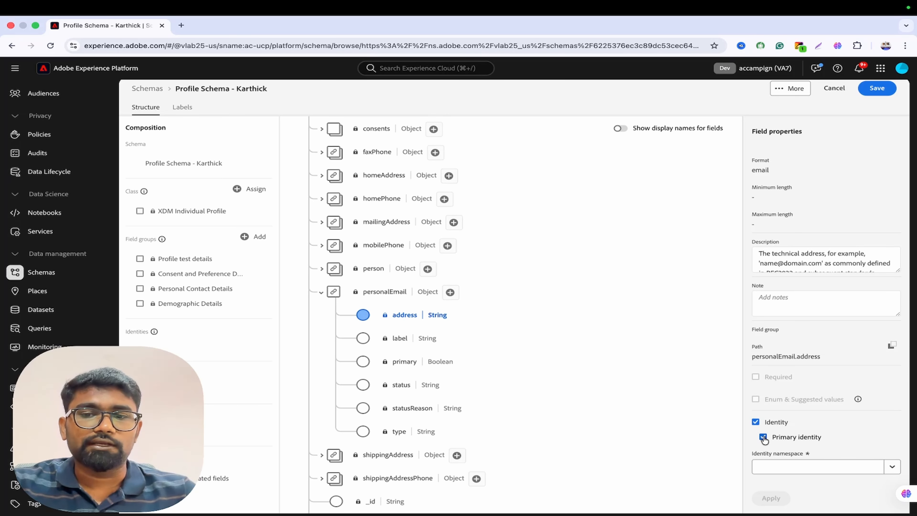
Assign the Email identity namespace to the personalEmail address field, apply it, and collapse the personalEmail object.
left_click(892, 467)
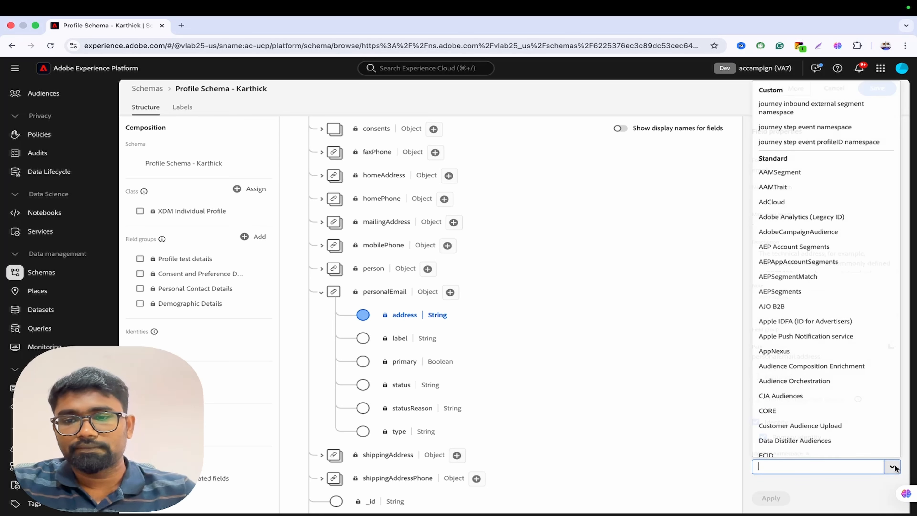
scroll(795, 278, "down", 5)
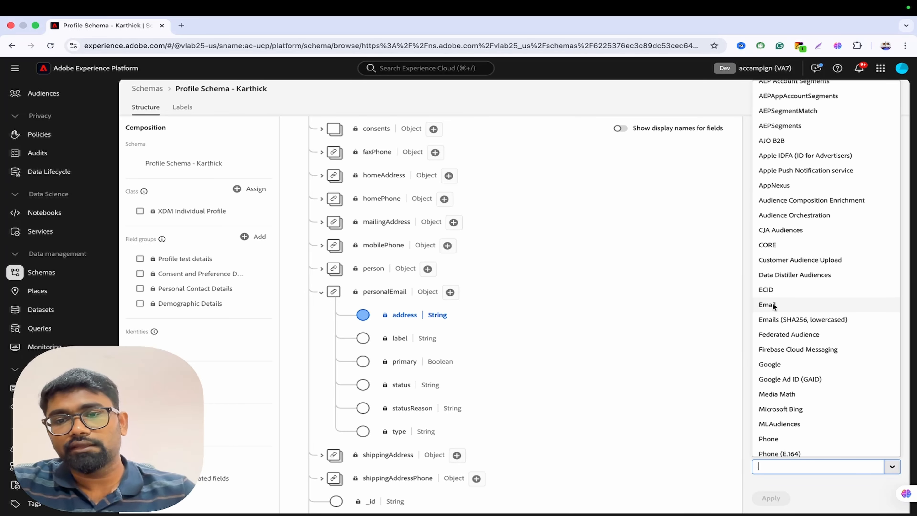
left_click(791, 304)
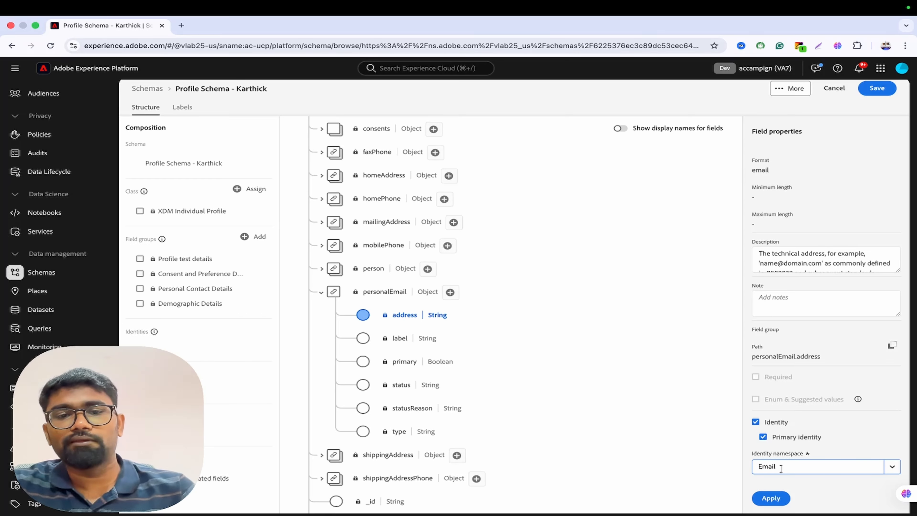
left_click(771, 503)
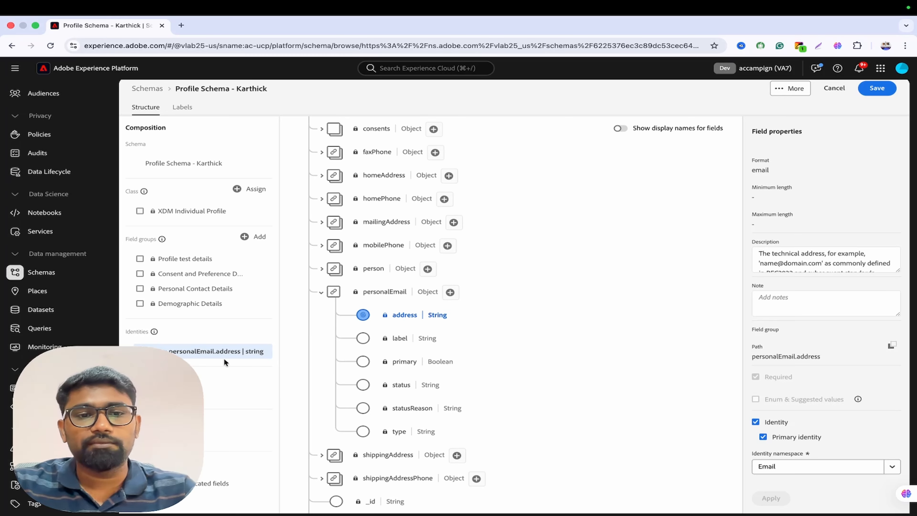
left_click(322, 292)
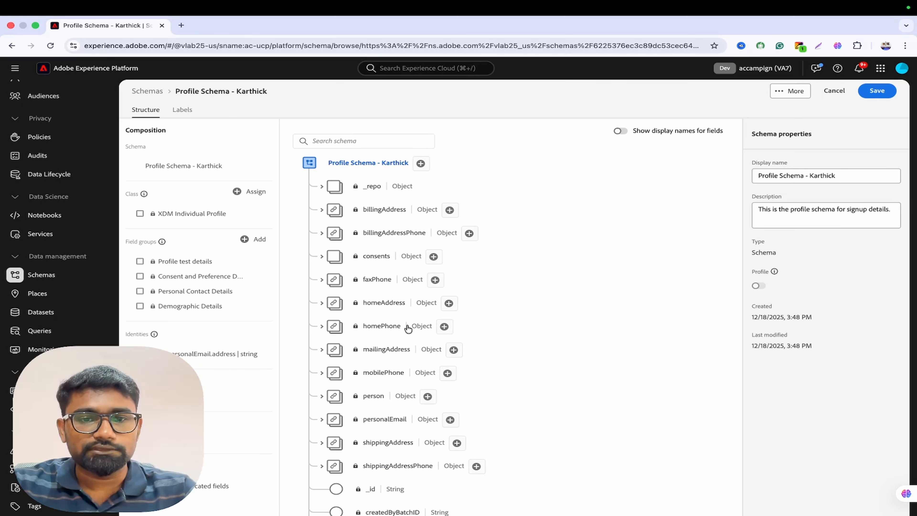
Mark the number field of the homePhone object as an identity, leaving it non-primary.
left_click(321, 326)
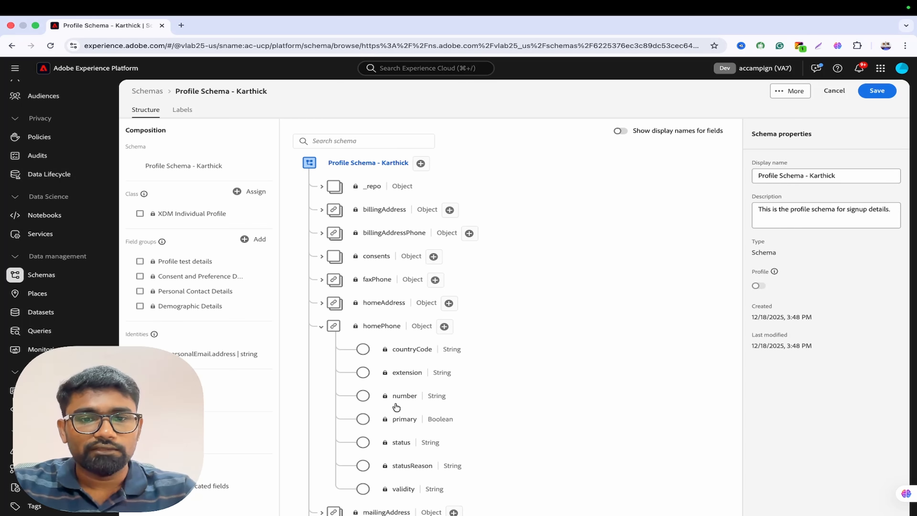
left_click(364, 397)
scroll(754, 435, "down", 5)
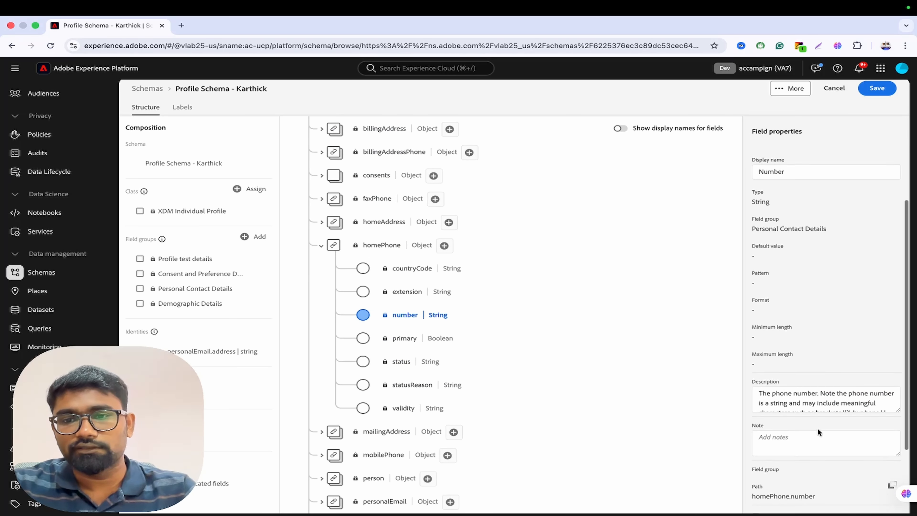
left_click(756, 471)
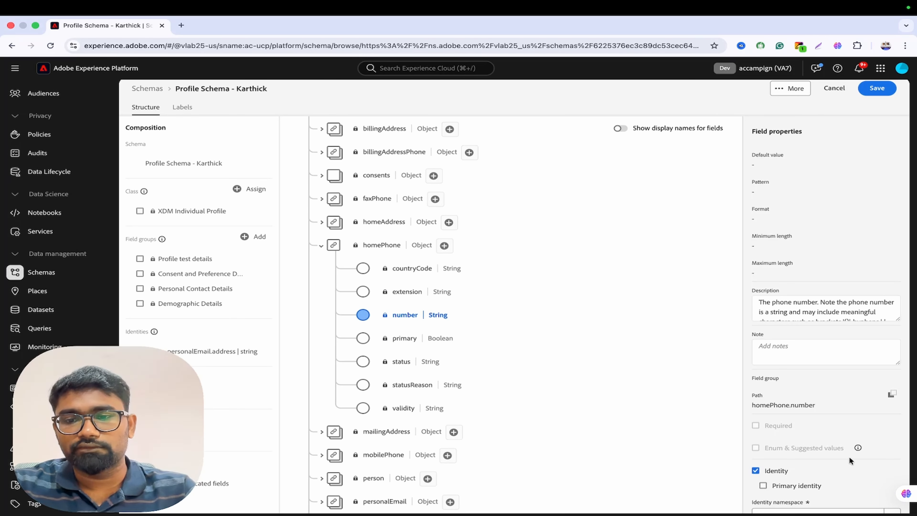
scroll(758, 469, "down", 2)
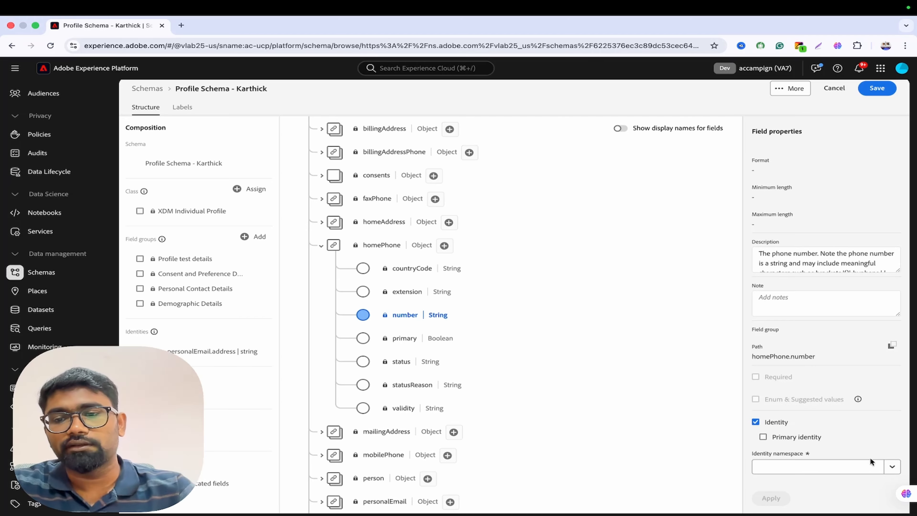
Assign the Phone identity namespace to the homePhone number field, apply it, and collapse the homePhone object.
left_click(892, 466)
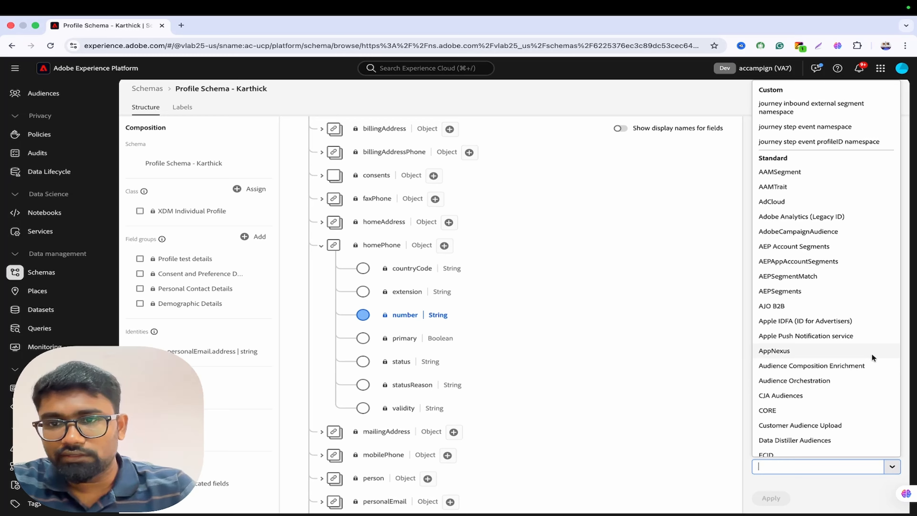
scroll(872, 356, "down", 5)
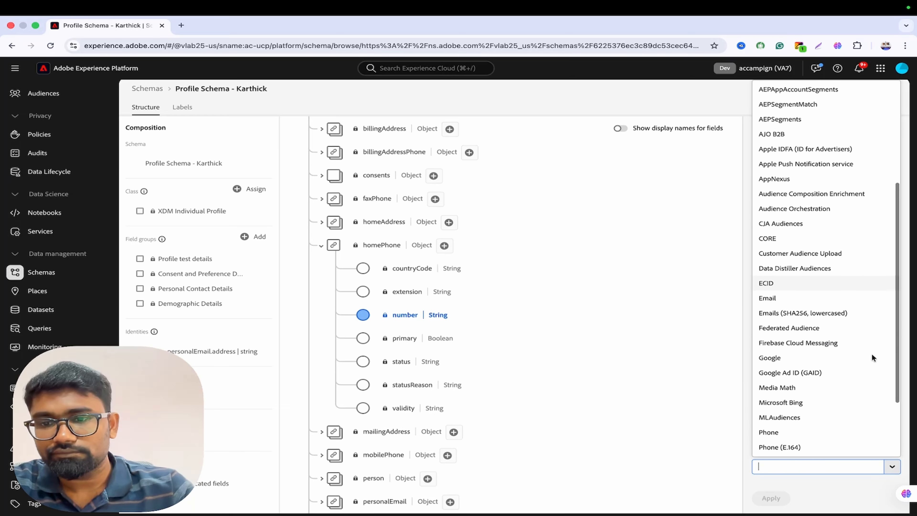
scroll(873, 353, "down", 3)
left_click(872, 353)
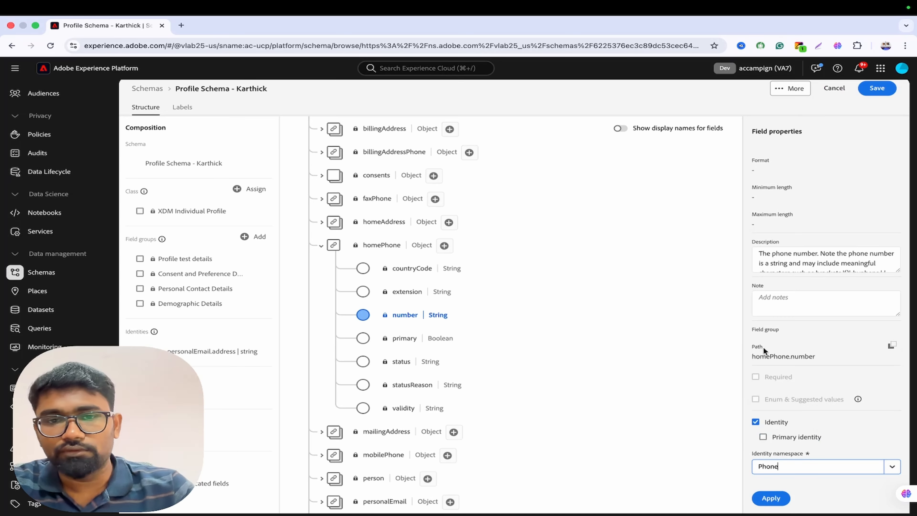
left_click(765, 504)
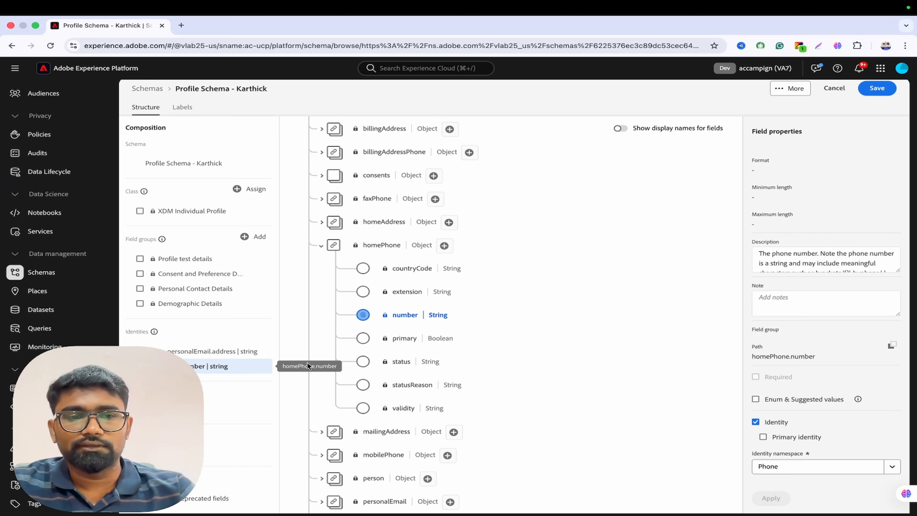
scroll(528, 293, "up", 3)
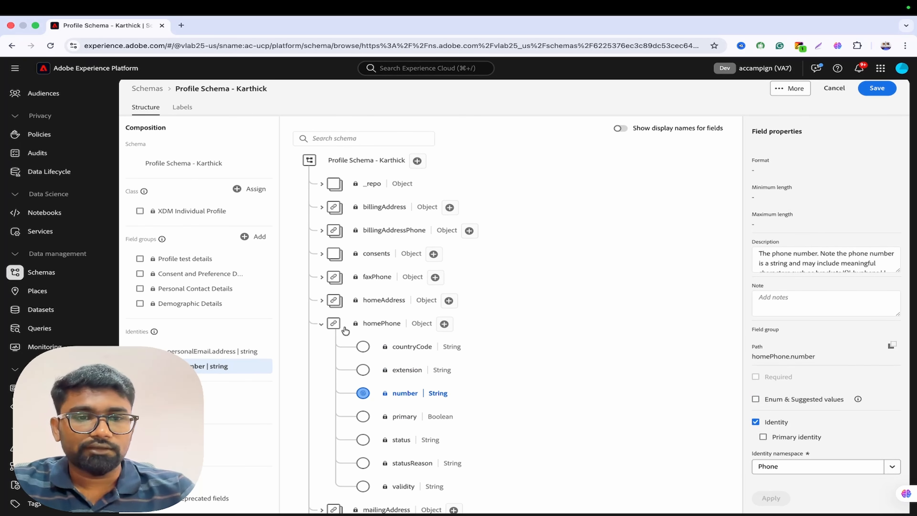
left_click(320, 325)
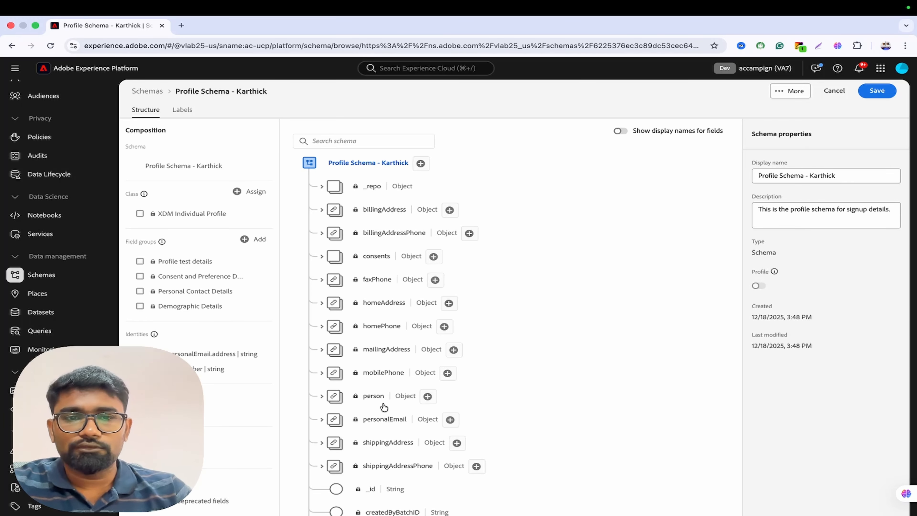
Try adding a relationship from the _id field to the Customer Profile reference schema, and cancel it.
scroll(468, 346, "down", 3)
scroll(468, 346, "up", 3)
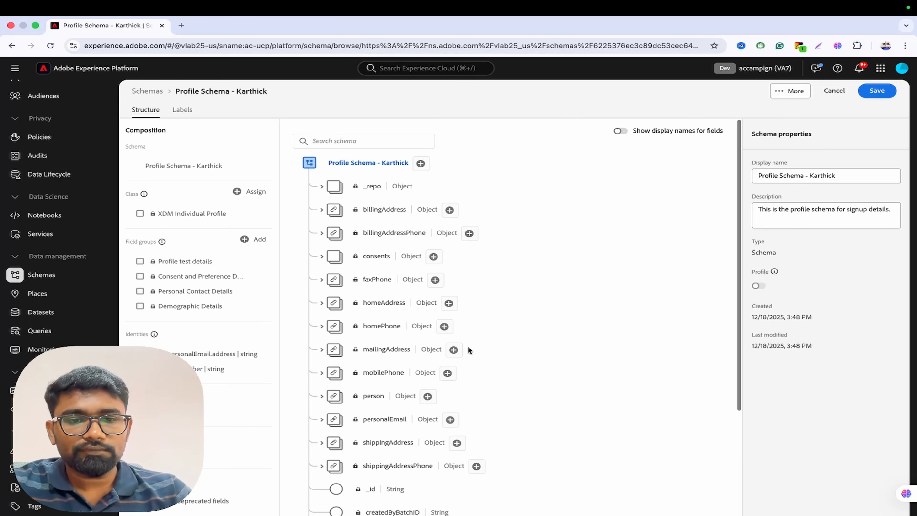
scroll(468, 346, "down", 5)
left_click(335, 368)
scroll(335, 370, "down", 1)
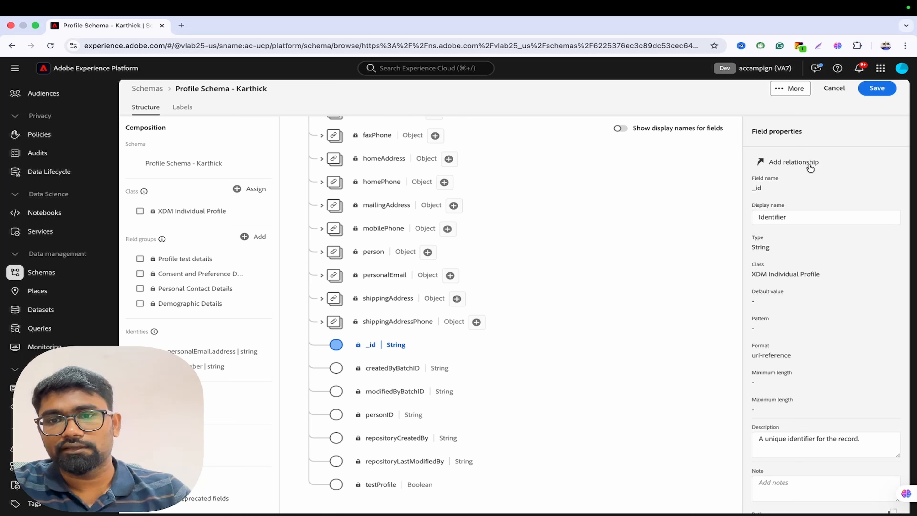
left_click(785, 163)
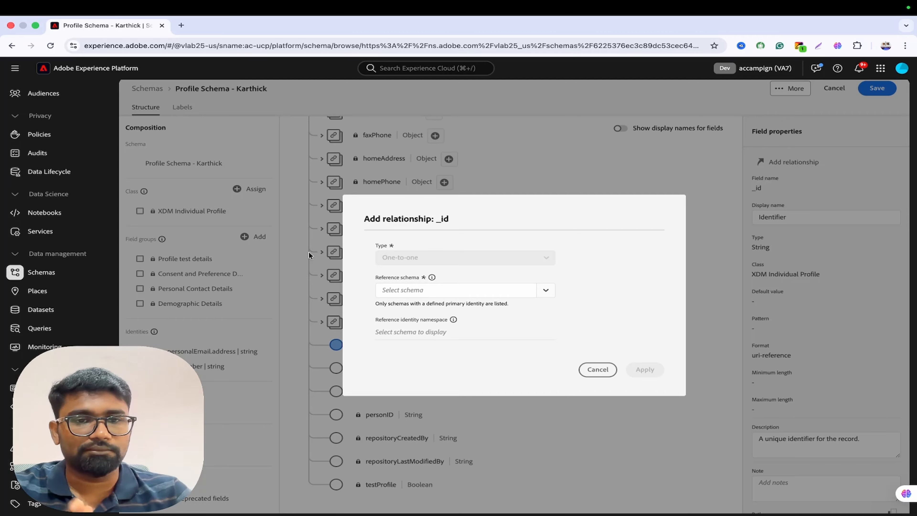
left_click(545, 291)
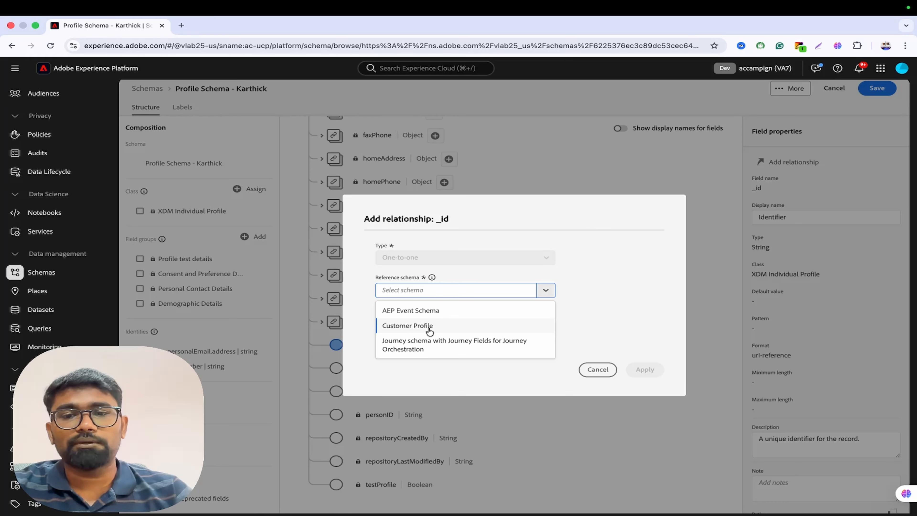
left_click(461, 329)
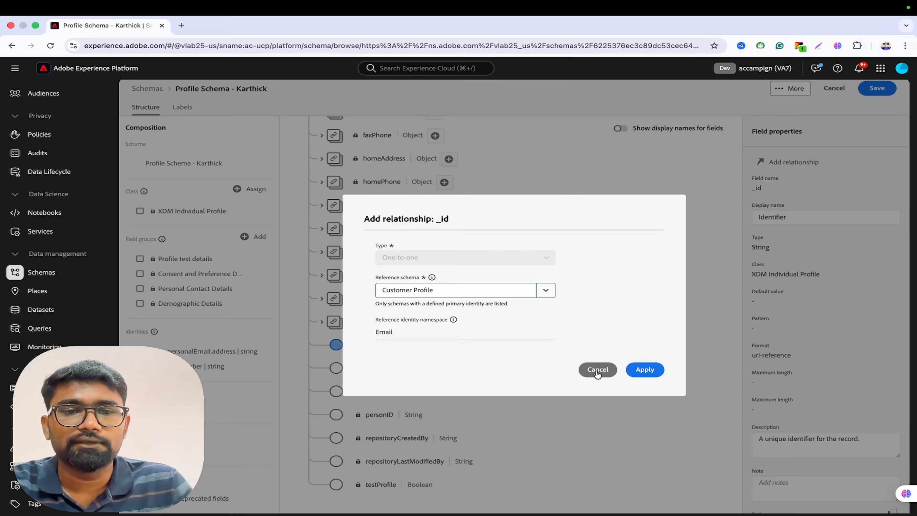
left_click(597, 369)
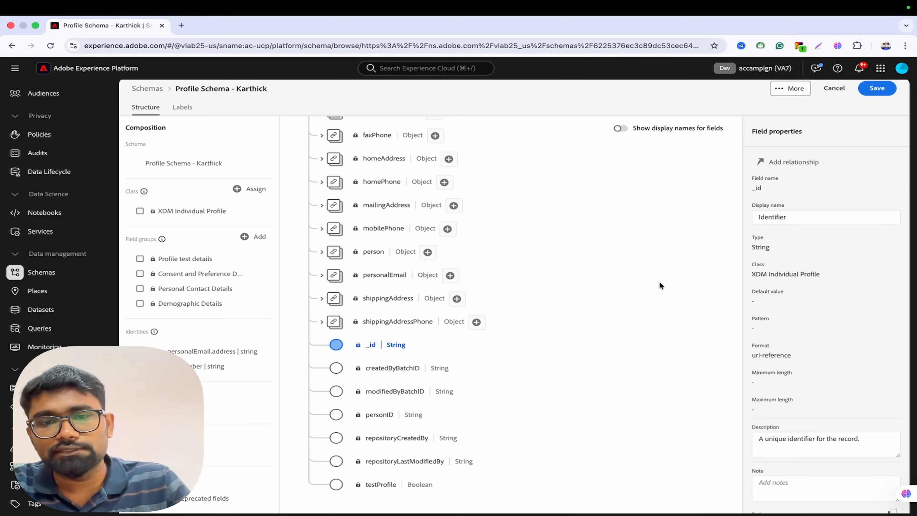
scroll(774, 346, "down", 3)
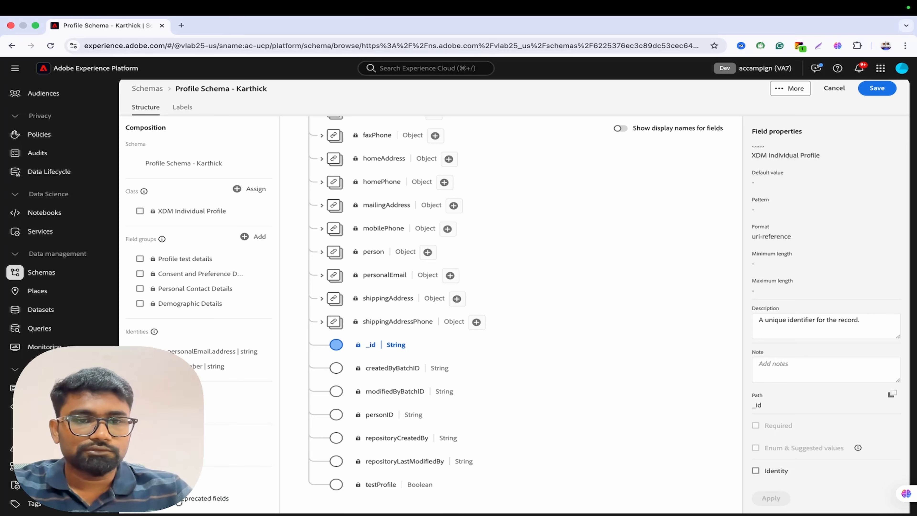
scroll(522, 381, "up", 5)
scroll(522, 382, "down", 5)
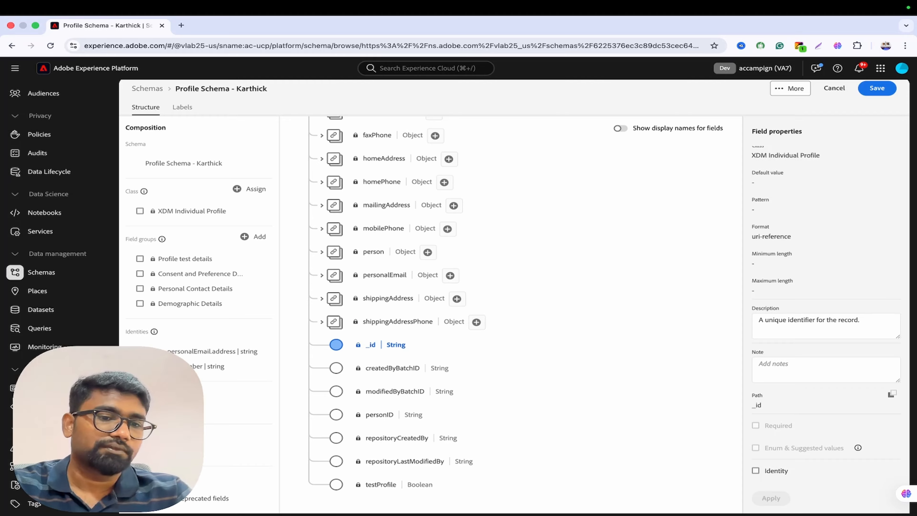
Filter the structure to the fields from the Profile test, Consent and Preference, Personal Contact and Demographic Details field groups.
left_click(139, 259)
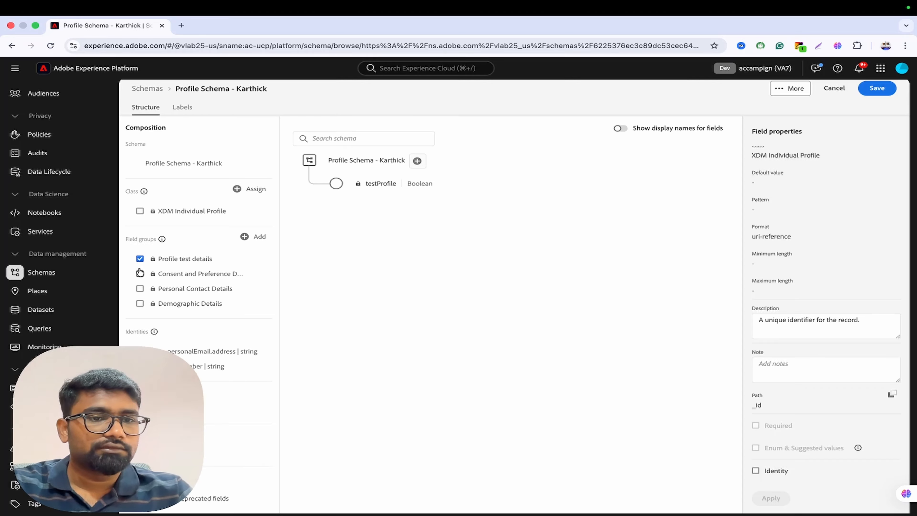
left_click(140, 274)
left_click(139, 289)
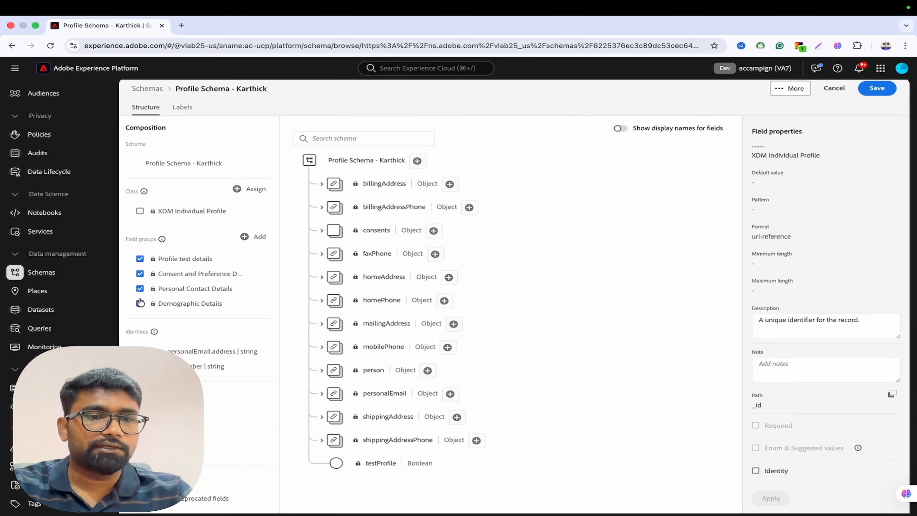
Include the Demographic Details field group in the fields shown in the schema structure.
left_click(139, 303)
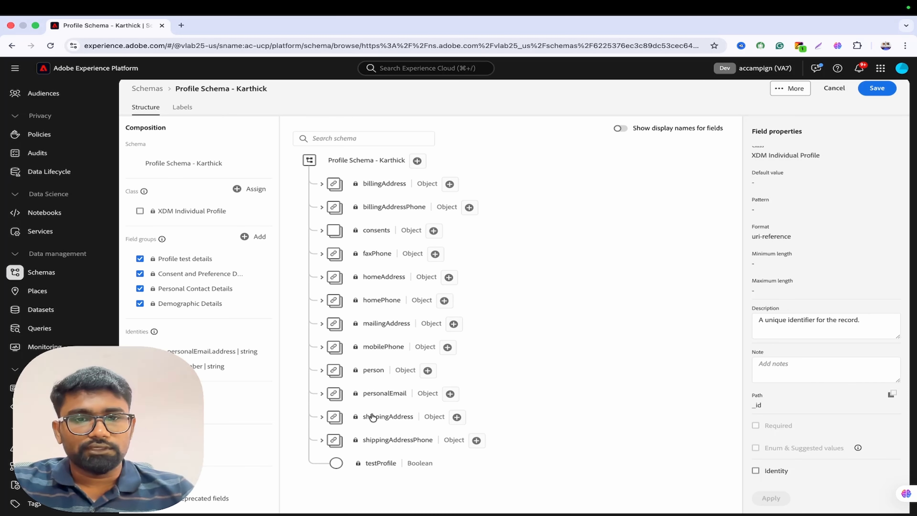
scroll(374, 418, "up", 1)
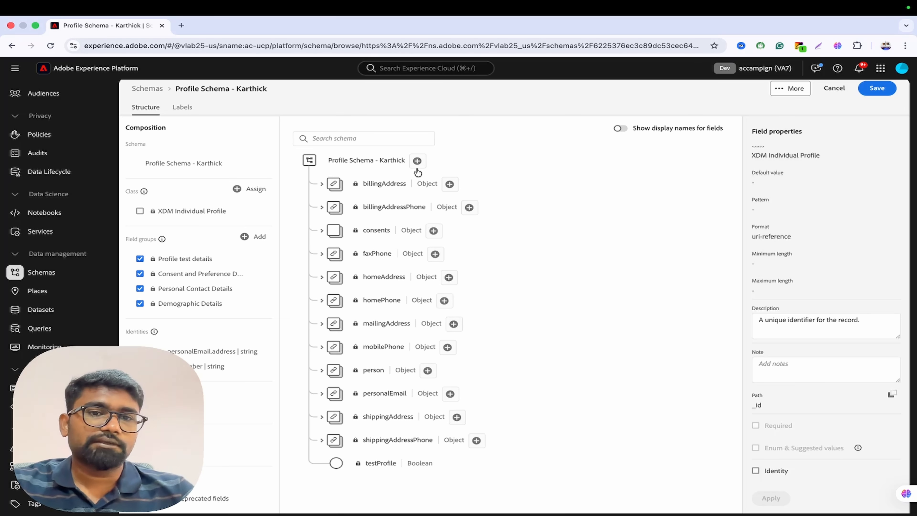
Add a new field at the root of the profile schema and set its field name to identity.
left_click(417, 161)
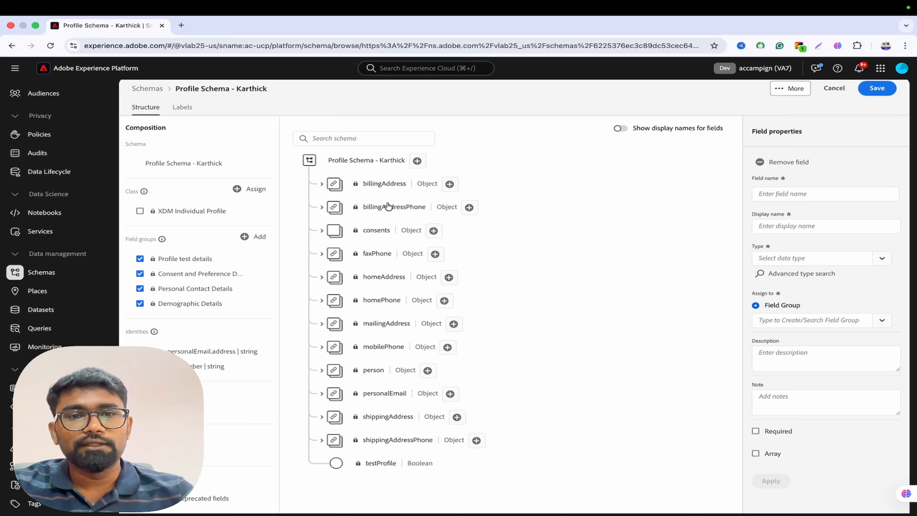
left_click(362, 162)
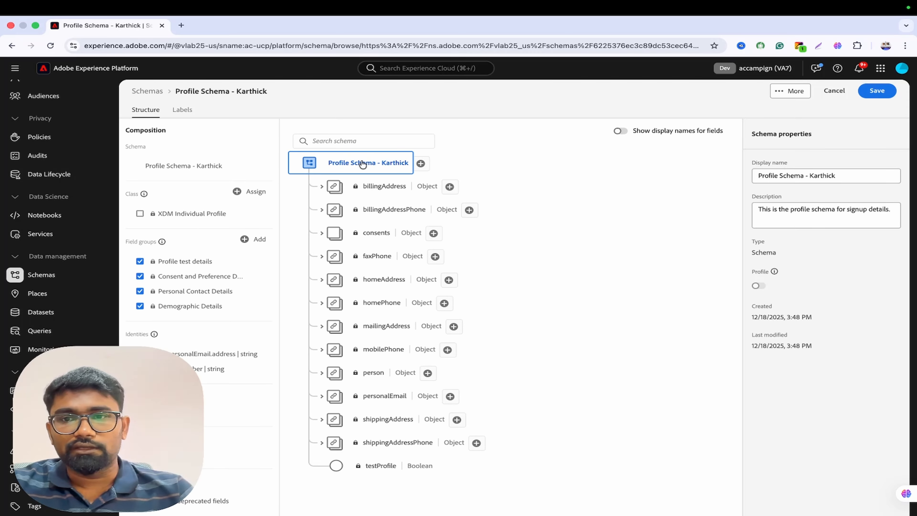
left_click(419, 163)
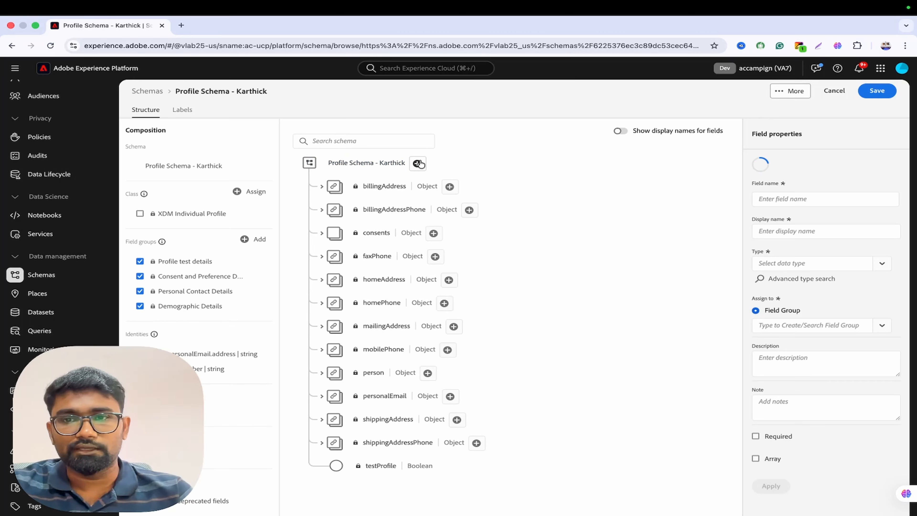
left_click(781, 196)
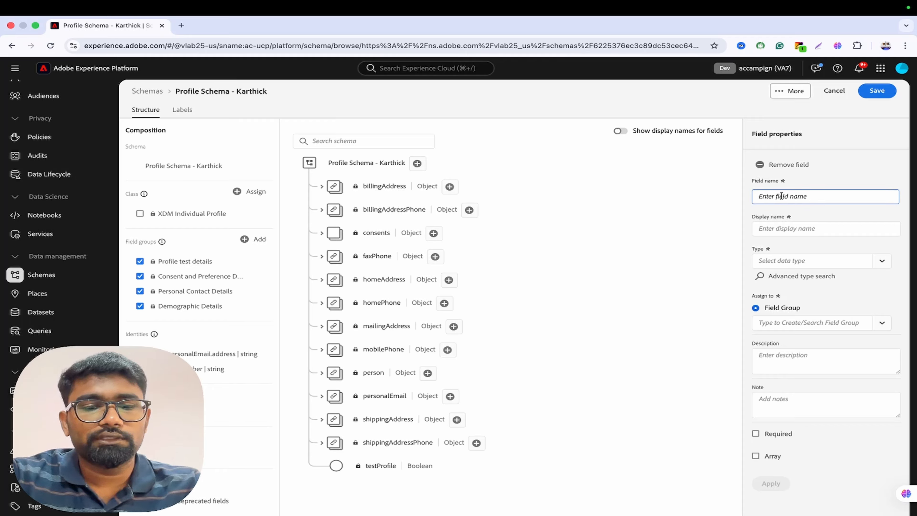
type("Idnetit")
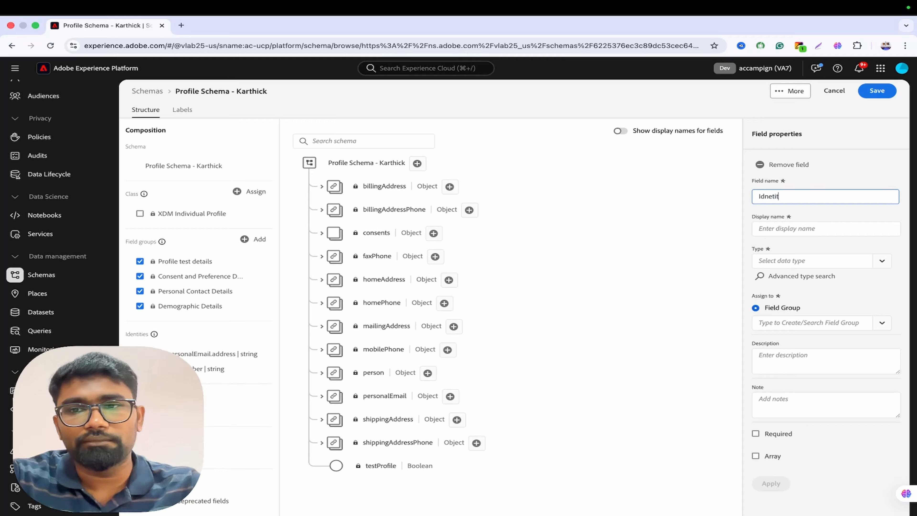
type("y ")
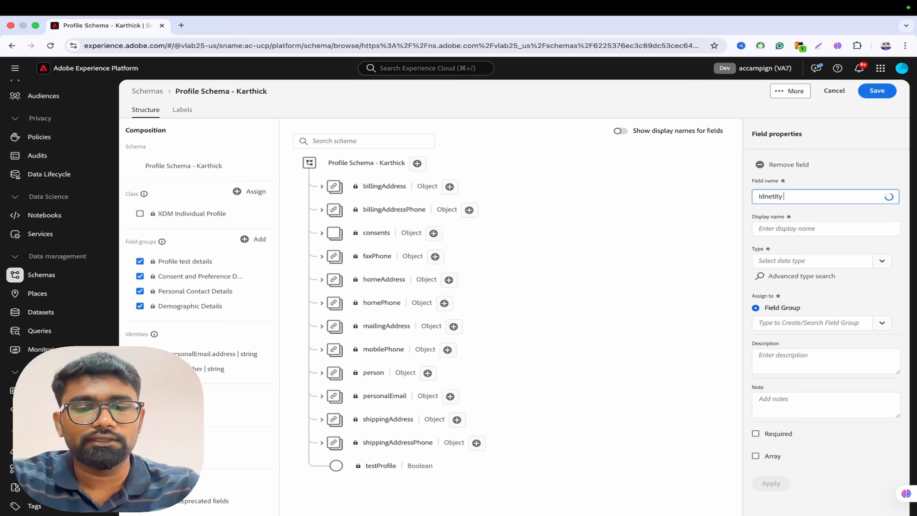
type("karthick")
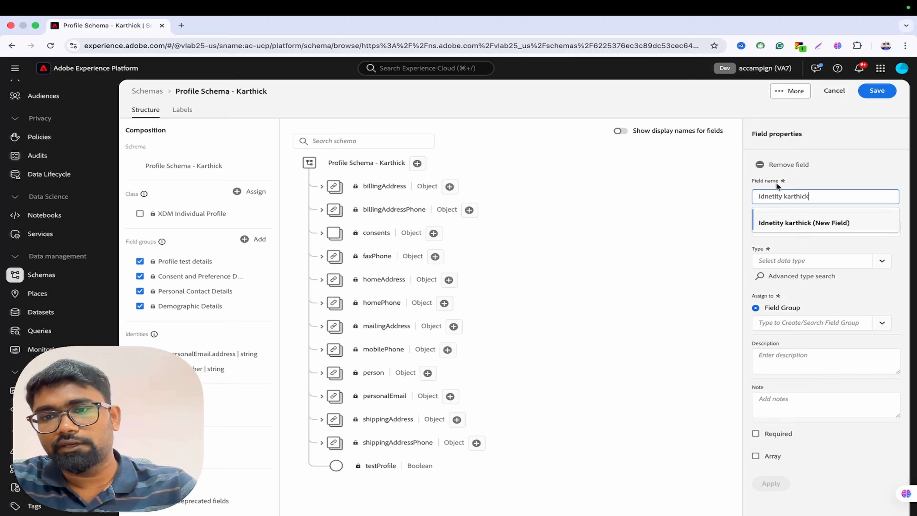
left_click(798, 225)
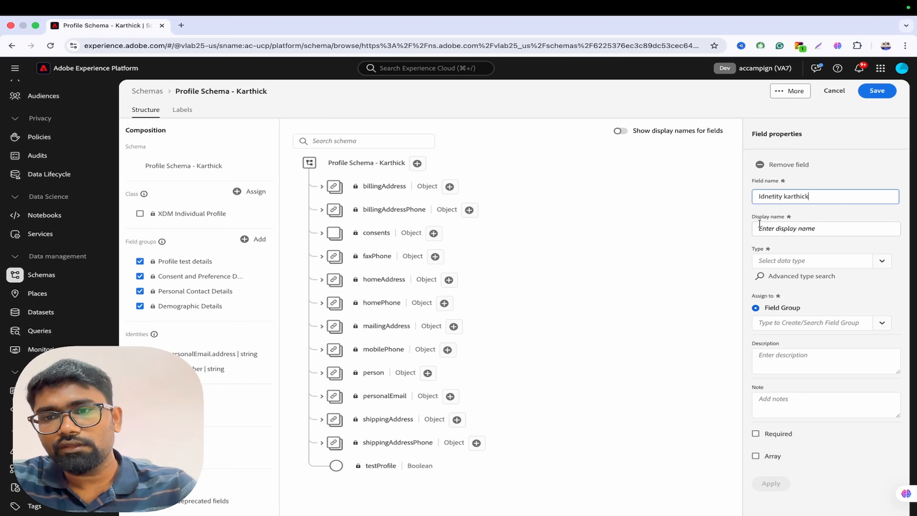
left_click(794, 225)
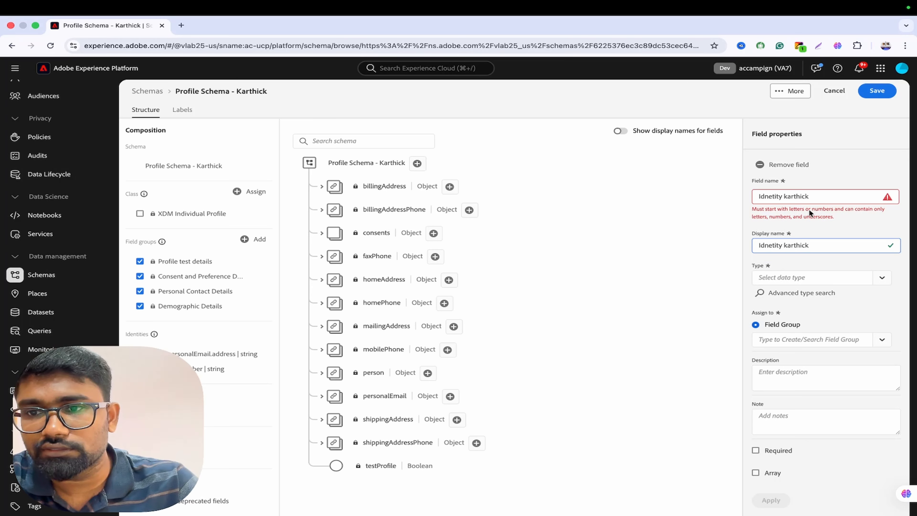
left_click_drag(826, 195, 751, 195)
type("identity")
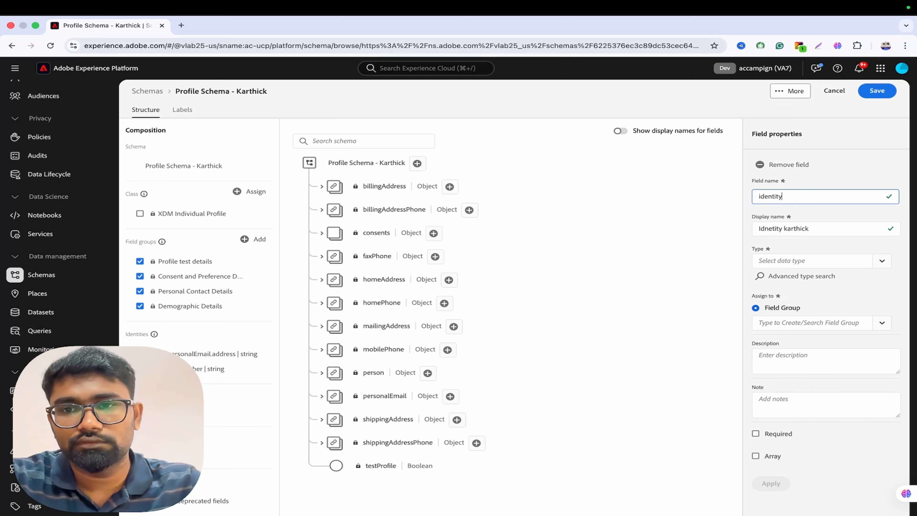
Replace the new field's display name with identity, matching its field name.
left_click(816, 235)
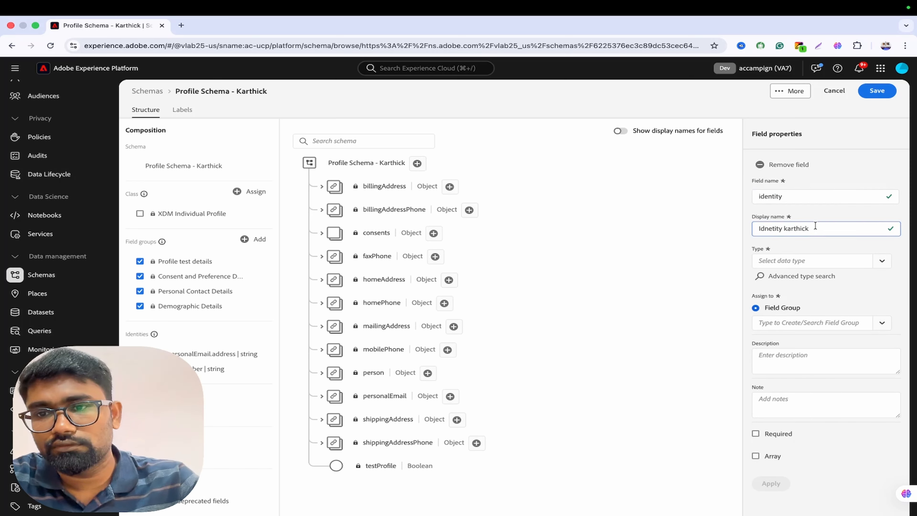
key("BackSpace")
key("BackSpace")
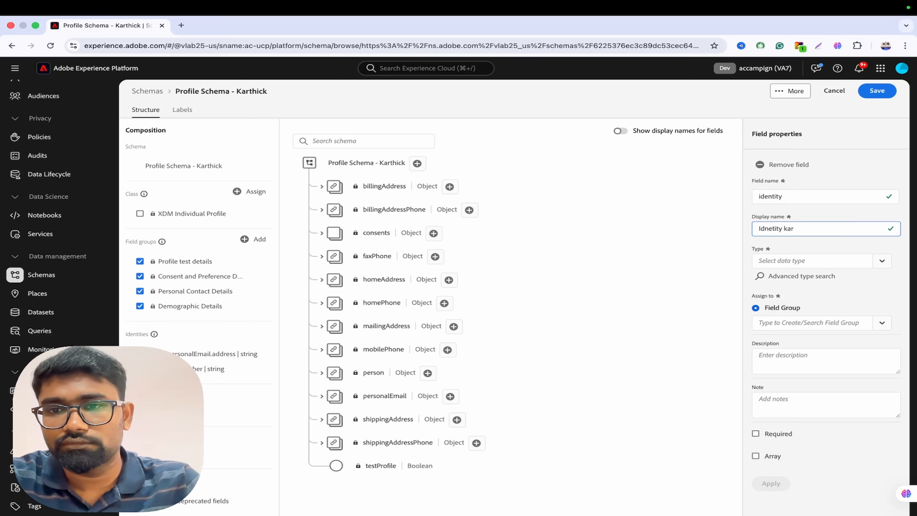
key("BackSpace")
key("BackSpace")
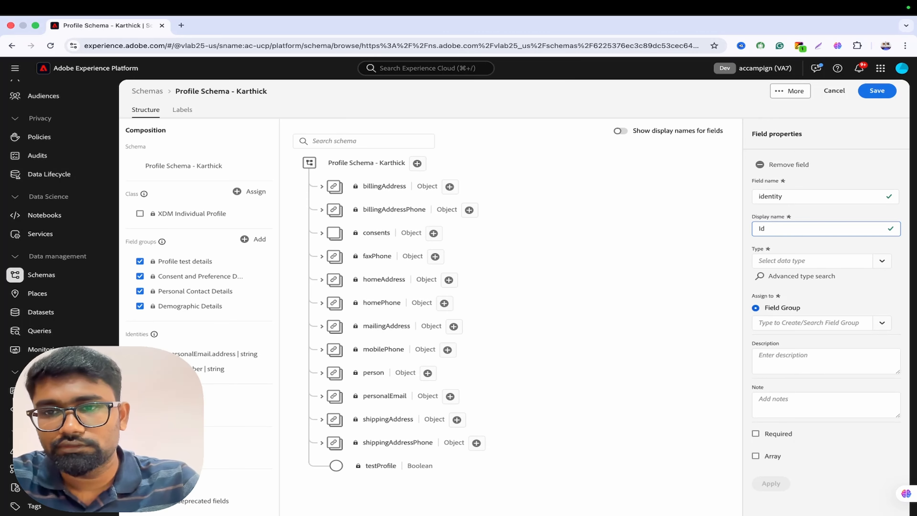
key("BackSpace")
key("BackSpace")
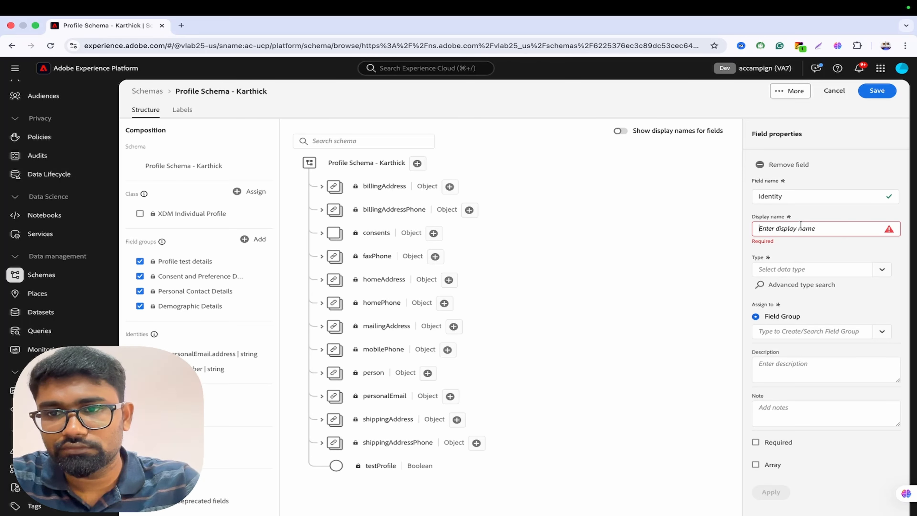
left_click_drag(785, 196, 743, 196)
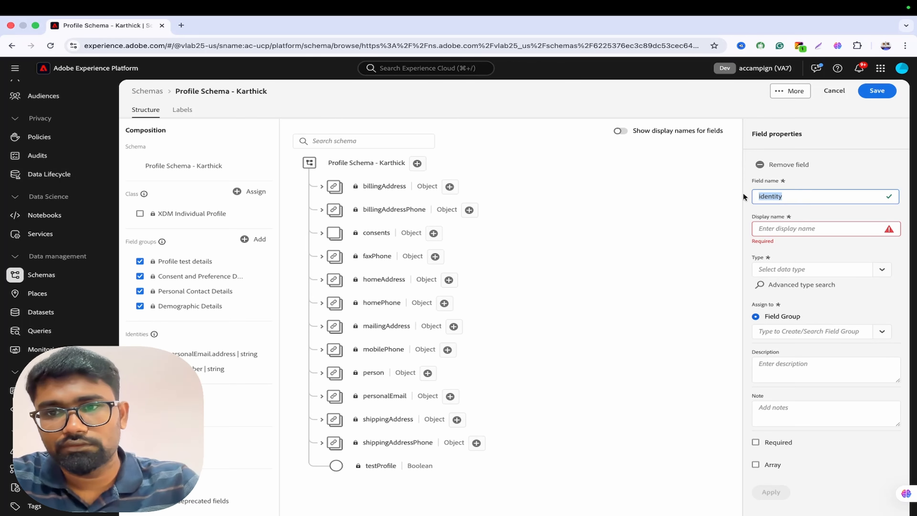
left_click(772, 226)
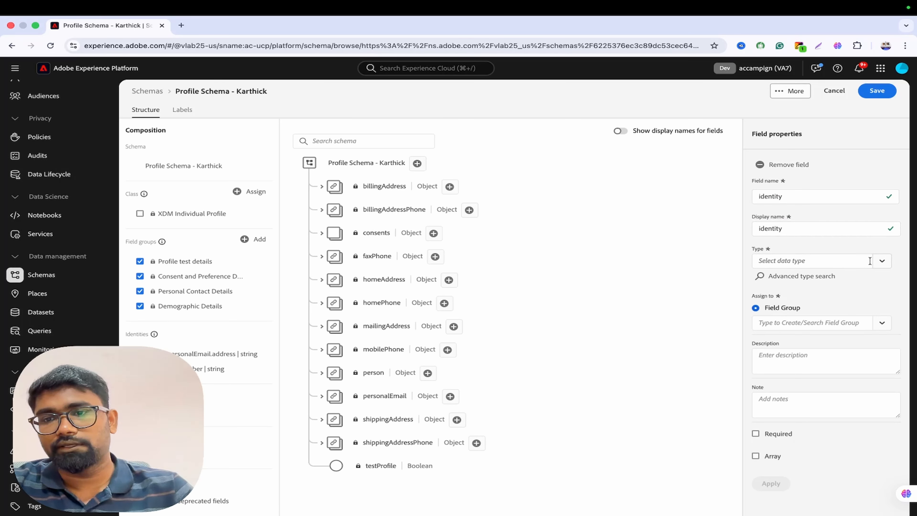
Set the data type of the new identity field to Object.
left_click(882, 261)
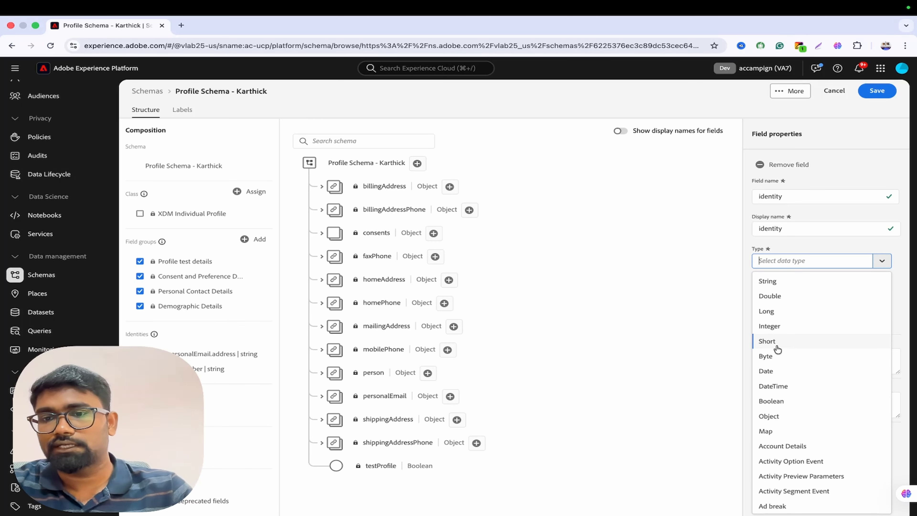
scroll(777, 434, "down", 3)
scroll(777, 436, "down", 5)
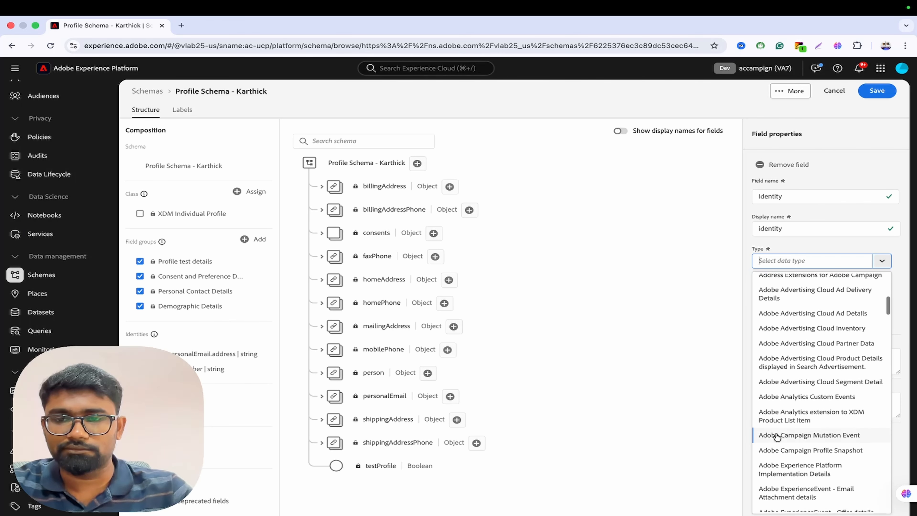
scroll(777, 437, "up", 8)
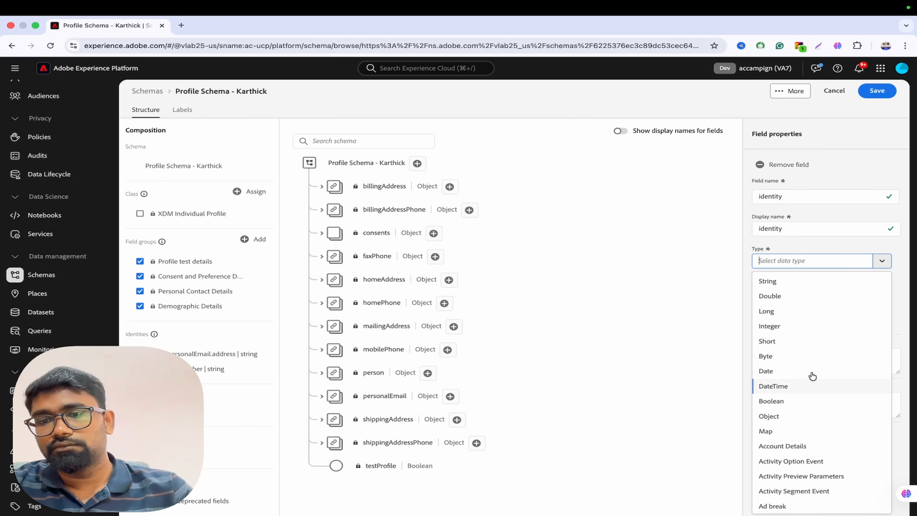
left_click(778, 416)
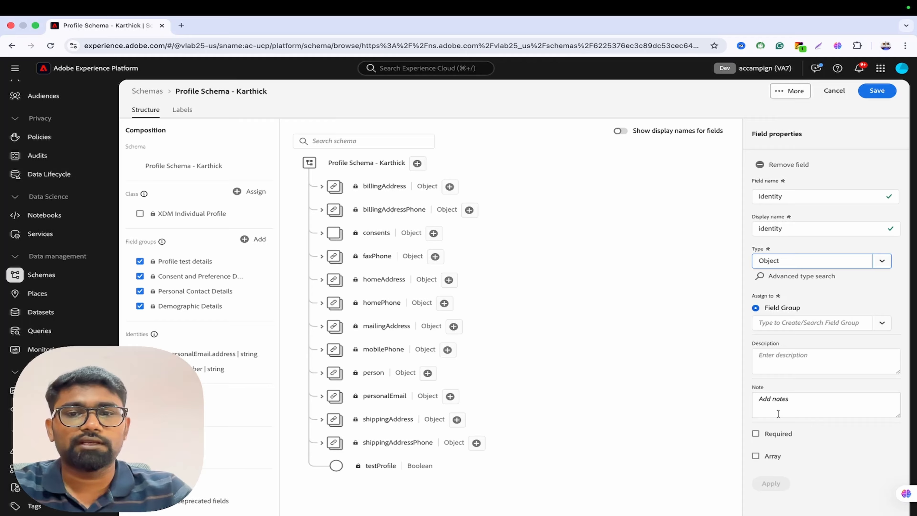
Assign the identity field to a new field group named with the owner's first name and "- Identity", and apply it.
left_click(888, 323)
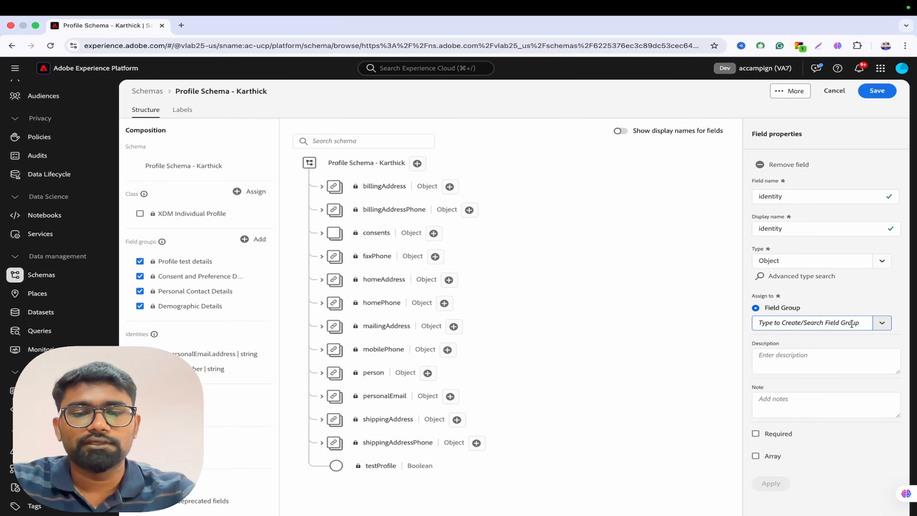
type("Karthi")
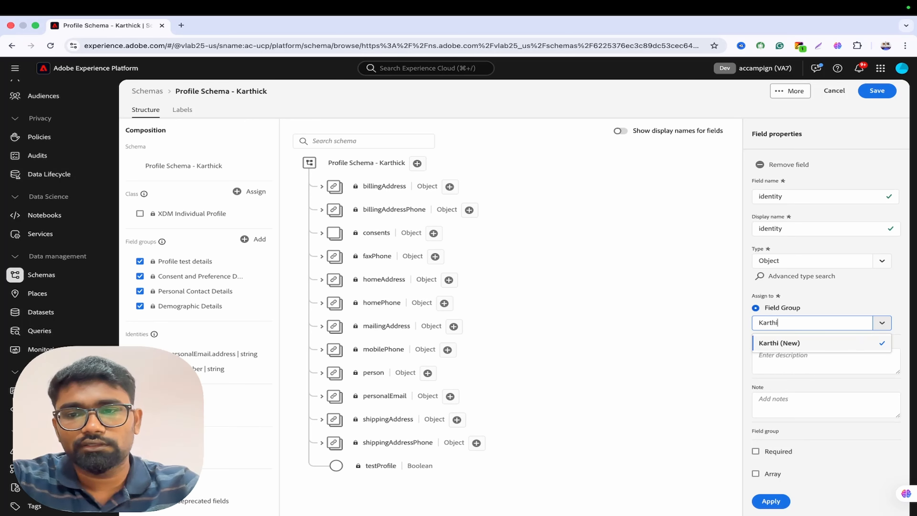
type("ck - ")
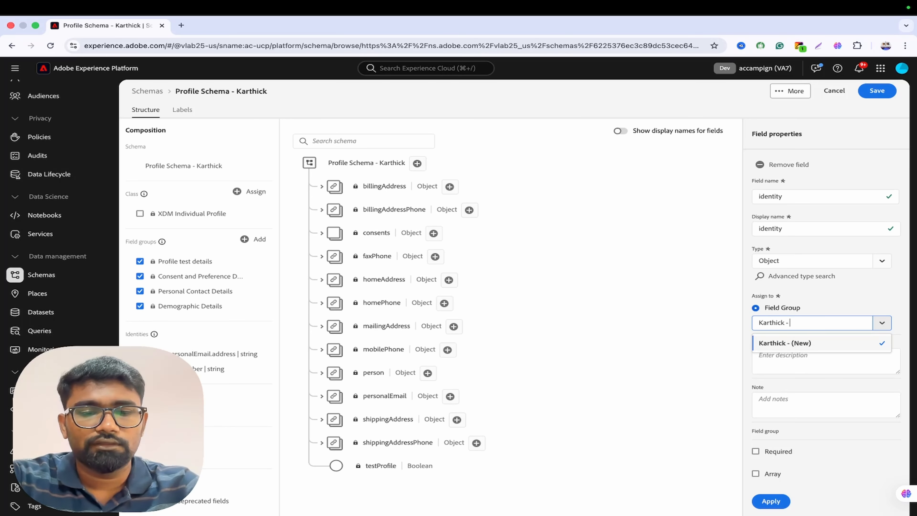
type("Identity")
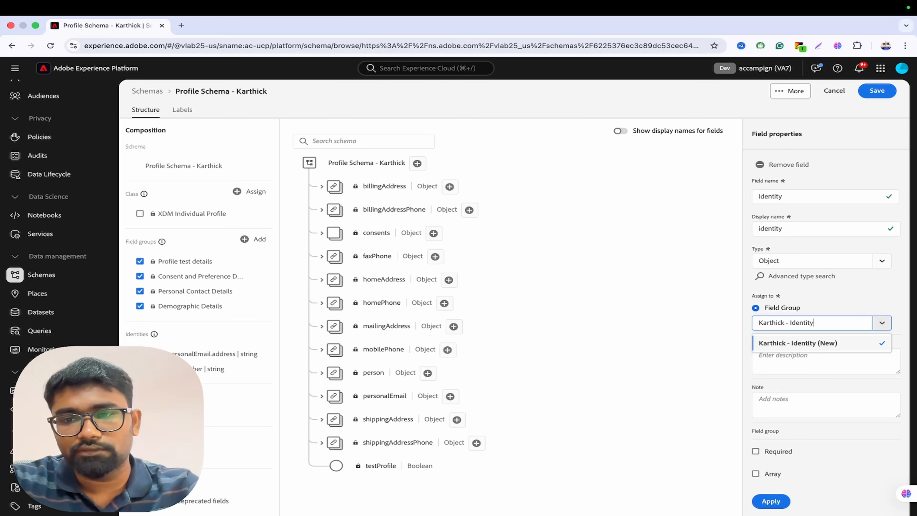
left_click(835, 343)
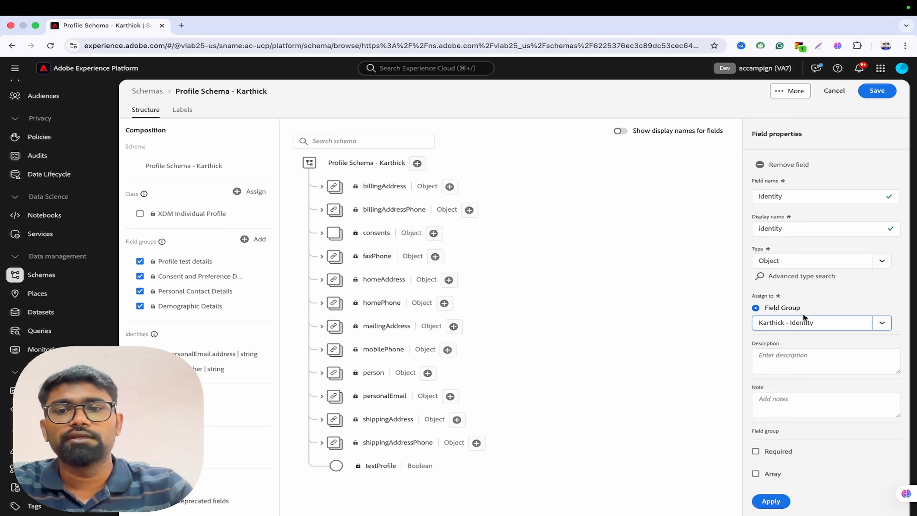
left_click_drag(814, 322, 762, 321)
left_click(762, 321)
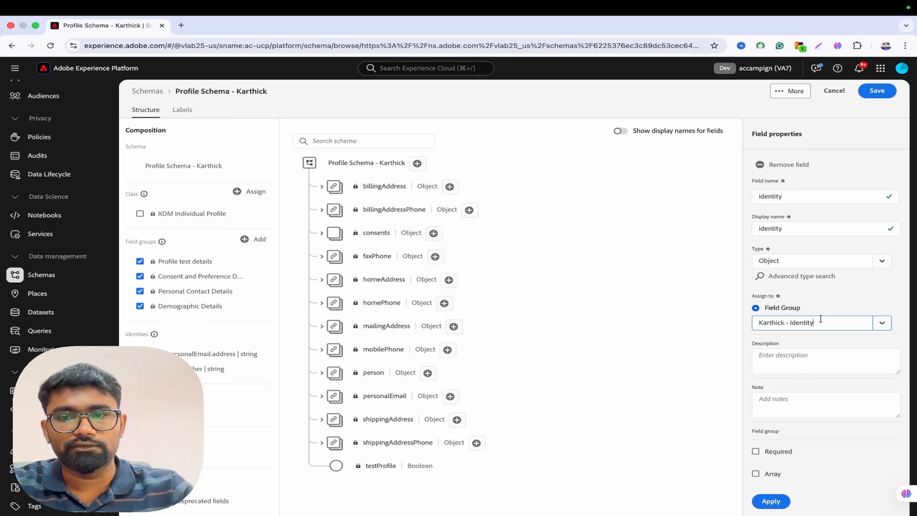
scroll(798, 426, "down", 1)
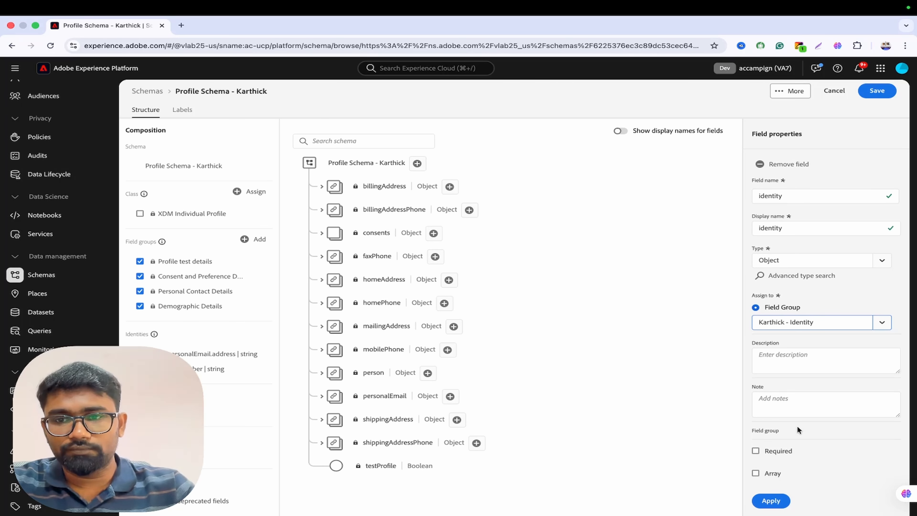
left_click(772, 502)
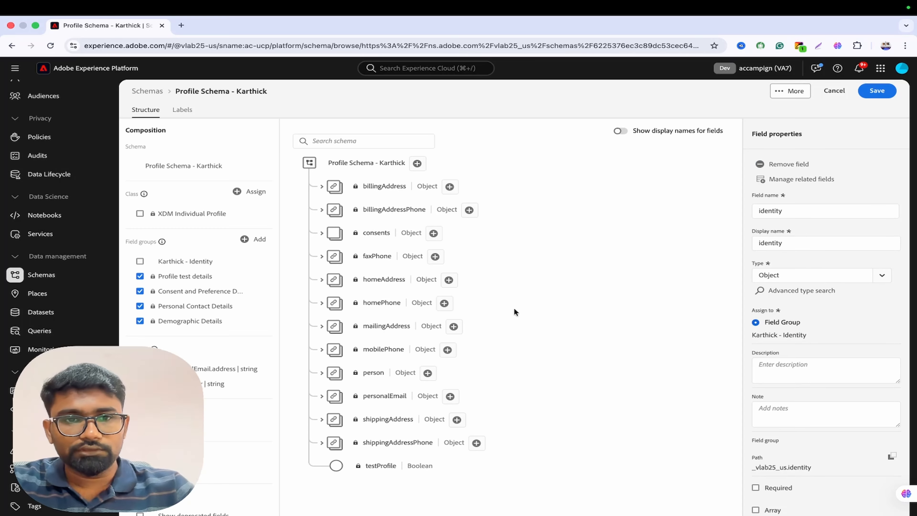
Show the new Identity field group's fields in the structure and expand the _vlab25_us object down to the identity object.
scroll(809, 411, "down", 1)
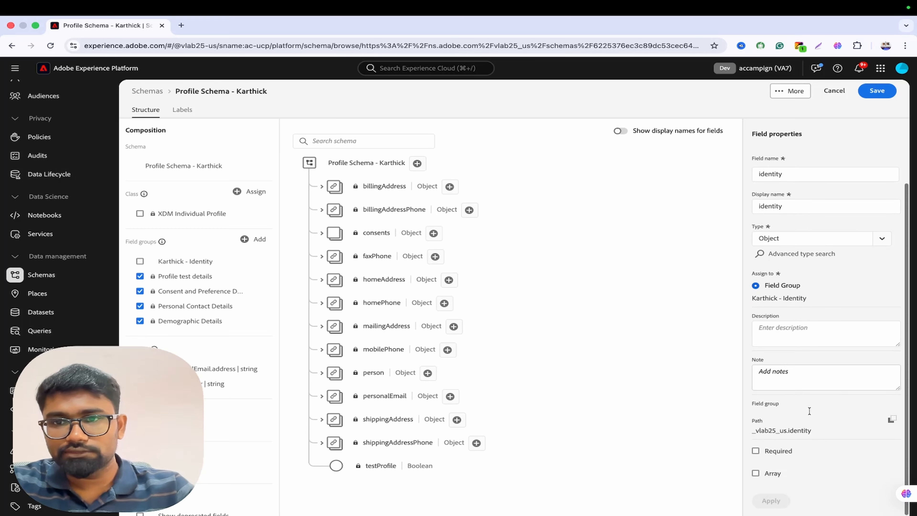
scroll(810, 411, "up", 1)
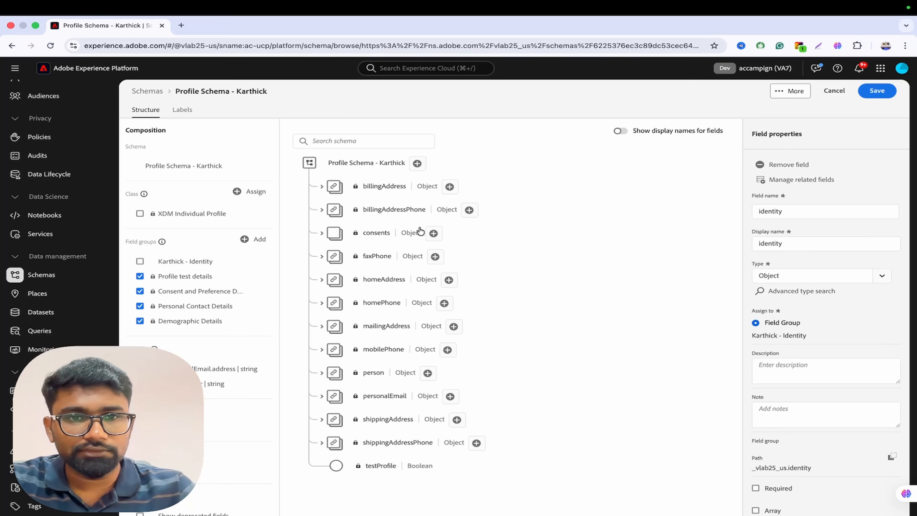
left_click(360, 163)
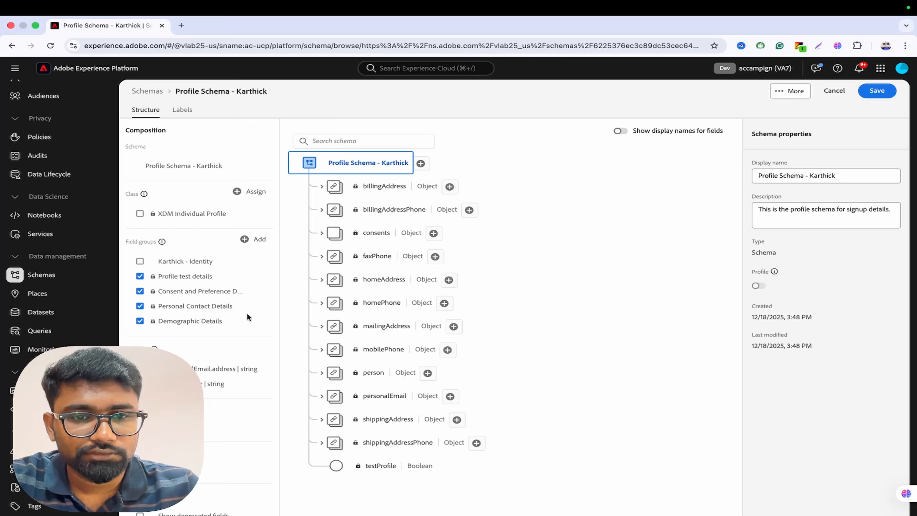
left_click(140, 261)
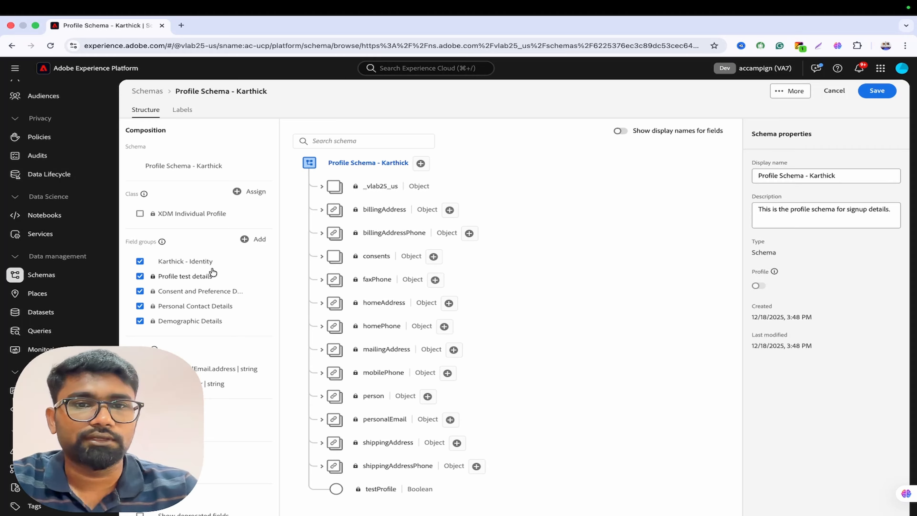
left_click(321, 187)
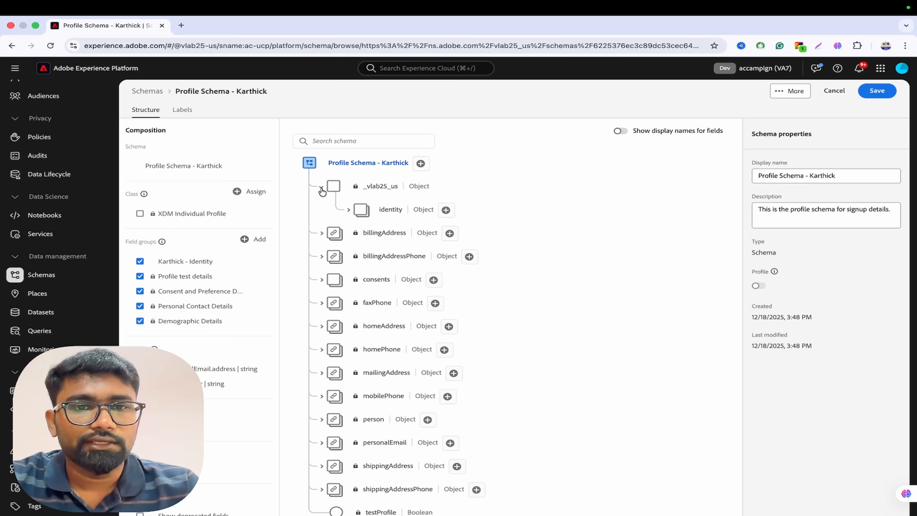
Add a new field to the identity object with UserId as its field name and display name.
left_click(349, 209)
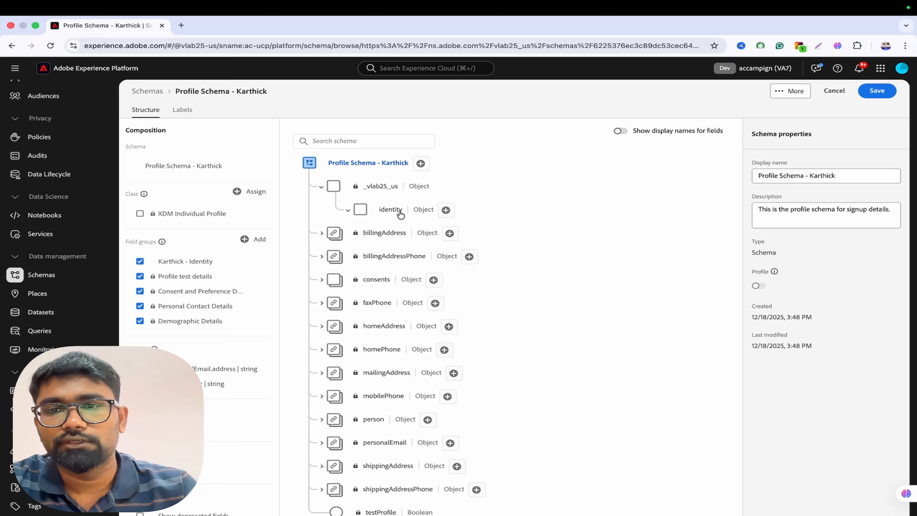
left_click(446, 210)
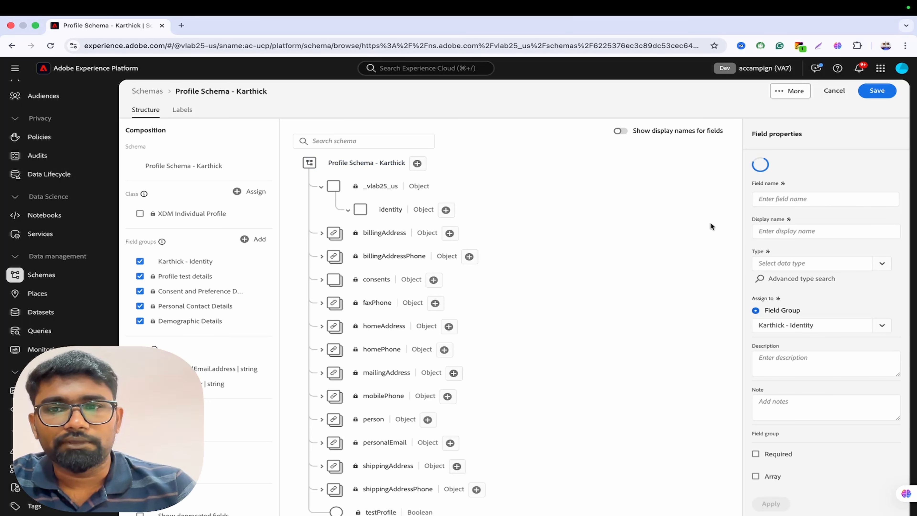
left_click(764, 196)
type("Us")
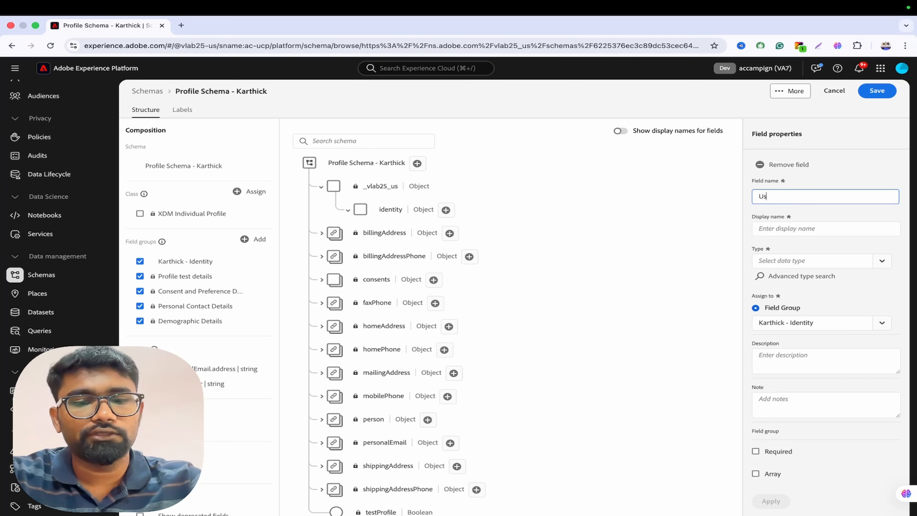
type("erID")
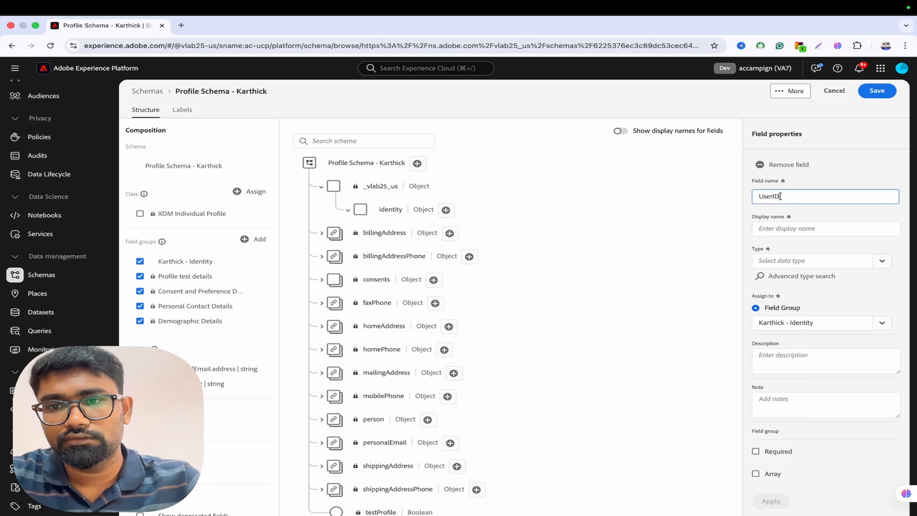
key("BackSpace")
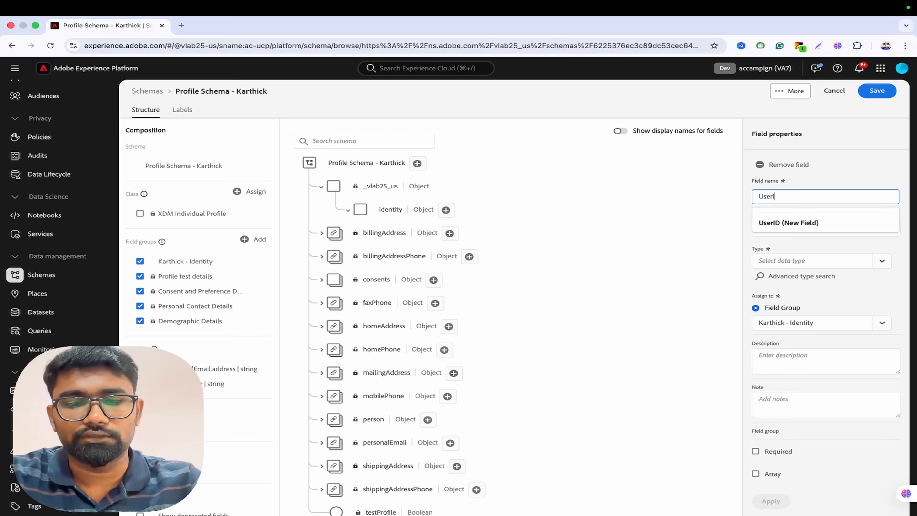
left_click(787, 223)
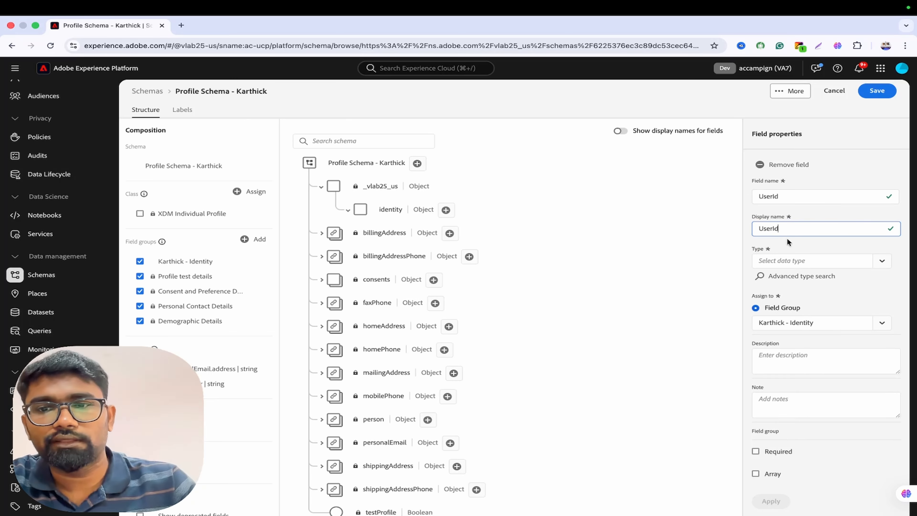
Set the UserId field's type to String, mark it as required and apply it.
left_click(883, 263)
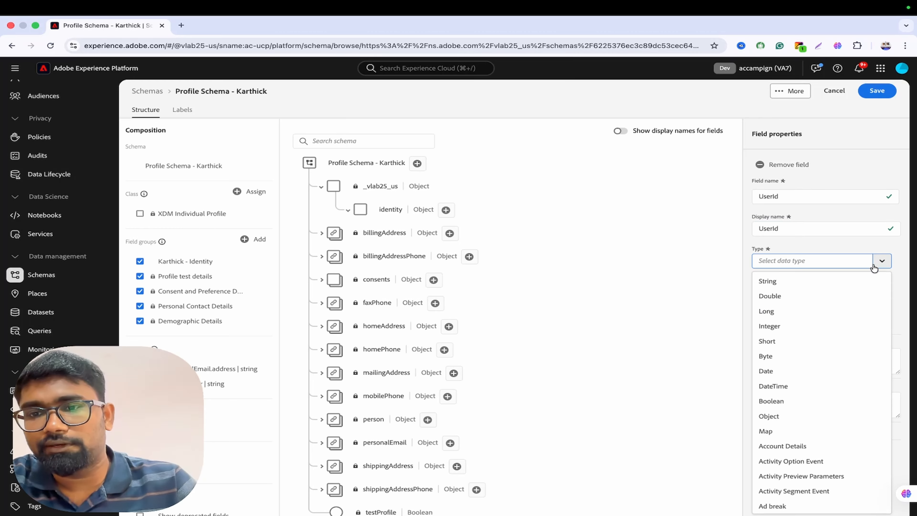
left_click(824, 288)
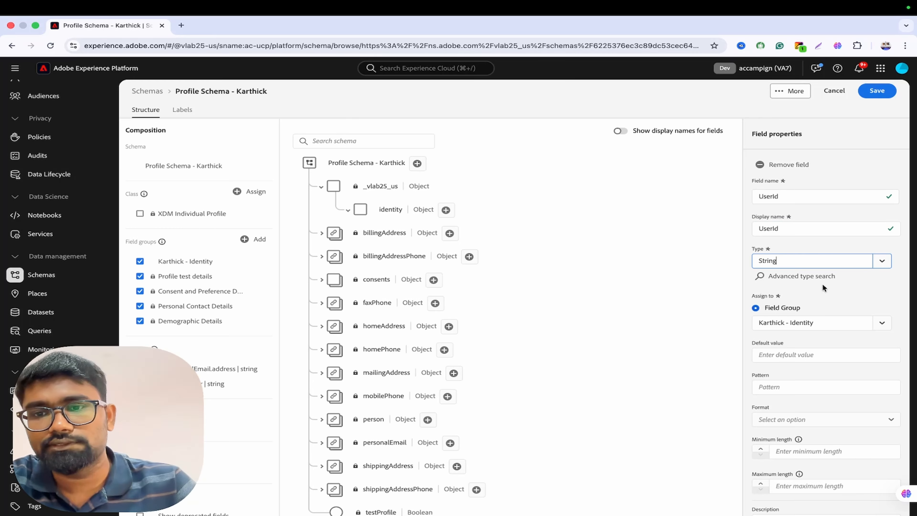
scroll(806, 355, "down", 6)
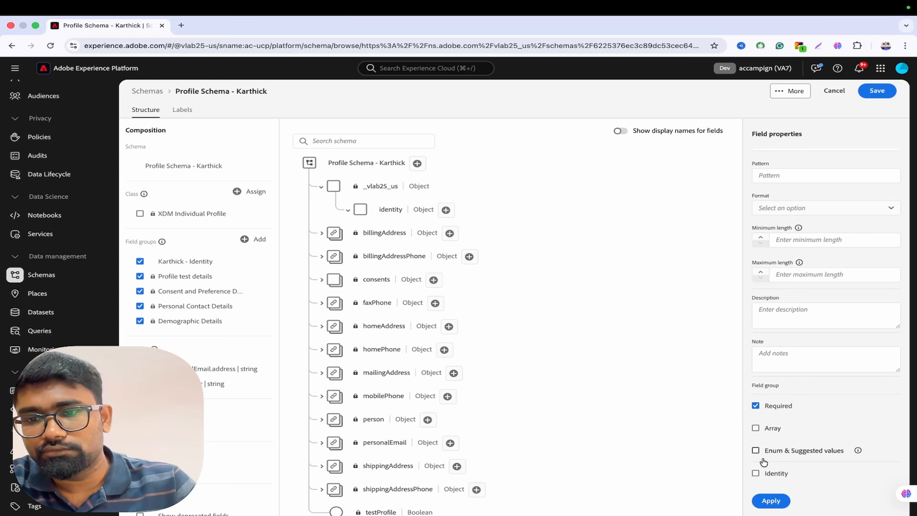
left_click(772, 500)
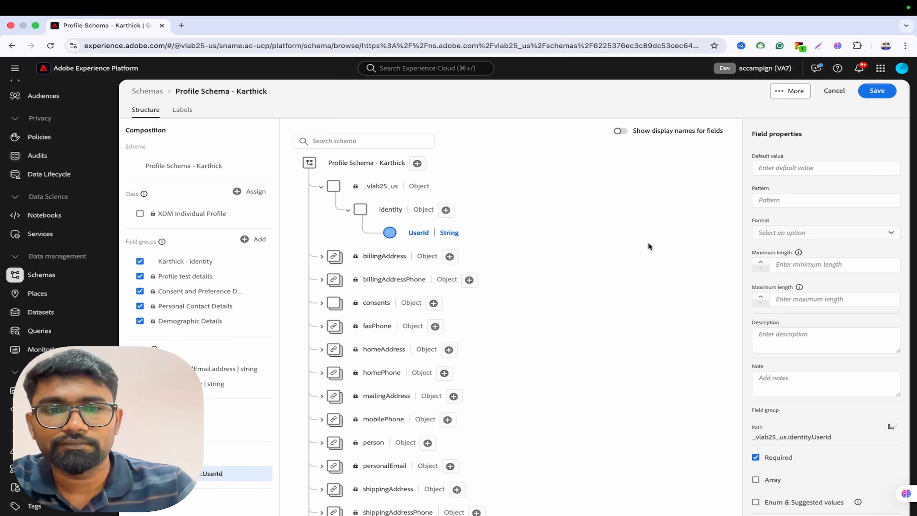
scroll(847, 343, "down", 1)
scroll(848, 343, "down", 2)
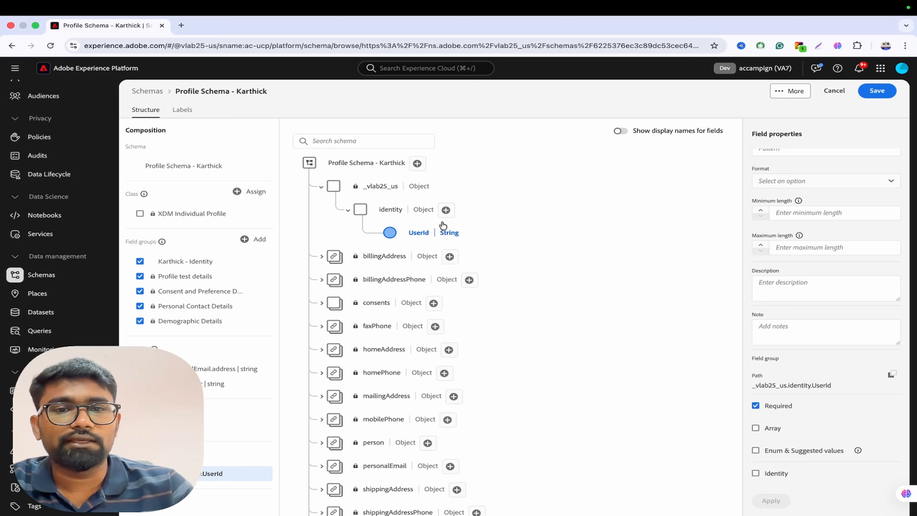
Add a second field to the identity object with username as its field name and display name.
left_click(446, 210)
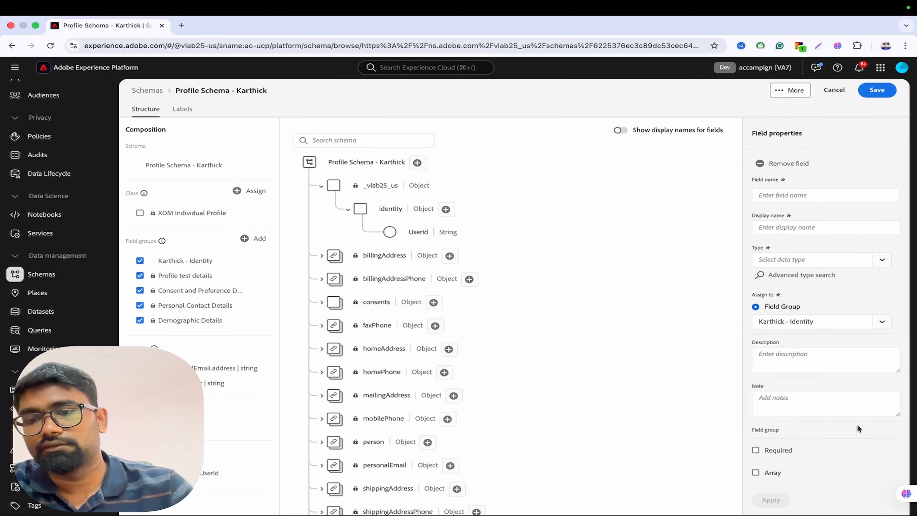
left_click(793, 200)
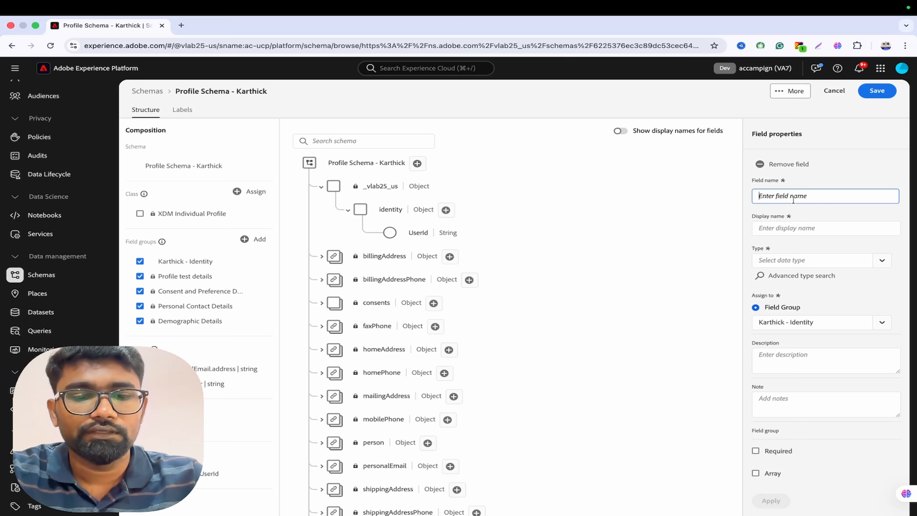
type("username")
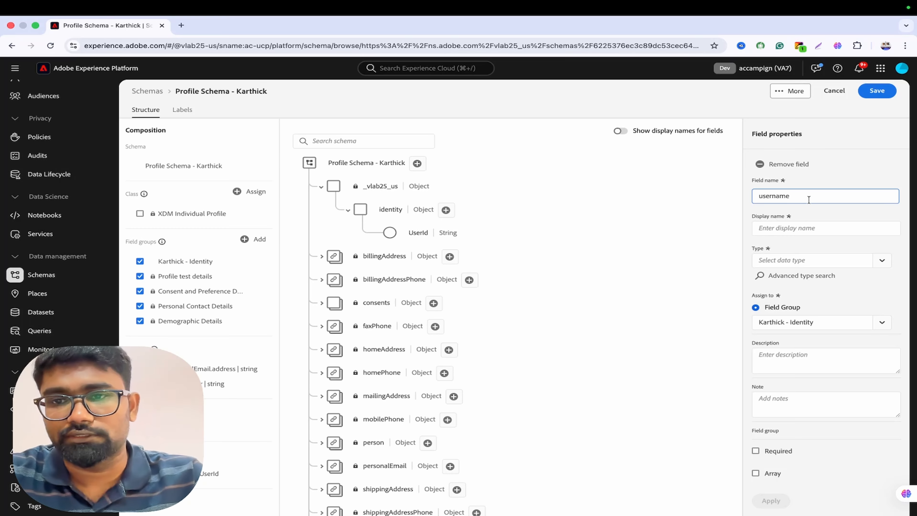
left_click(797, 227)
left_click(799, 223)
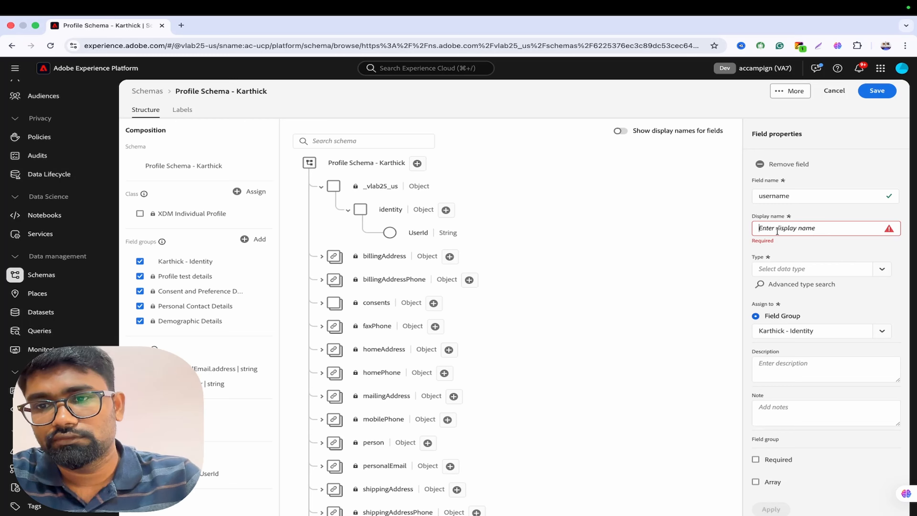
left_click(808, 198)
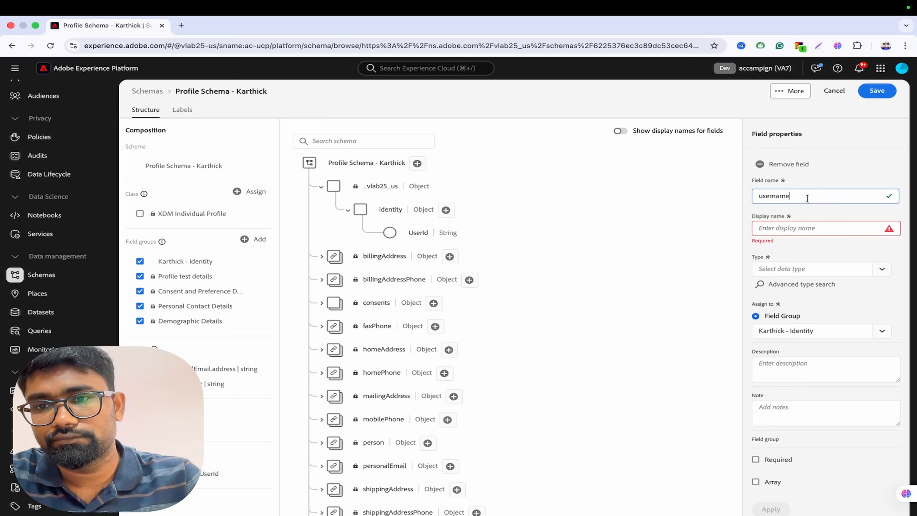
left_click(787, 228)
Set the username field's type to String and apply it to the identity object.
left_click(881, 261)
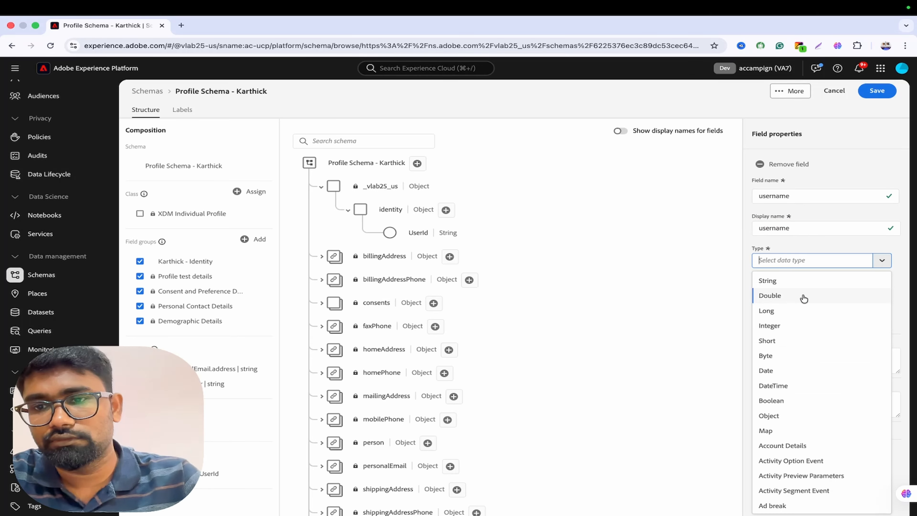
left_click(772, 281)
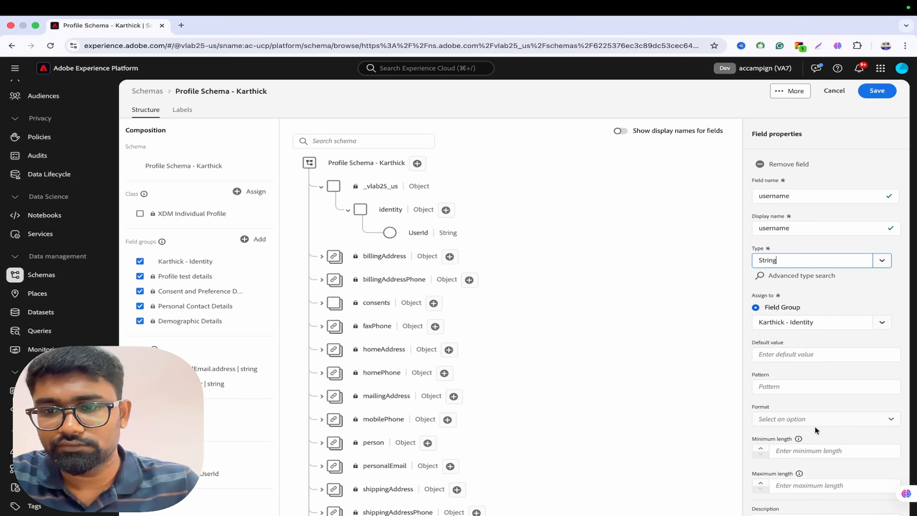
scroll(815, 426, "down", 5)
left_click(770, 500)
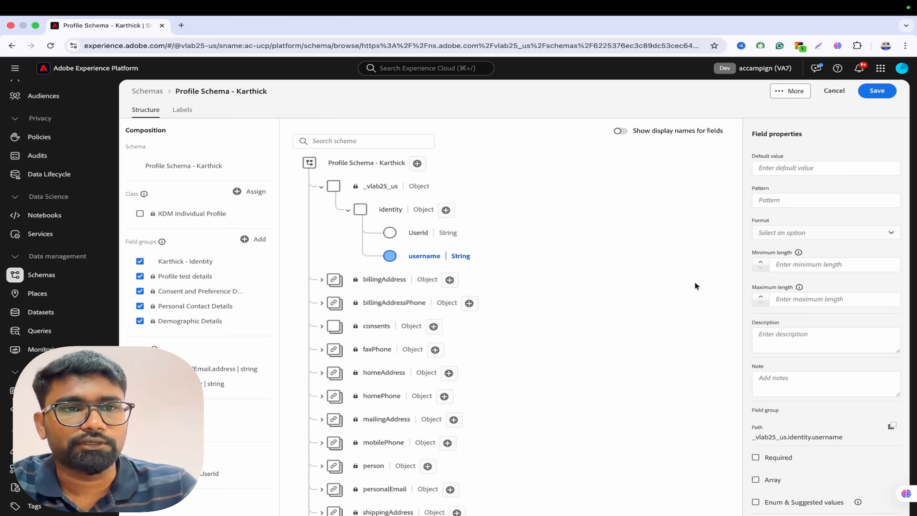
Enable the profile schema for Profile and save it.
left_click(367, 164)
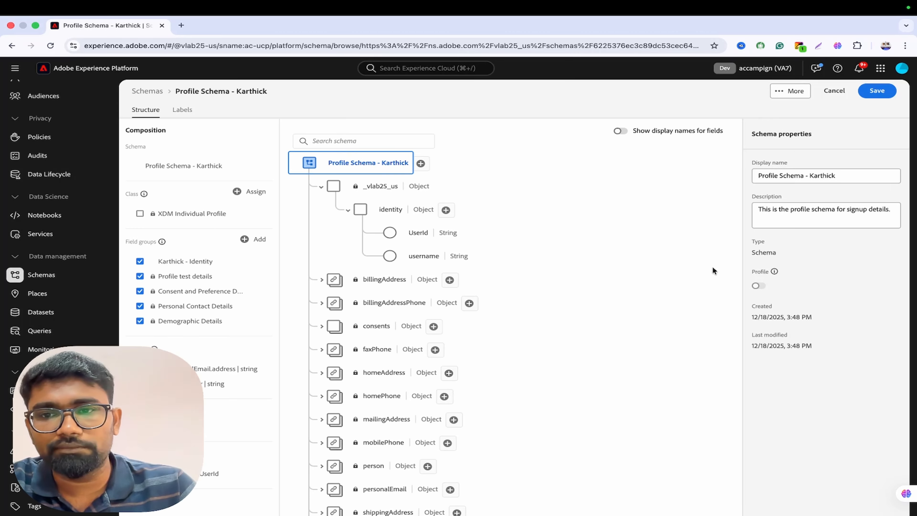
left_click(760, 286)
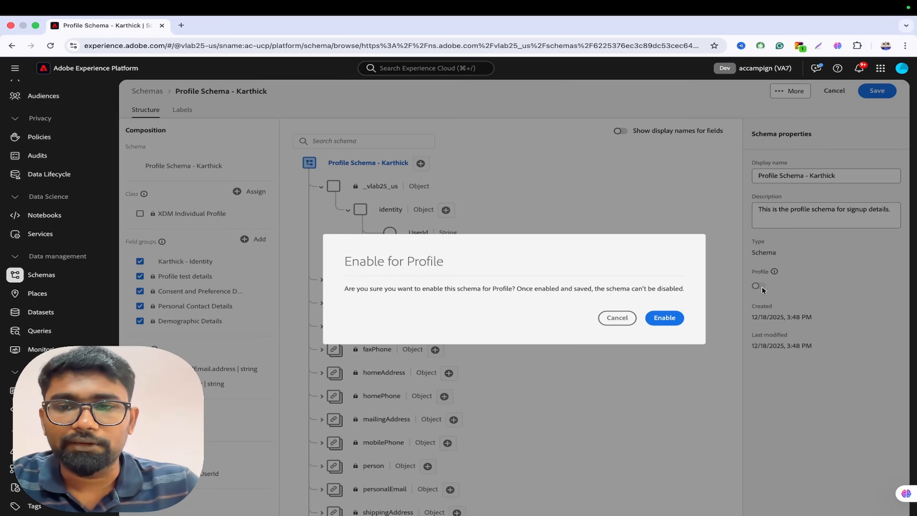
left_click(664, 318)
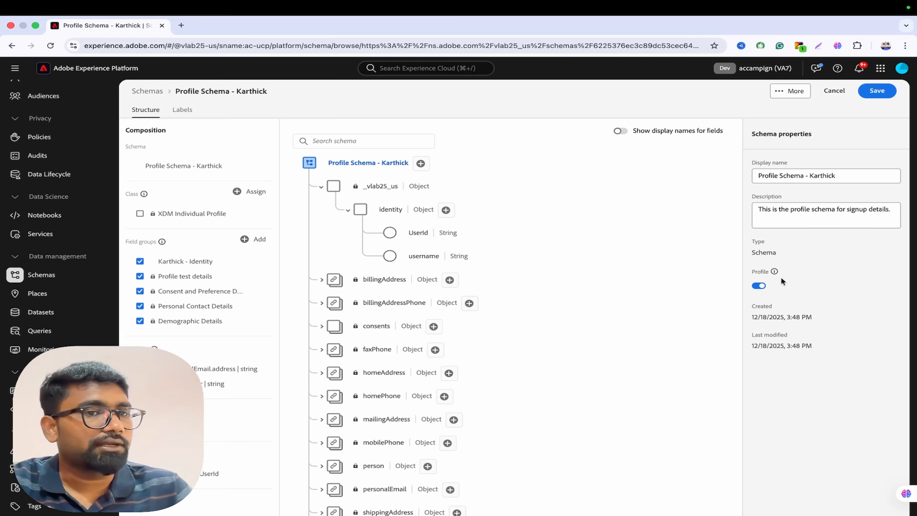
left_click(883, 91)
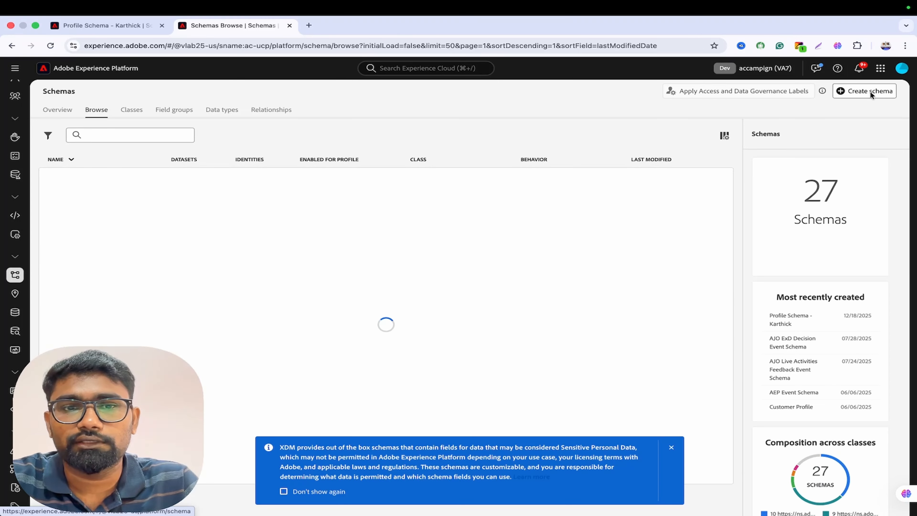
Start a new schema with the Manual option and Experience Event as its base class.
left_click(870, 91)
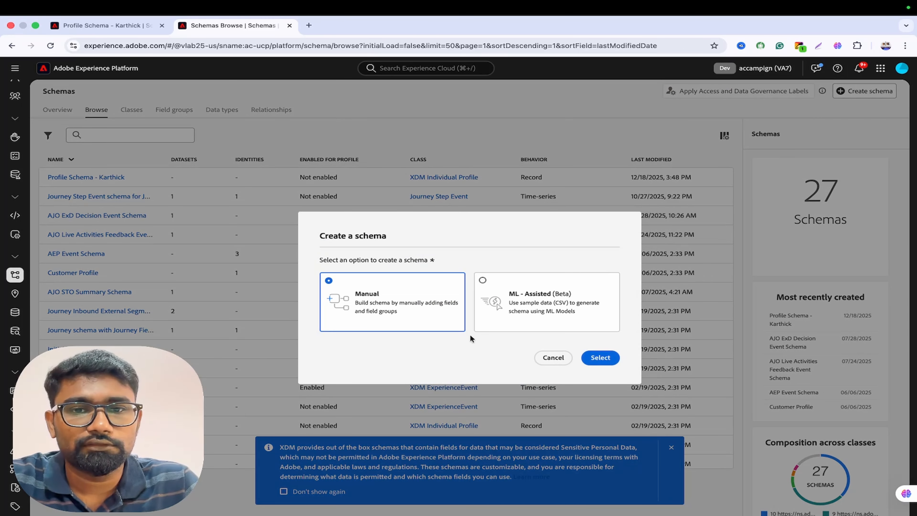
left_click(607, 358)
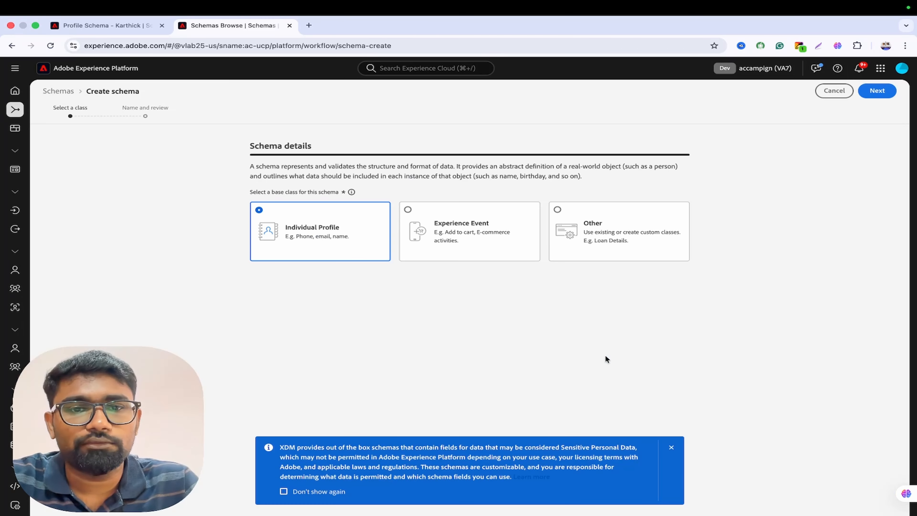
left_click(476, 233)
left_click(885, 92)
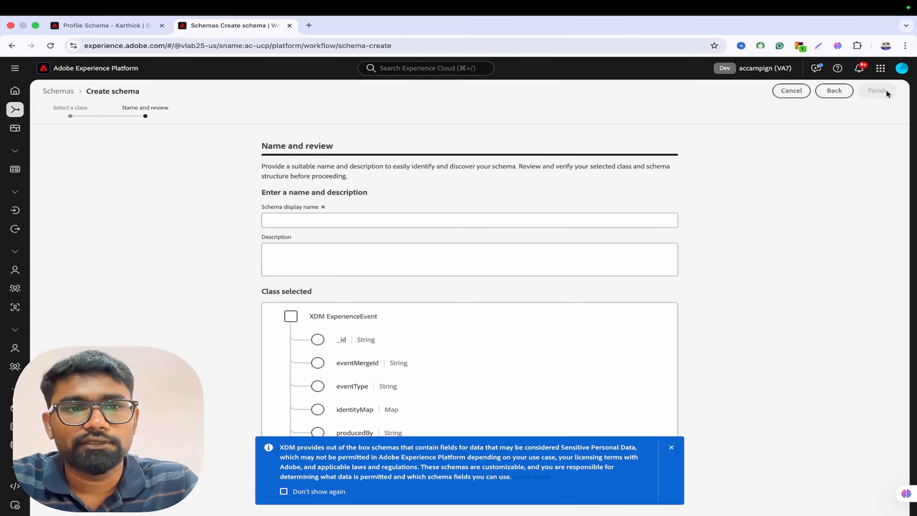
Name the schema "Experience Schema -" followed by the owner's first name, dismiss the sensitive data notice and finish creating it.
left_click(462, 218)
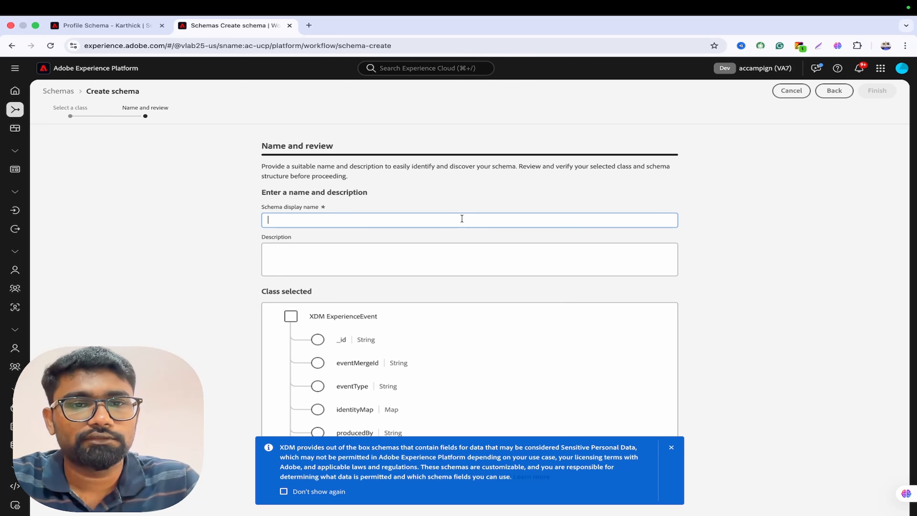
type("Experi")
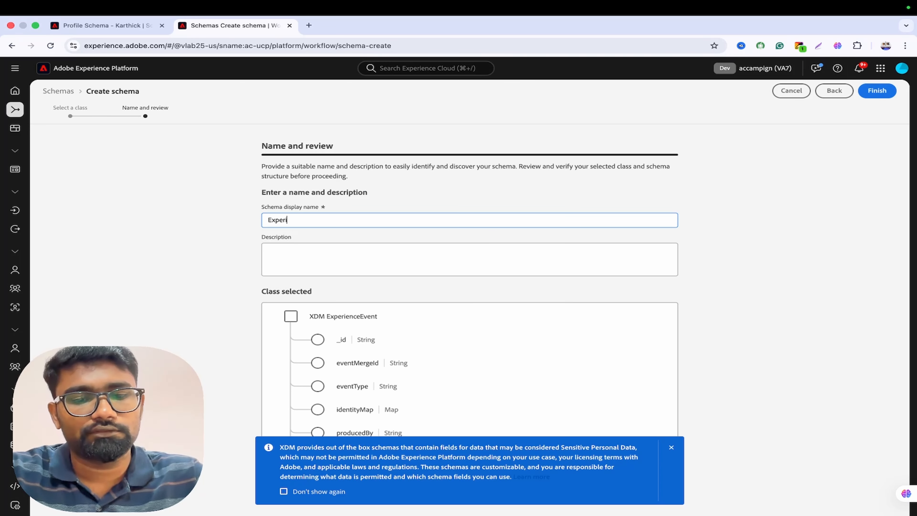
type("ence Schema")
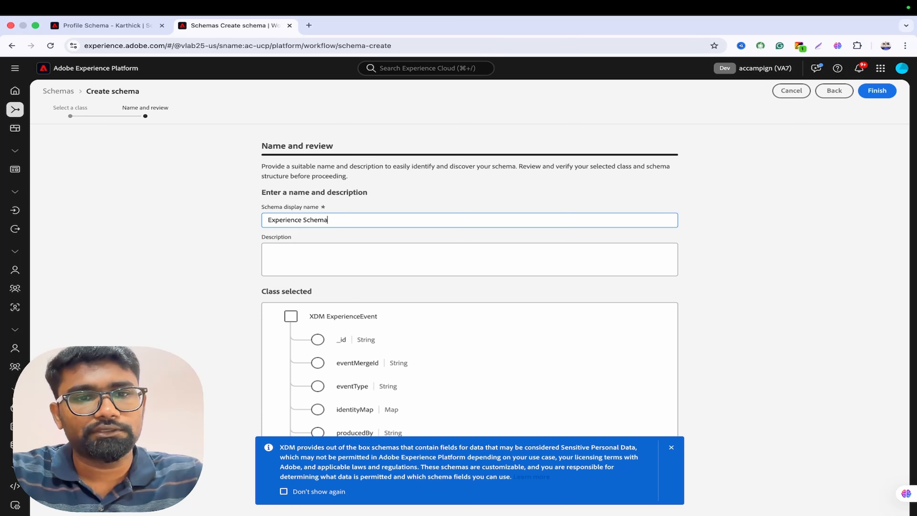
type(" - Karthick")
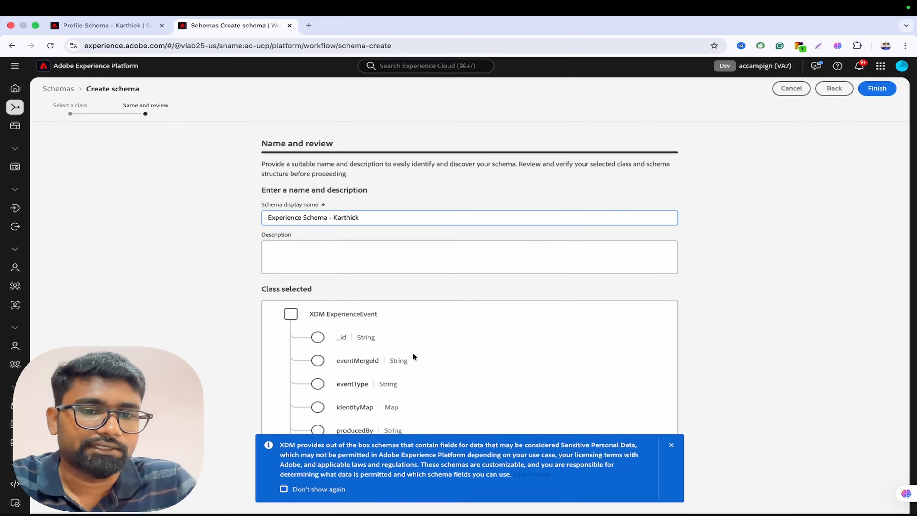
left_click(678, 449)
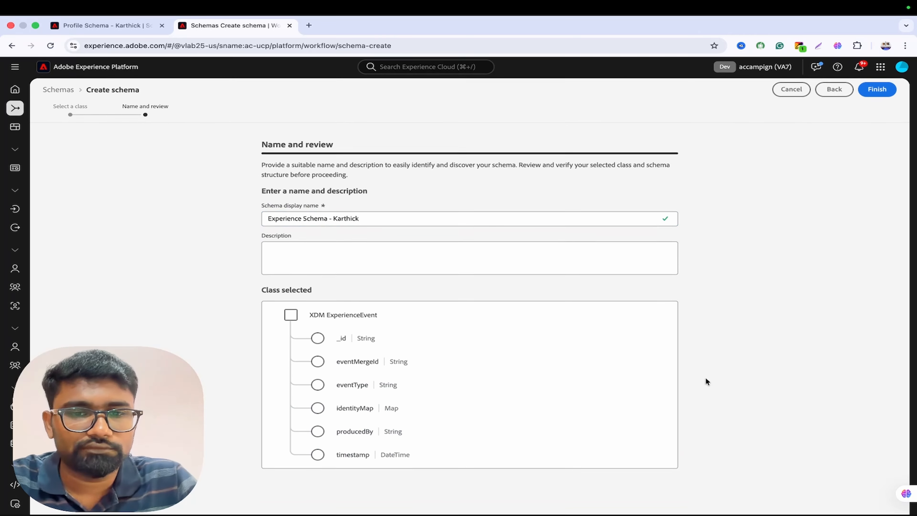
left_click(883, 95)
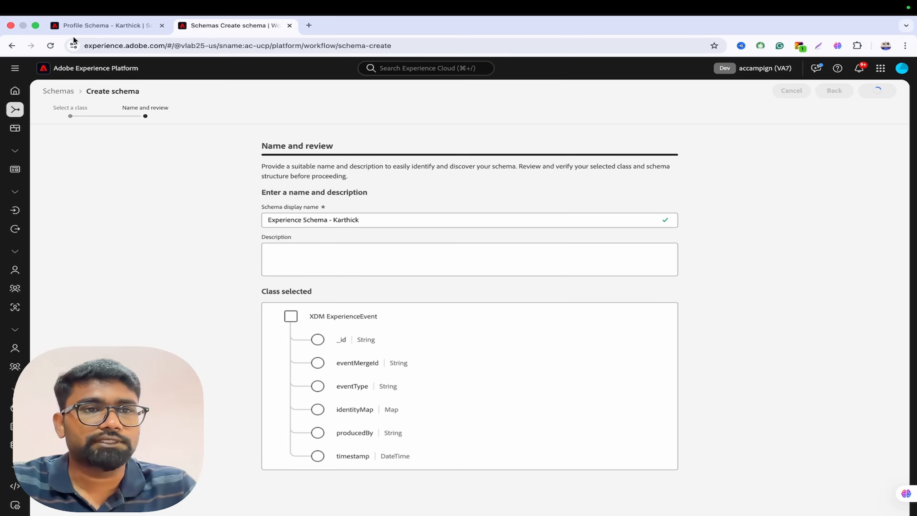
left_click(83, 25)
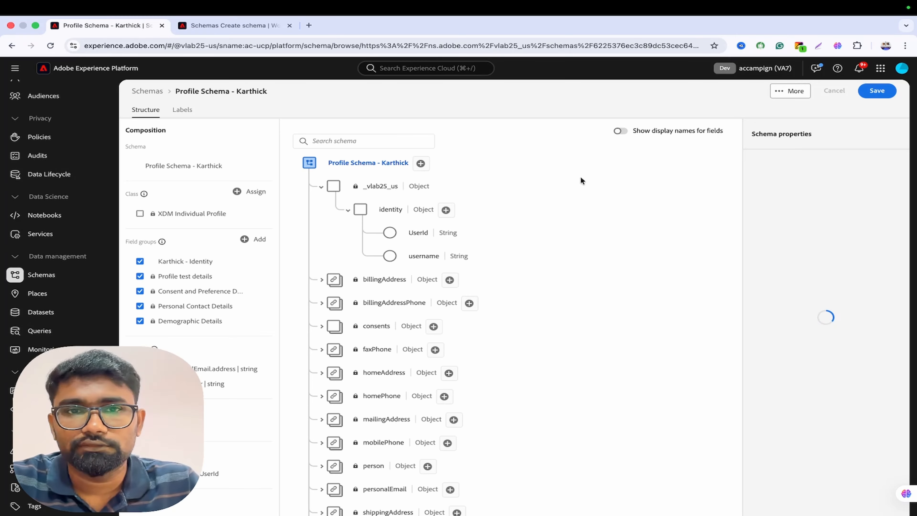
left_click(222, 23)
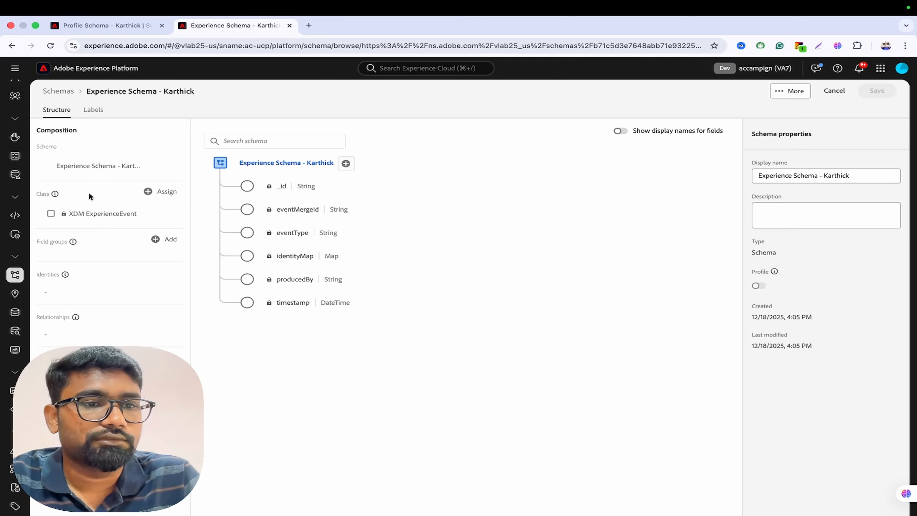
Preview the decisioning and propositions fields of the Experience Event - Proposition Interactions field group and select that group for the schema.
left_click(156, 239)
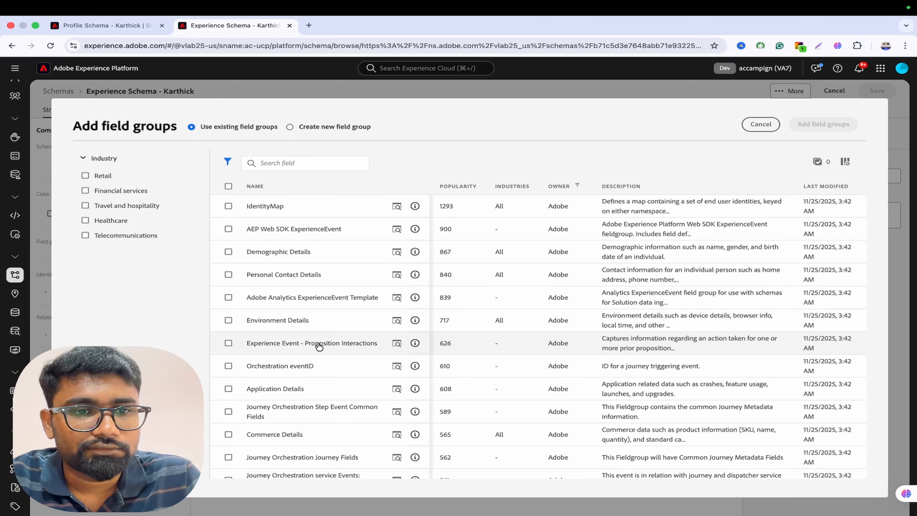
scroll(319, 346, "down", 1)
scroll(319, 346, "down", 3)
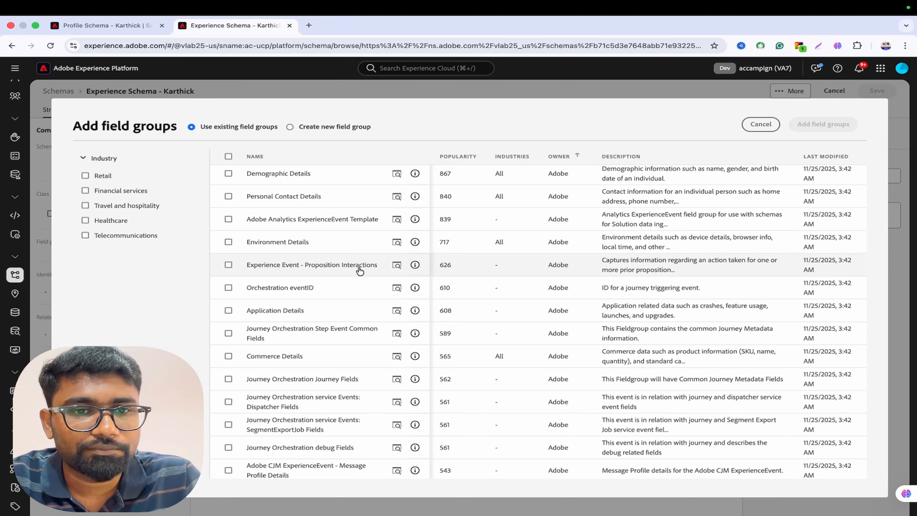
left_click(396, 266)
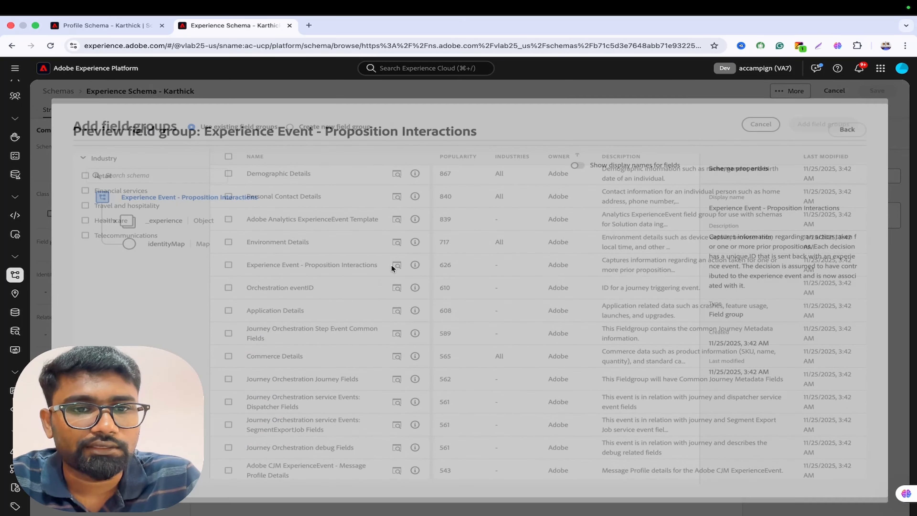
left_click(115, 216)
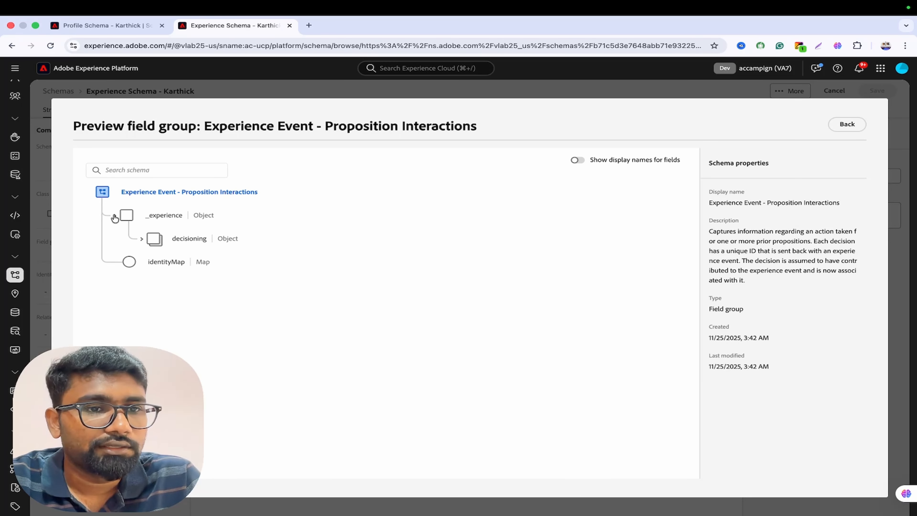
left_click(142, 240)
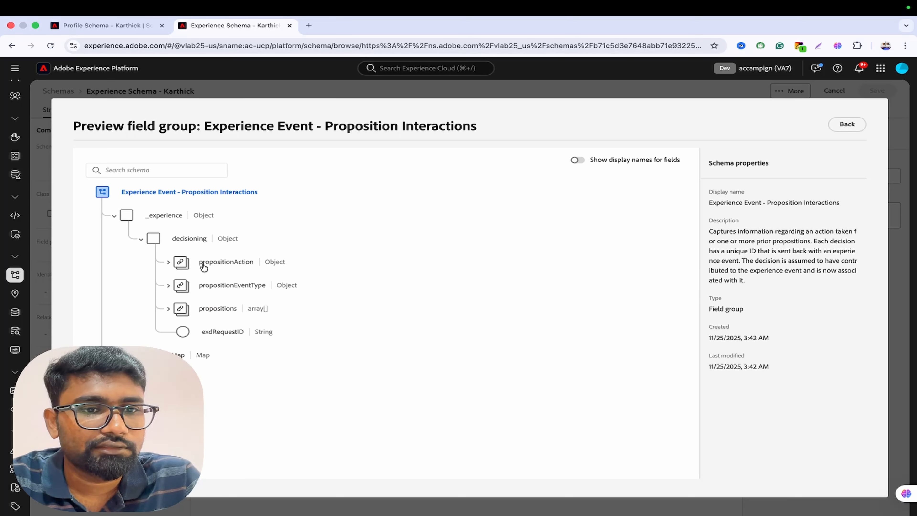
left_click(169, 263)
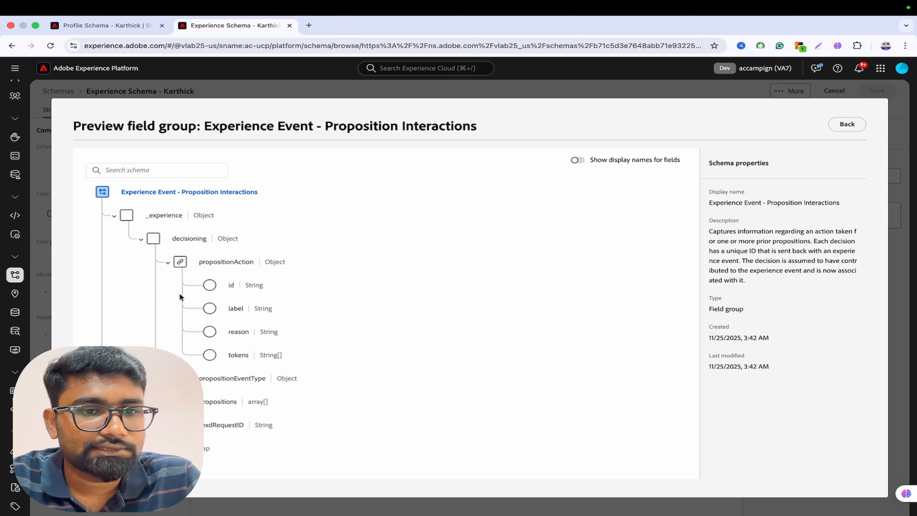
left_click(169, 379)
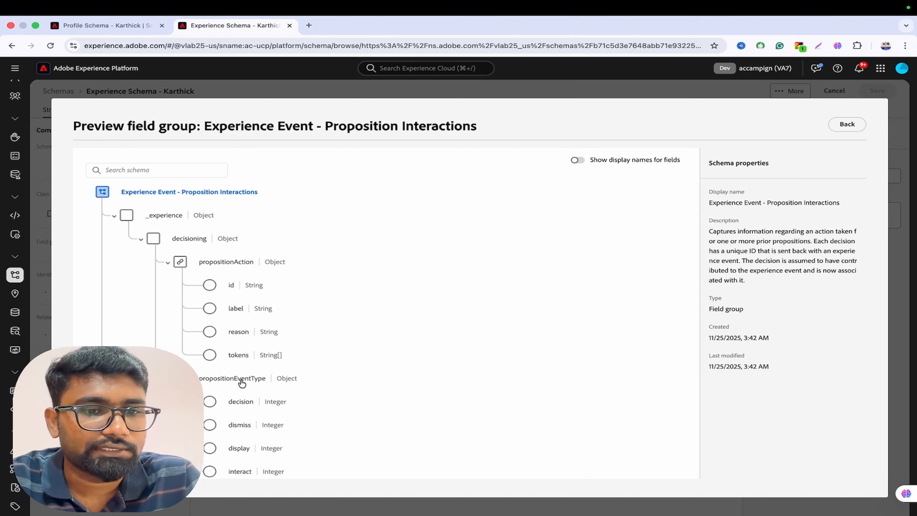
scroll(241, 383, "down", 6)
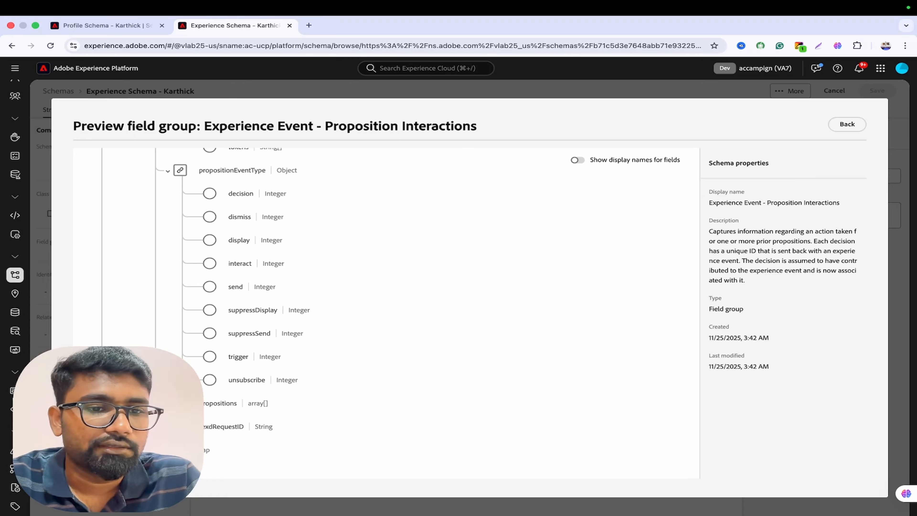
left_click(168, 404)
scroll(297, 419, "down", 5)
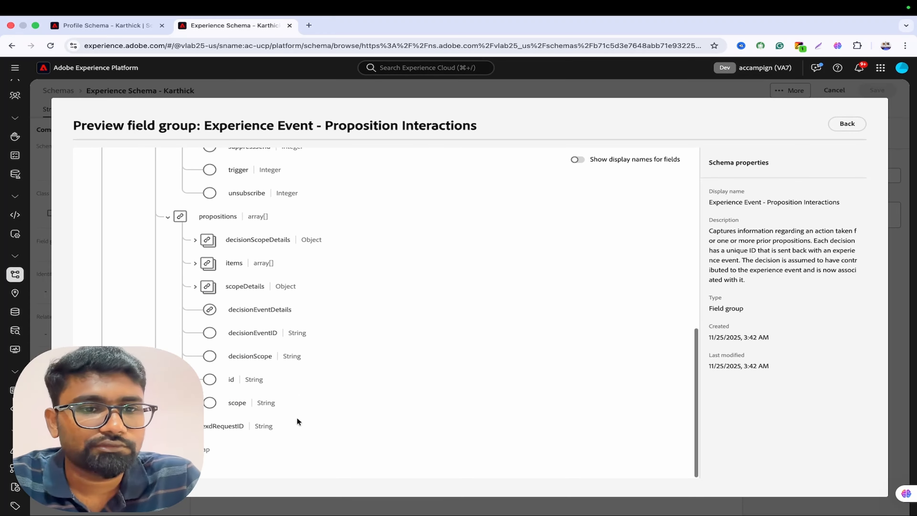
left_click(194, 263)
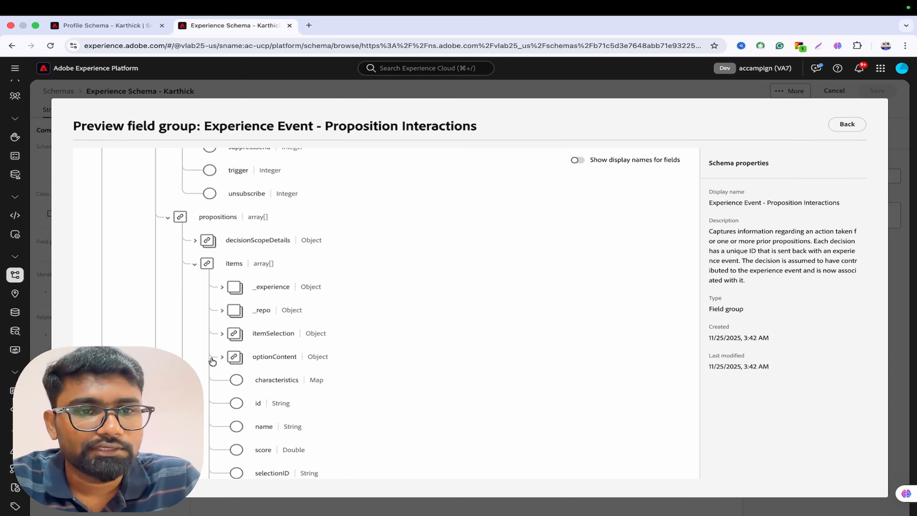
scroll(217, 343, "up", 5)
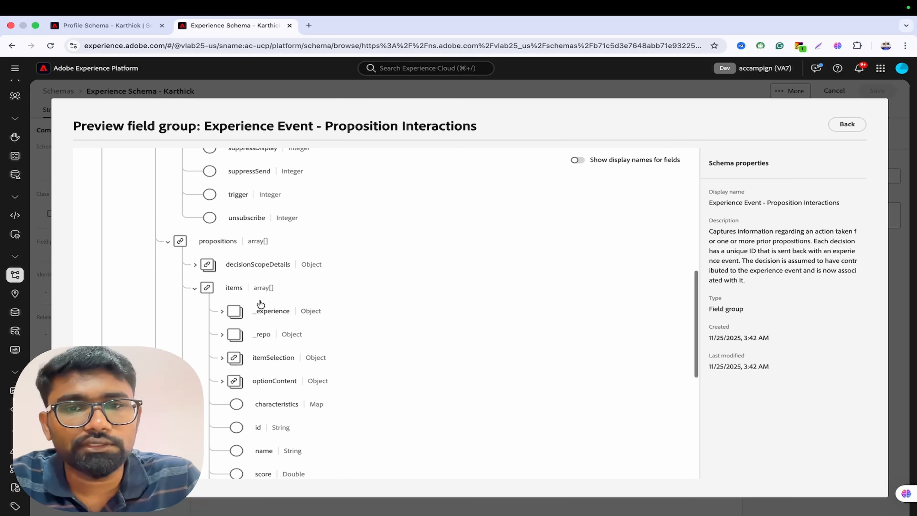
left_click(845, 124)
left_click(228, 266)
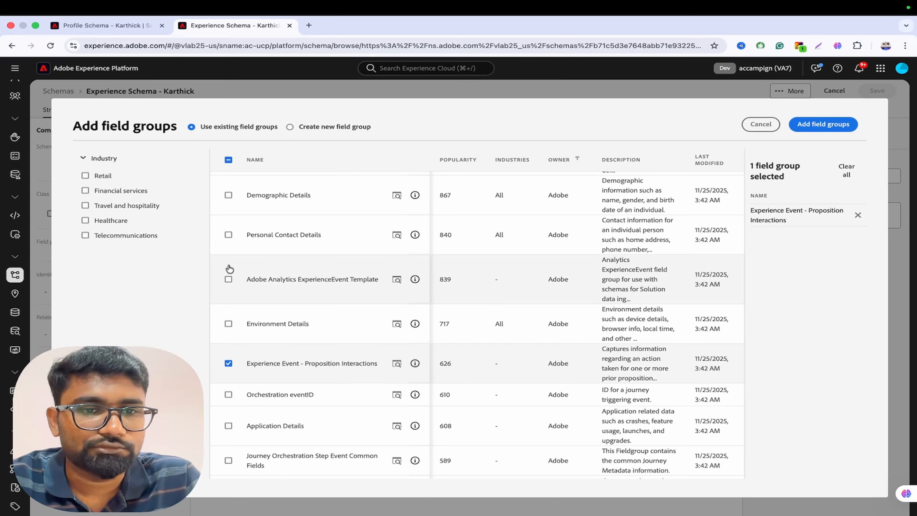
Preview the productListItems fields of the Commerce Details field group, select it too, and add both selected field groups to the schema.
scroll(348, 407, "down", 3)
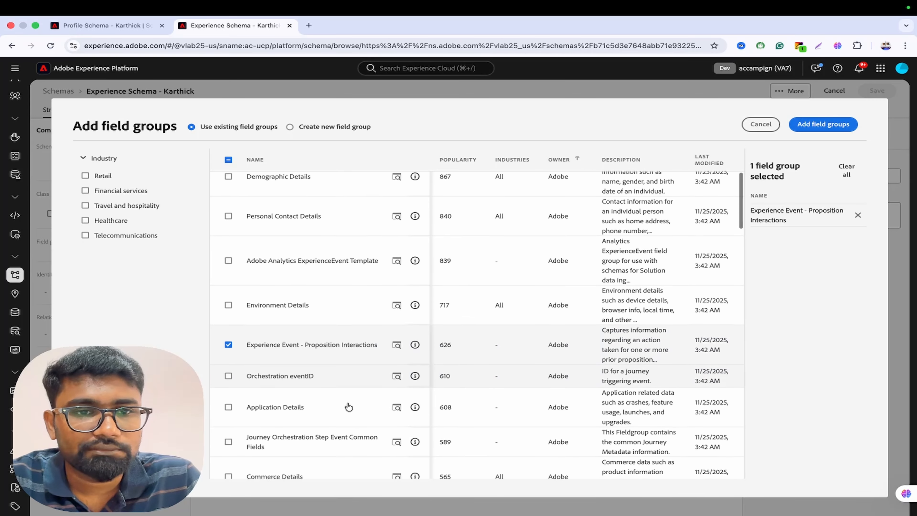
scroll(348, 407, "down", 3)
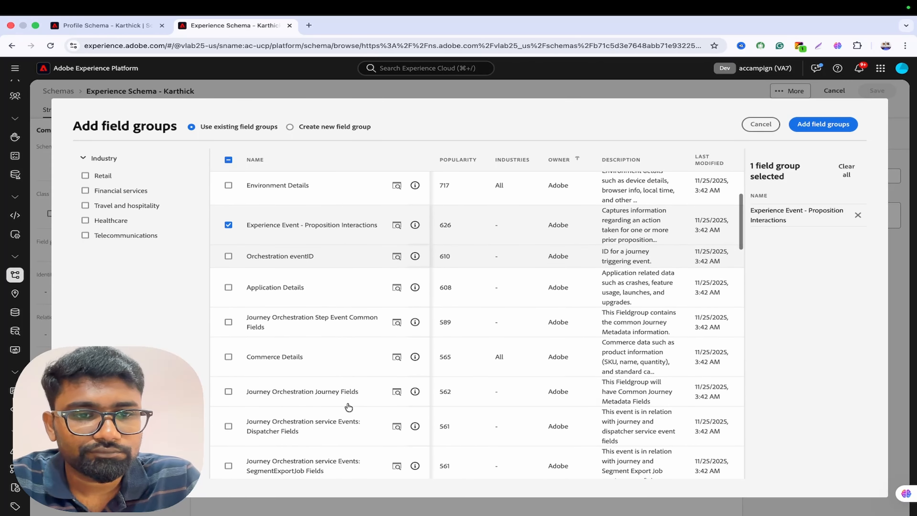
left_click(397, 322)
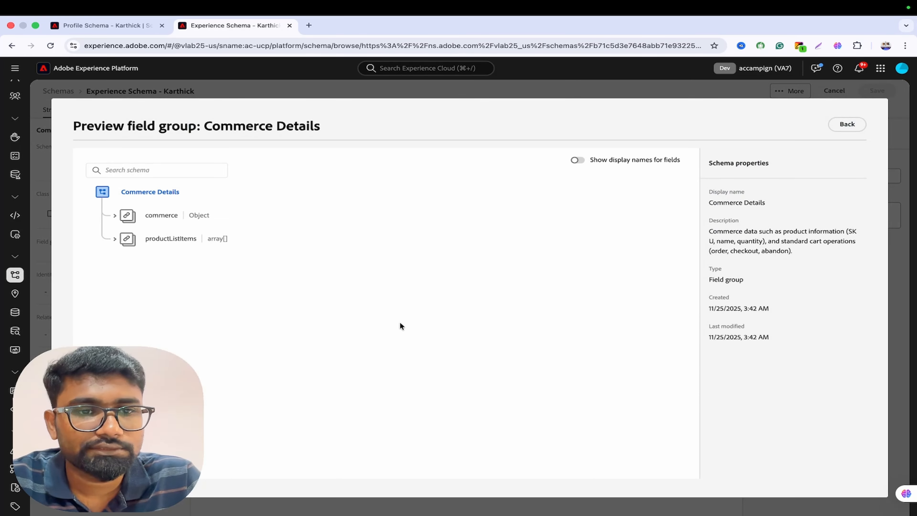
left_click(115, 239)
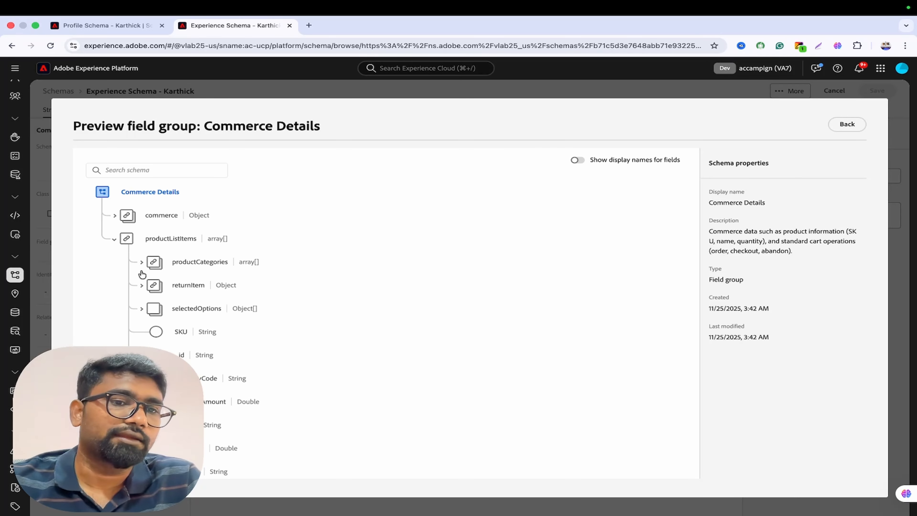
left_click(142, 287)
left_click(141, 286)
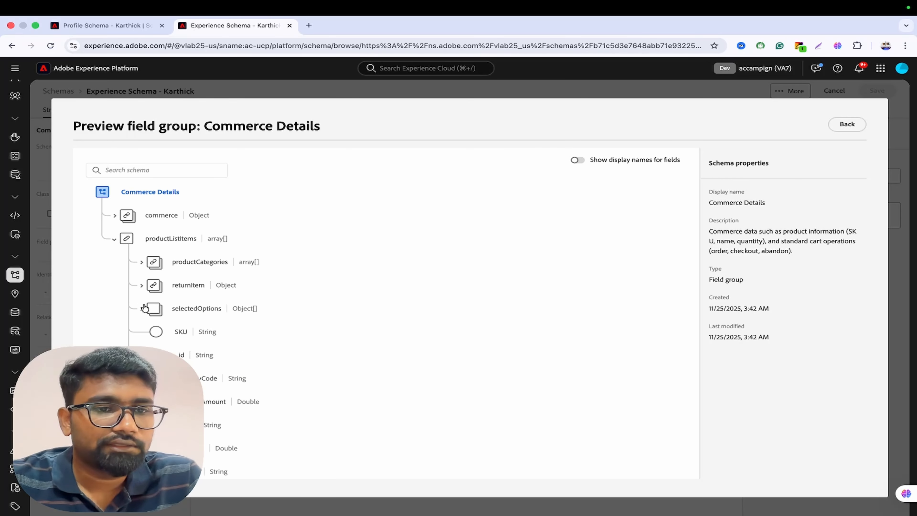
left_click(140, 309)
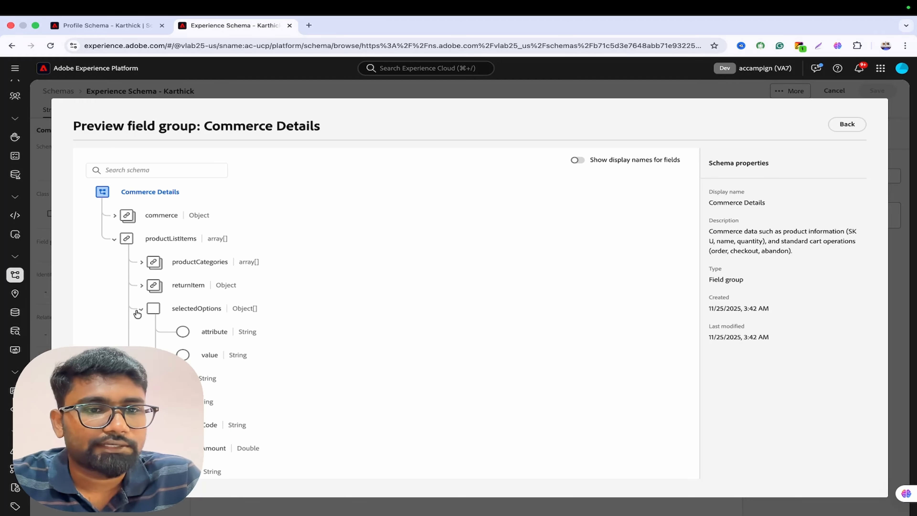
scroll(182, 334, "down", 4)
scroll(184, 330, "up", 4)
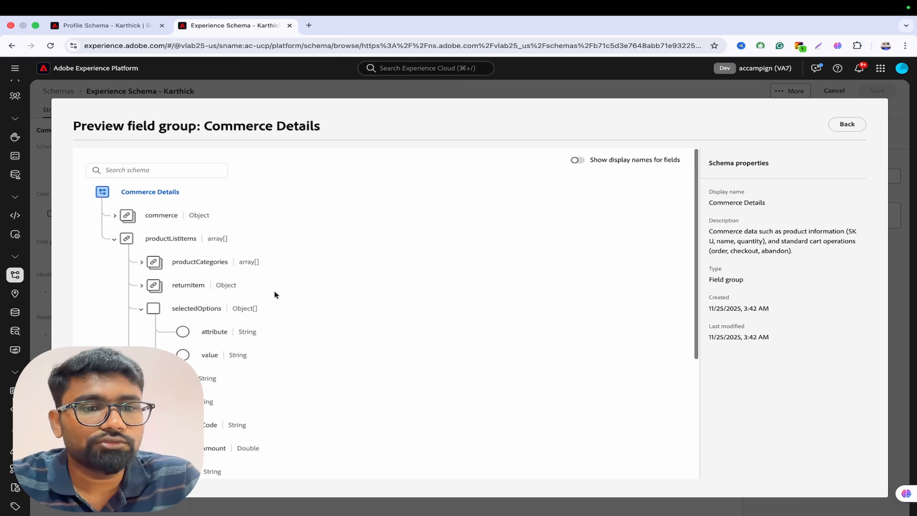
scroll(253, 357, "down", 5)
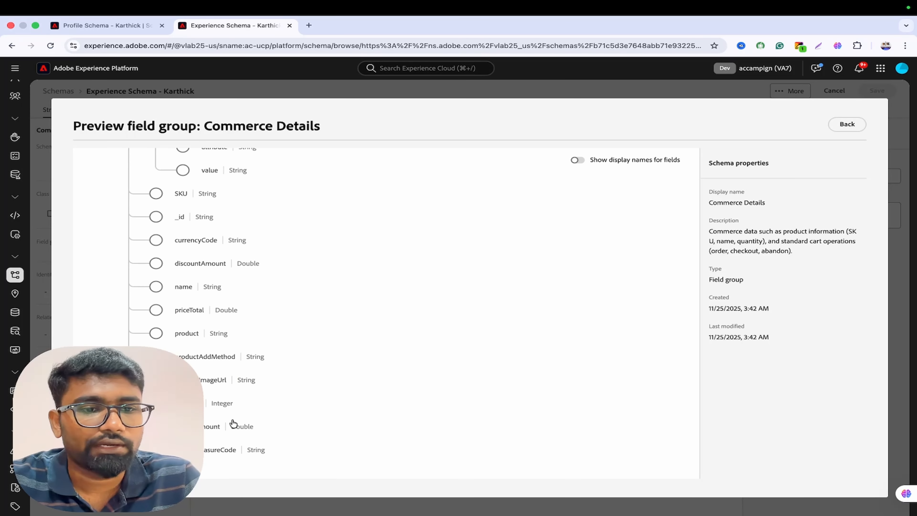
scroll(532, 283, "up", 5)
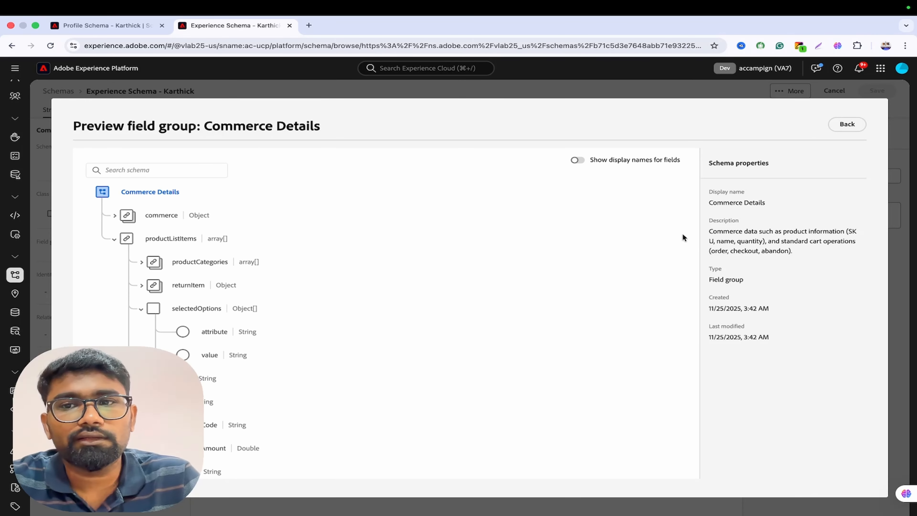
left_click(848, 124)
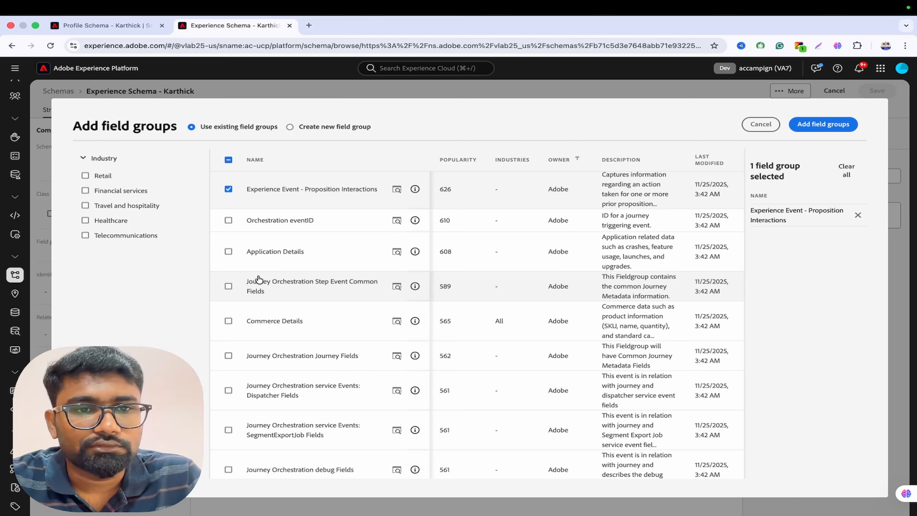
left_click(229, 321)
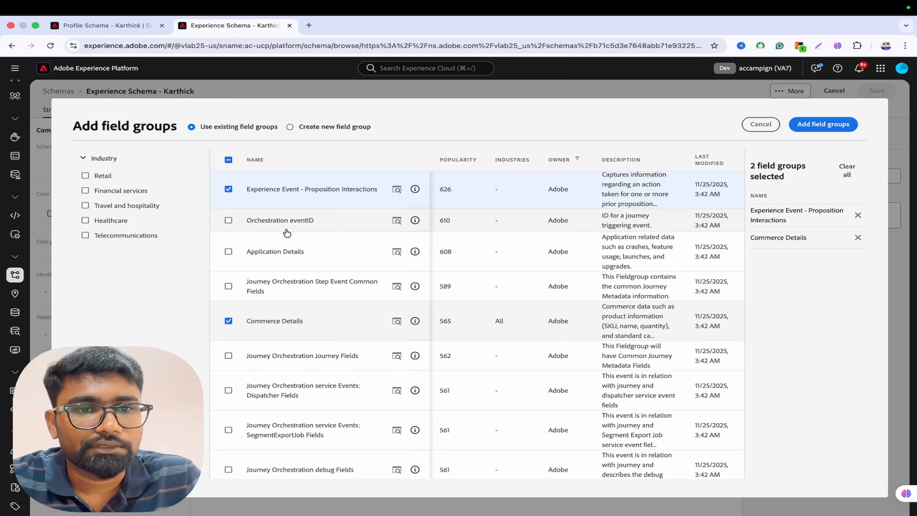
left_click(823, 125)
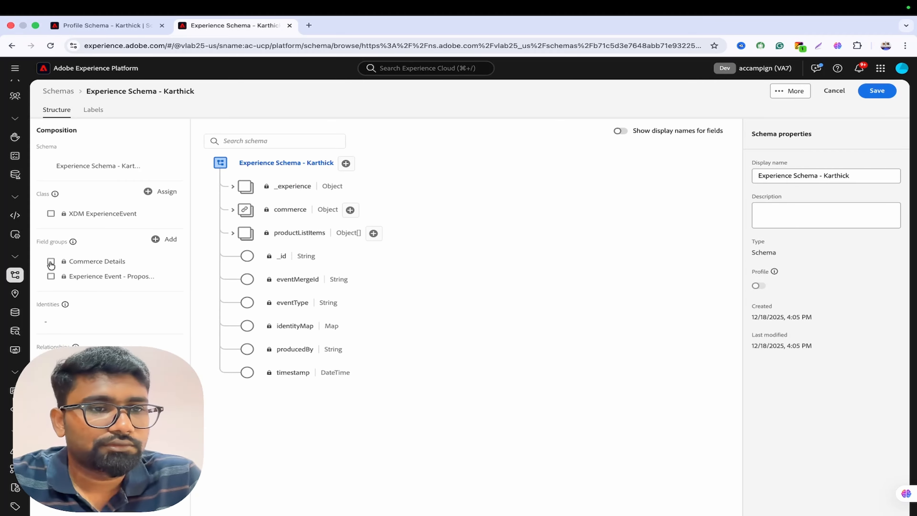
Show only the fields from Commerce Details and Experience Event - Proposition Interactions, and view the identityMap field's properties.
left_click(50, 262)
left_click(51, 276)
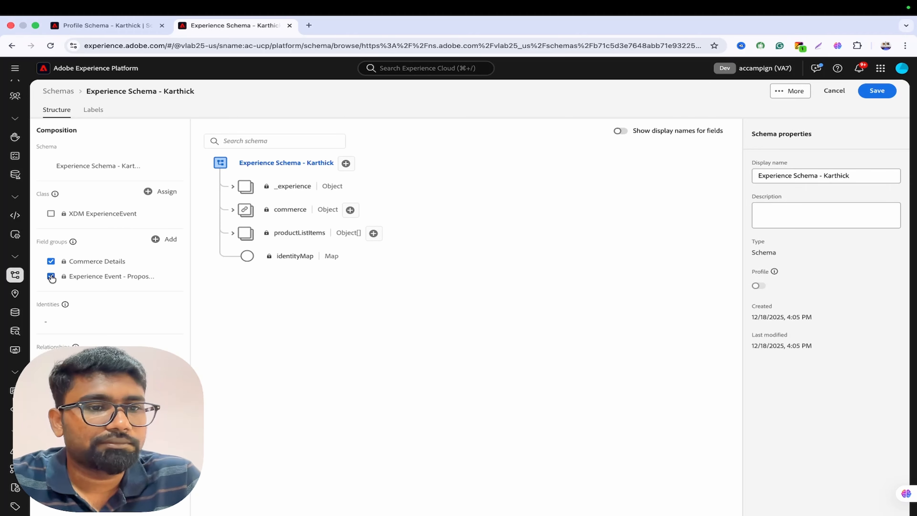
left_click(247, 258)
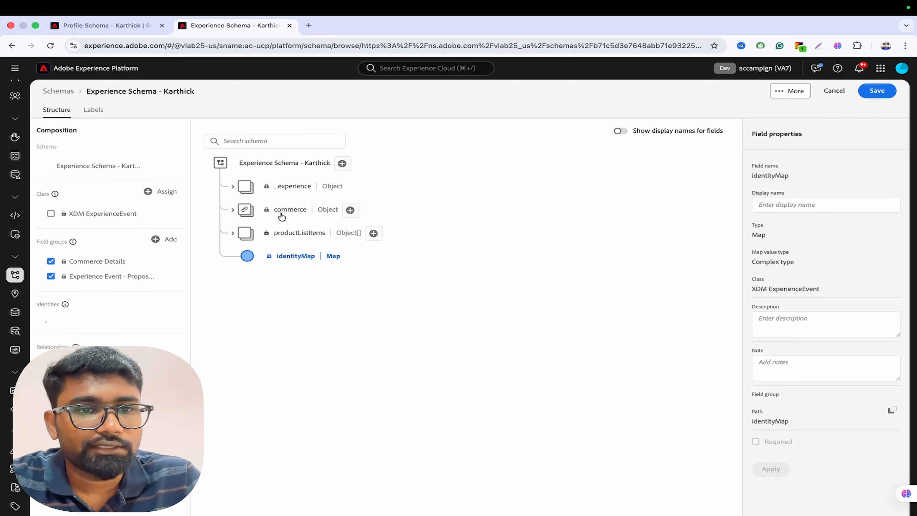
Examine the order object within commerce, including the fields nested under its payments and refunds.
left_click(232, 210)
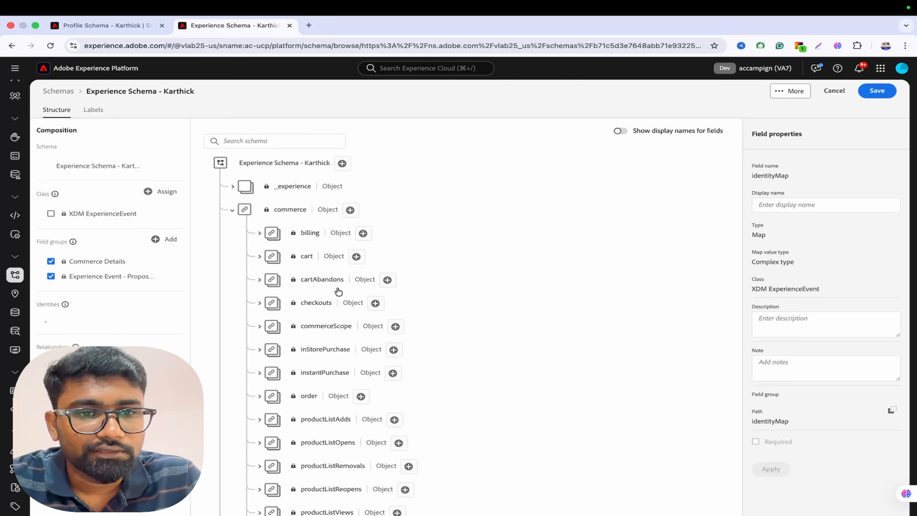
scroll(336, 300, "down", 3)
left_click(260, 300)
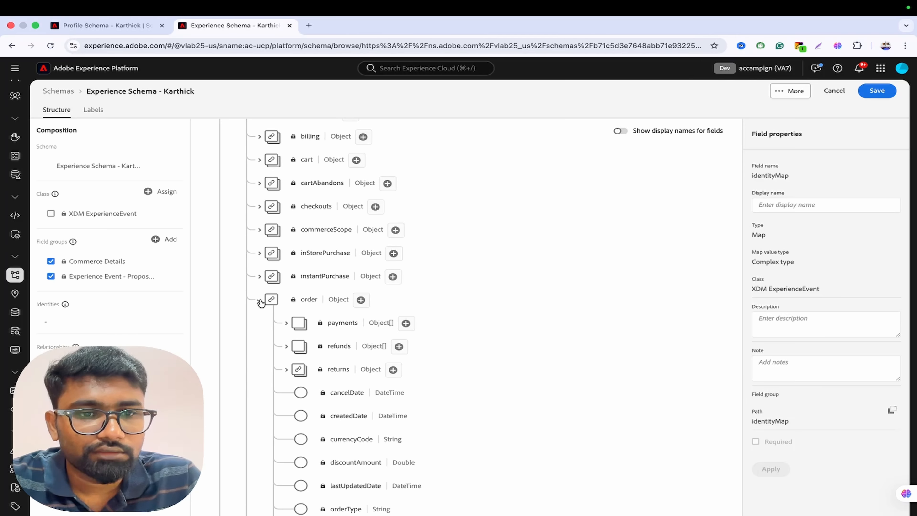
scroll(396, 338, "down", 5)
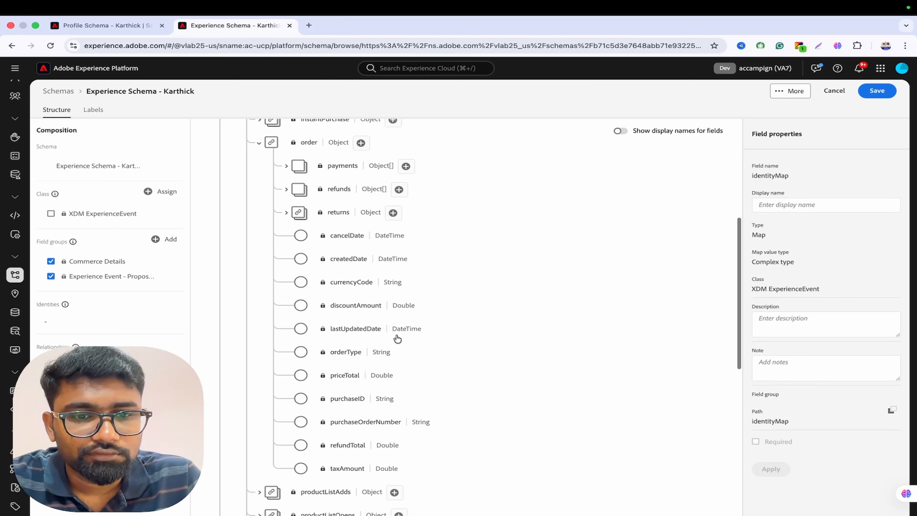
scroll(398, 339, "up", 3)
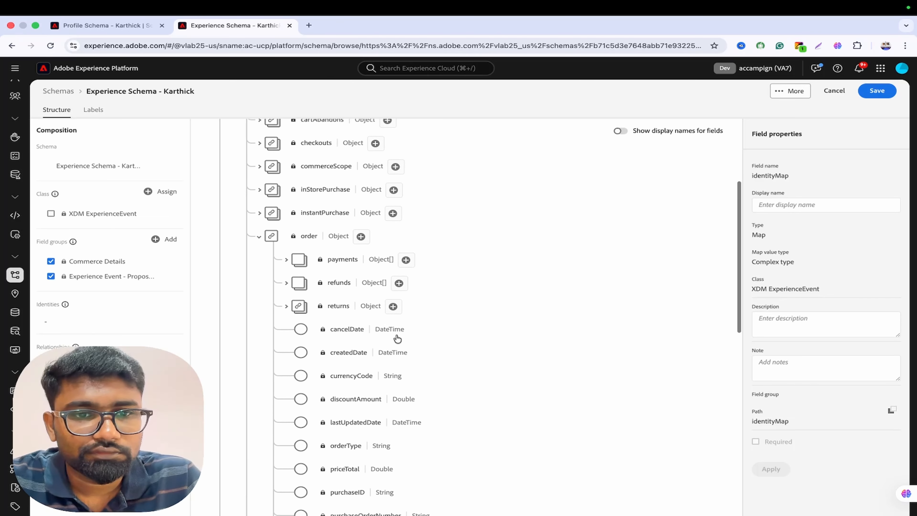
scroll(397, 338, "up", 1)
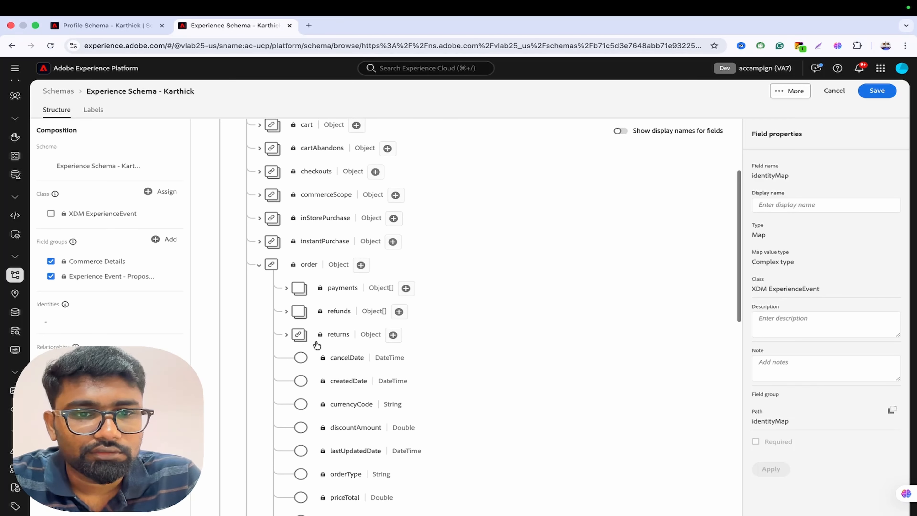
left_click(287, 290)
left_click(286, 406)
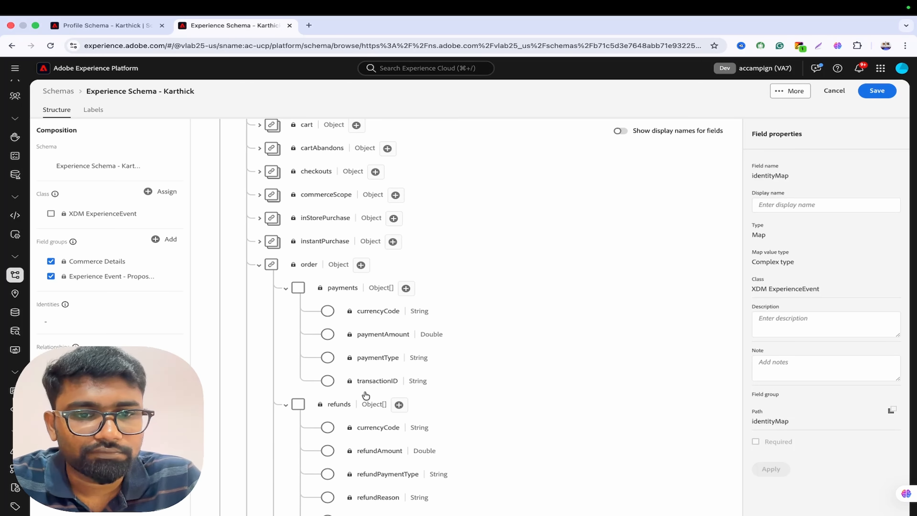
scroll(365, 396, "down", 6)
scroll(366, 396, "up", 1)
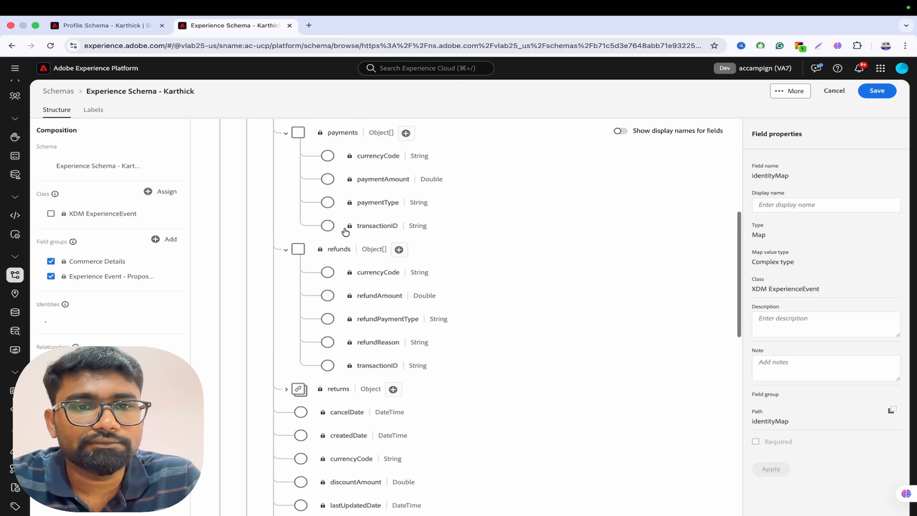
left_click(327, 225)
scroll(424, 253, "up", 3)
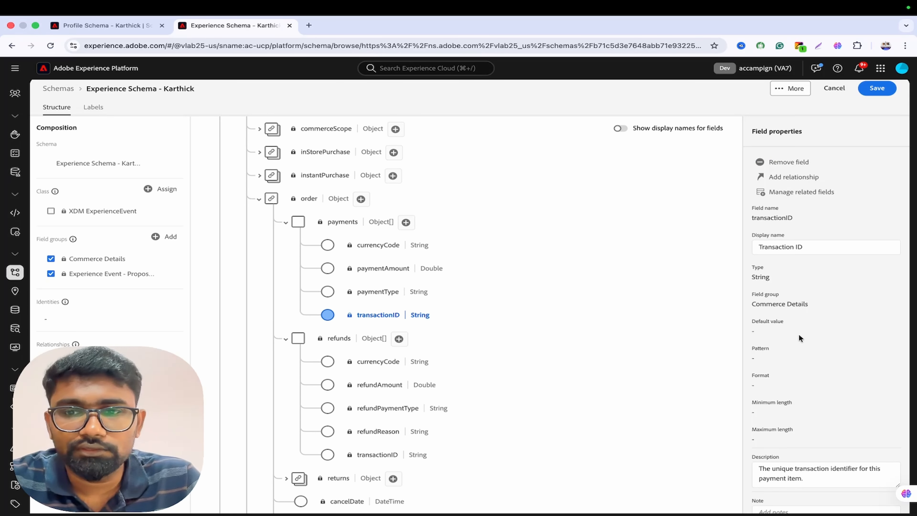
scroll(799, 335, "down", 5)
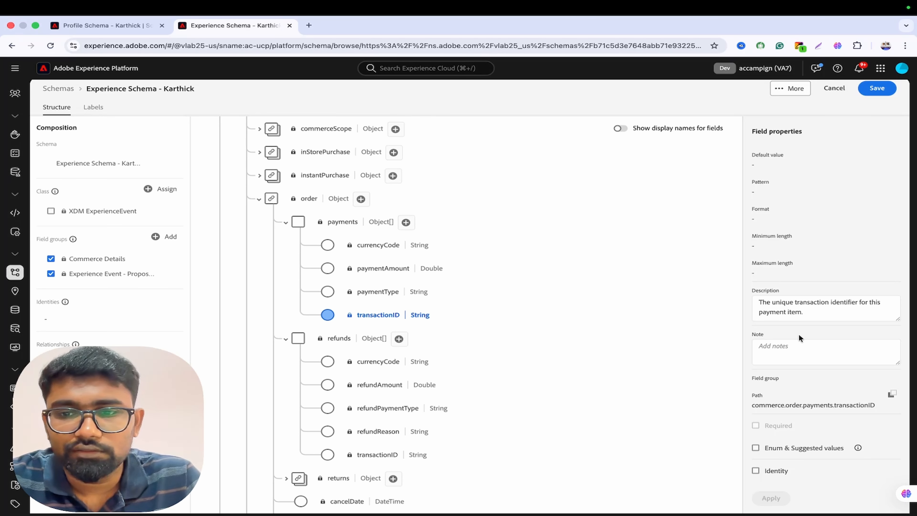
left_click(756, 471)
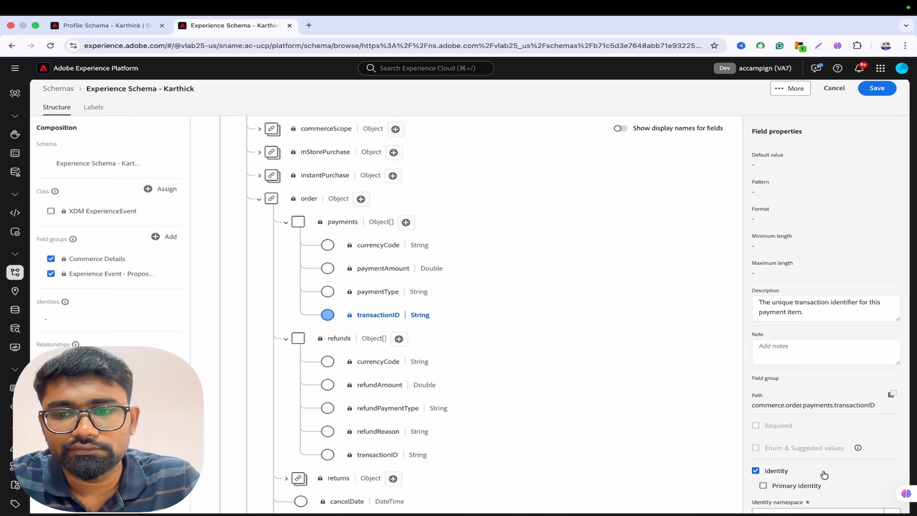
scroll(823, 473, "down", 2)
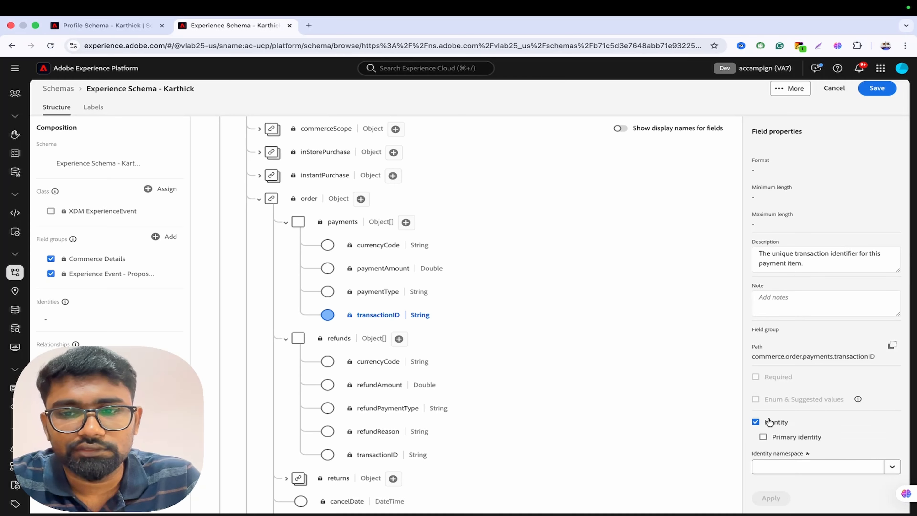
left_click(756, 422)
Mark the purchaseID field under commerce.order as an identity with the Windows AID namespace and apply the change.
scroll(553, 429, "down", 10)
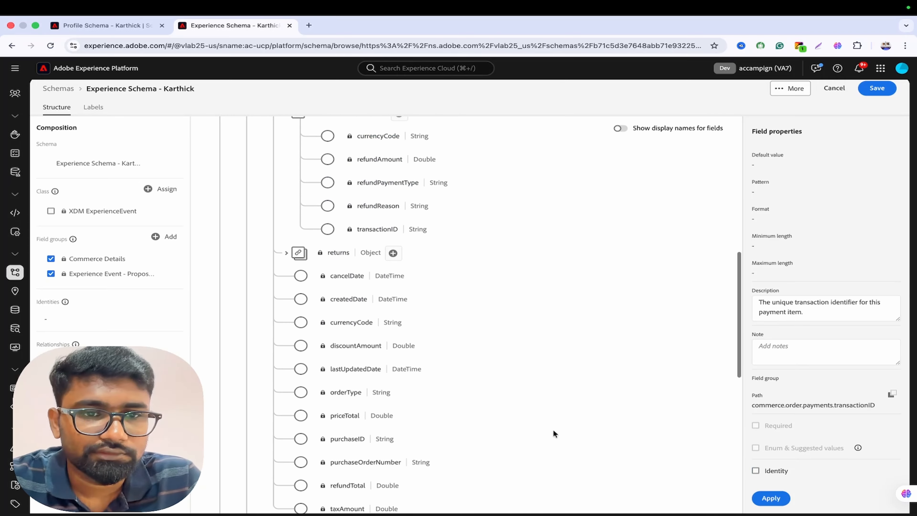
scroll(551, 399, "down", 8)
scroll(552, 398, "up", 2)
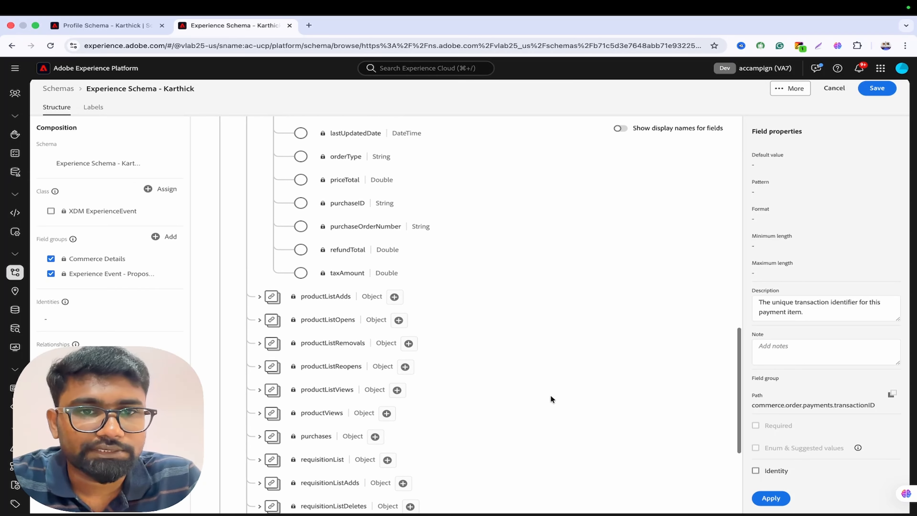
left_click(300, 216)
scroll(626, 268, "up", 4)
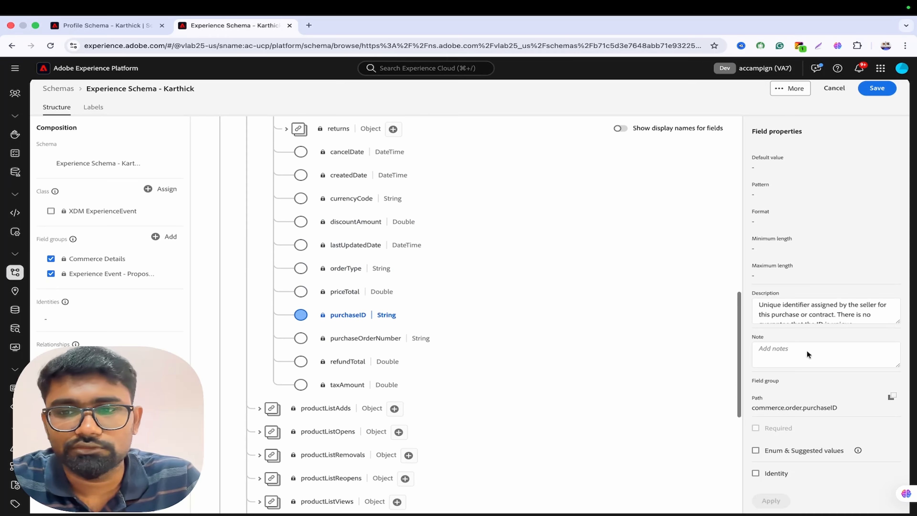
left_click(773, 473)
scroll(825, 452, "down", 1)
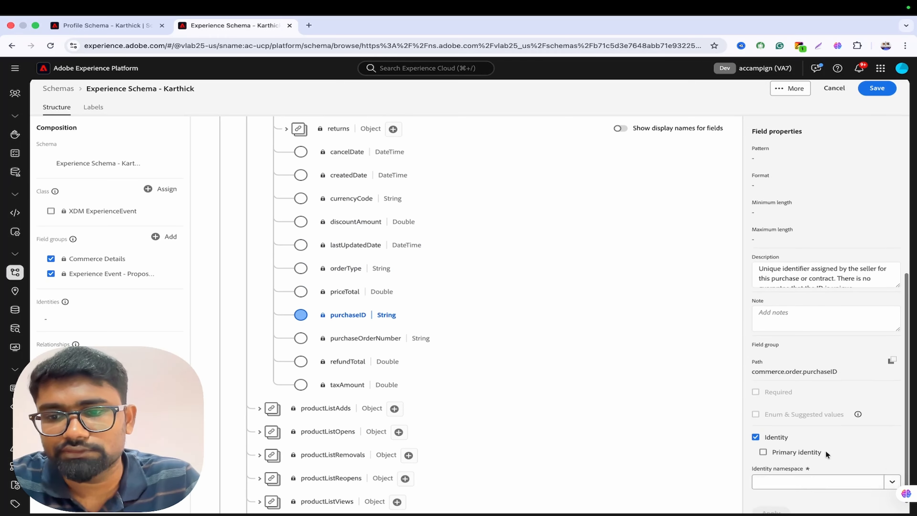
left_click(892, 466)
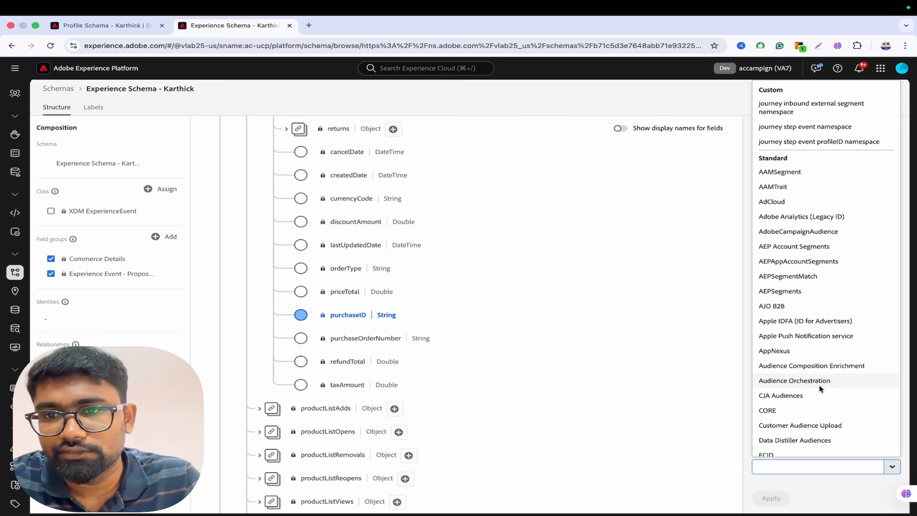
scroll(819, 385, "down", 4)
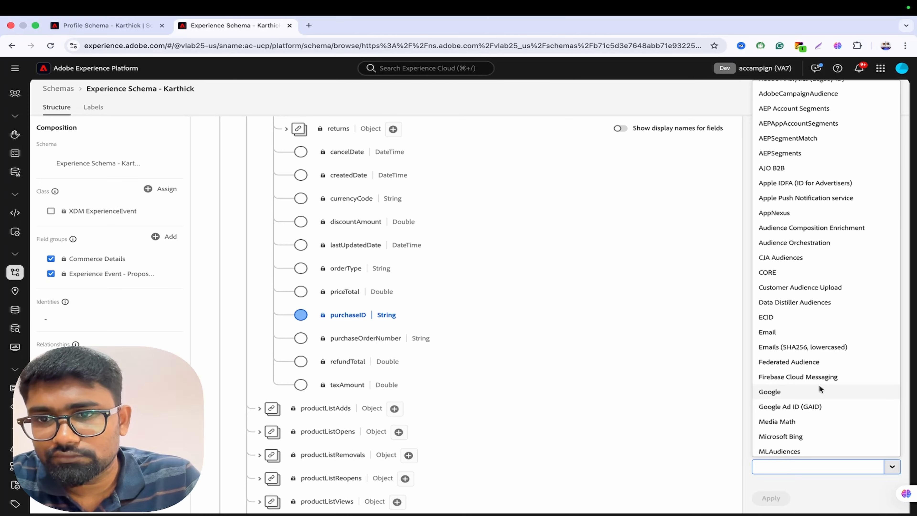
scroll(819, 385, "down", 4)
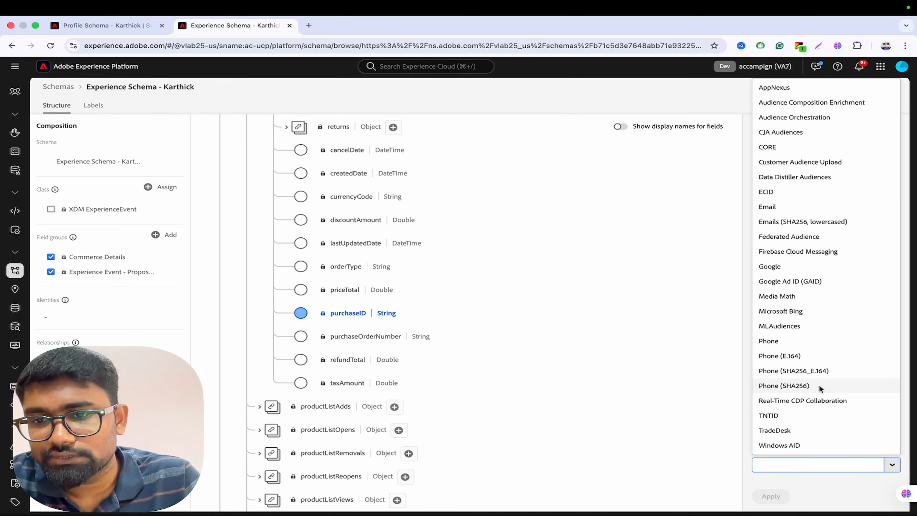
left_click(790, 449)
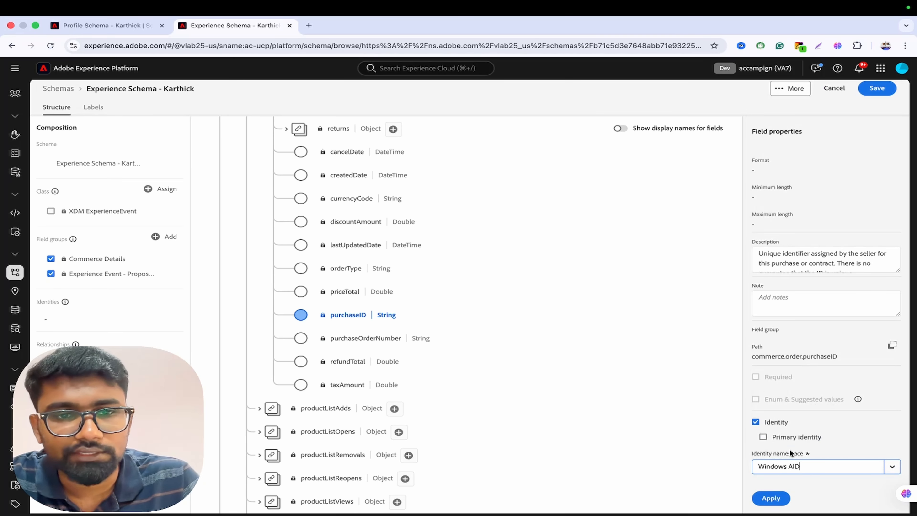
left_click(772, 499)
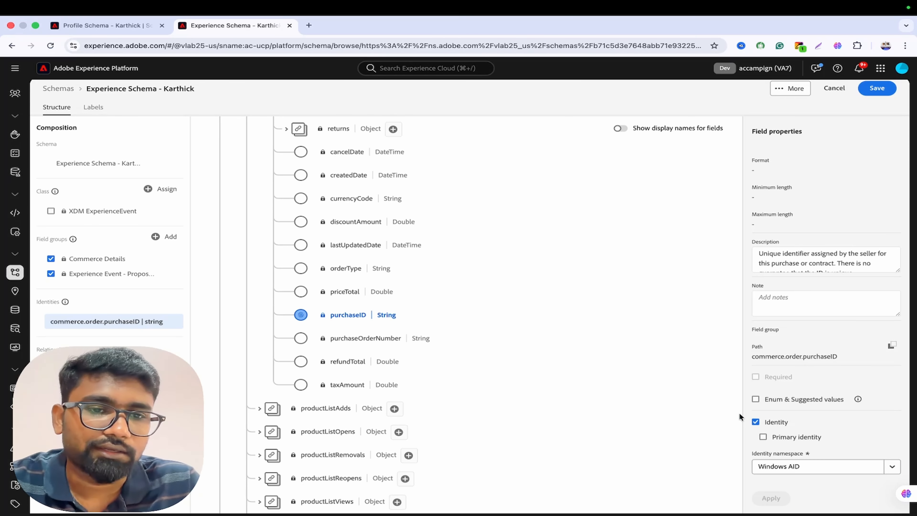
Search the schema's fields for "cloud".
scroll(426, 368, "up", 15)
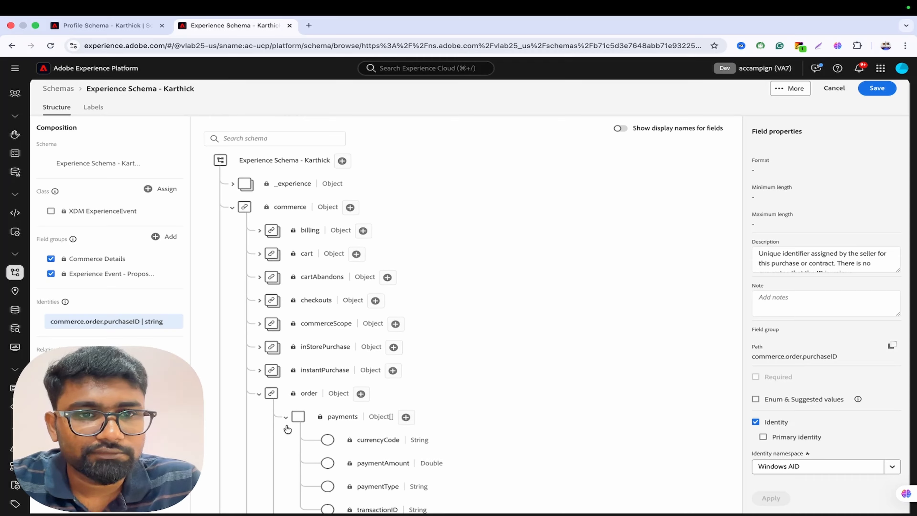
left_click(294, 140)
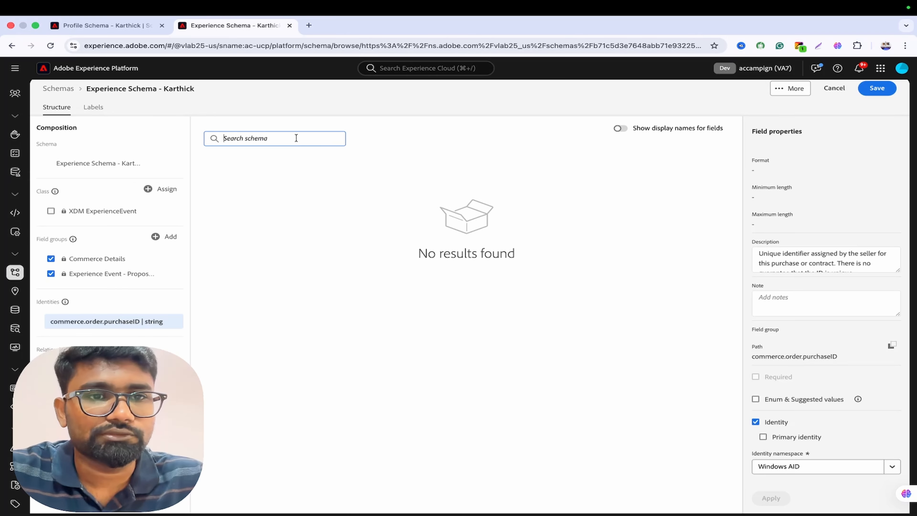
type("d")
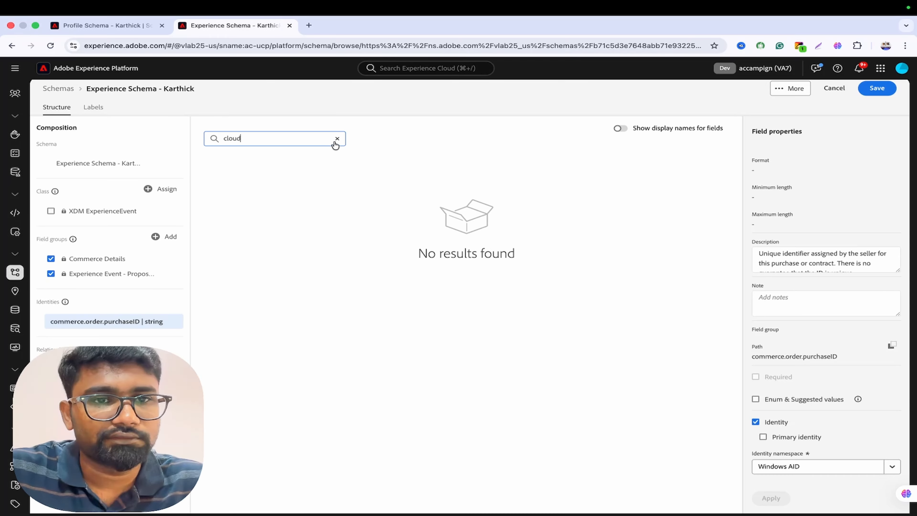
Add the existing Personal Contact Details field group to the schema.
left_click(162, 240)
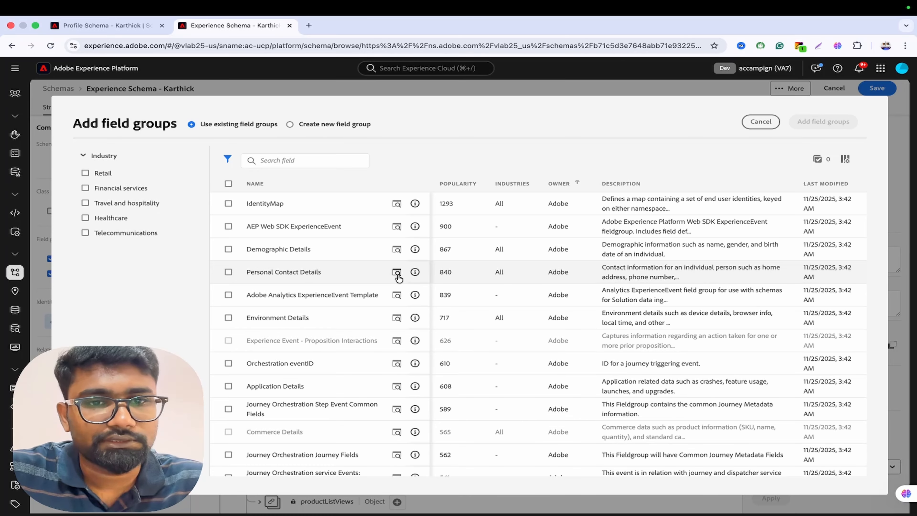
left_click(228, 272)
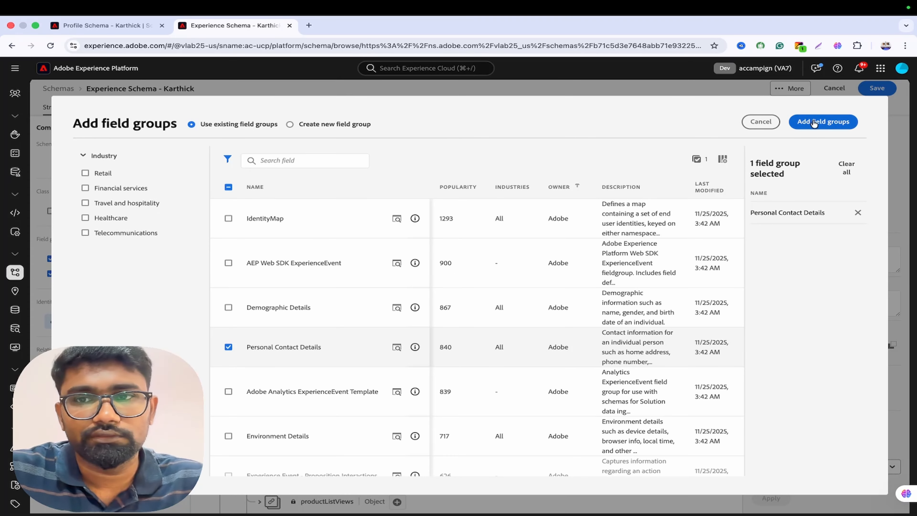
left_click(817, 121)
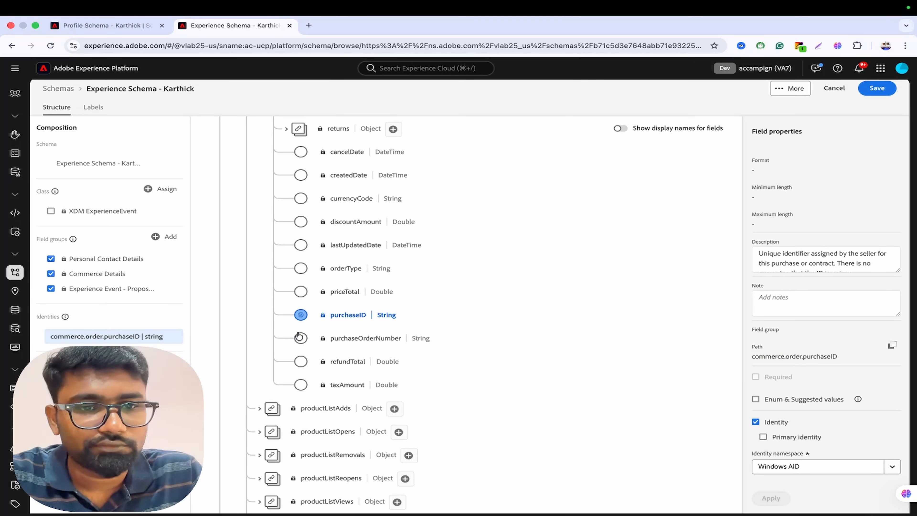
Collapse the order and commerce objects and highlight the fields that come from the Personal Contact Details field group.
scroll(298, 336, "up", 8)
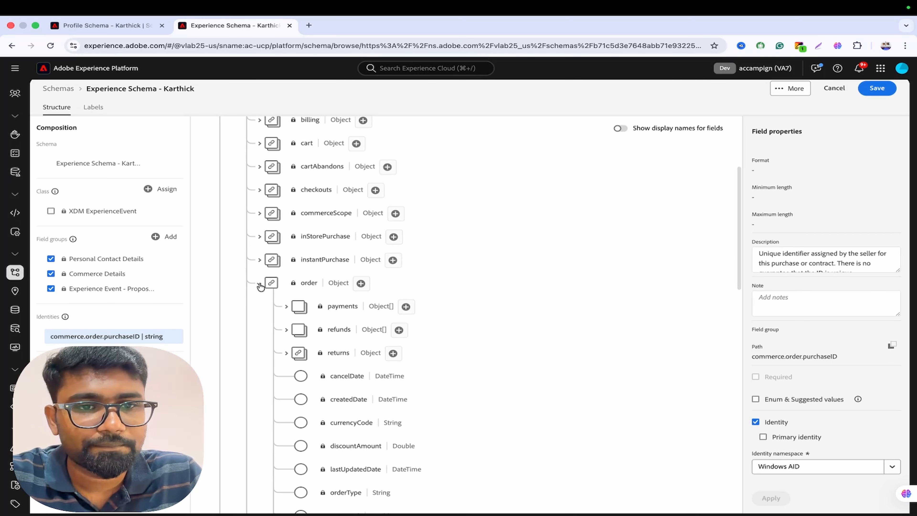
left_click(260, 284)
scroll(390, 284, "down", 2)
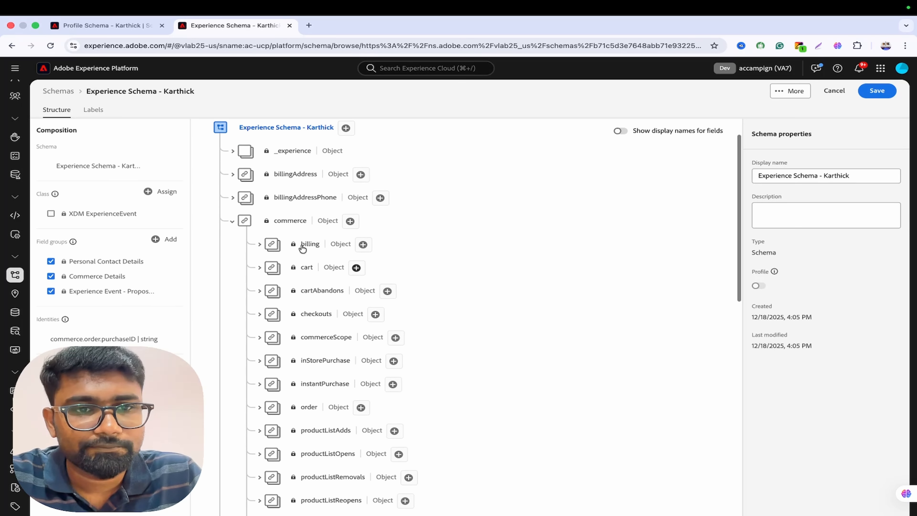
left_click(232, 223)
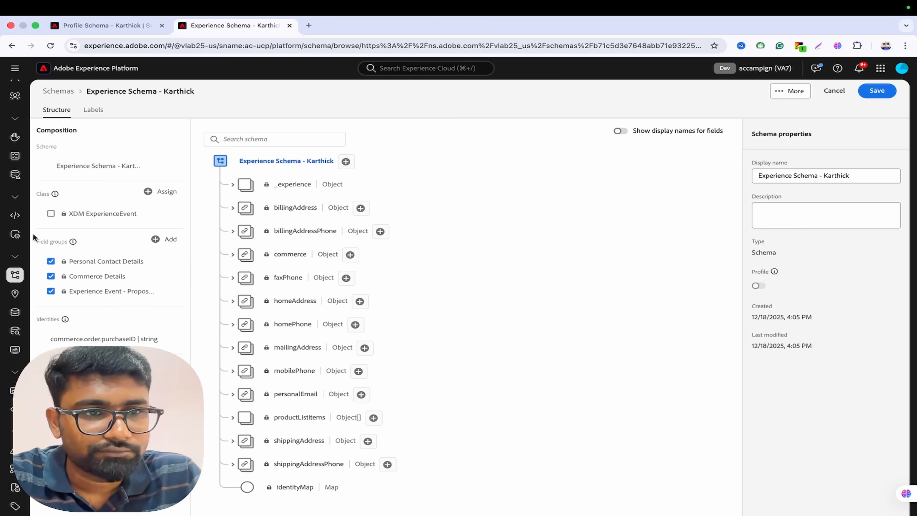
left_click(82, 265)
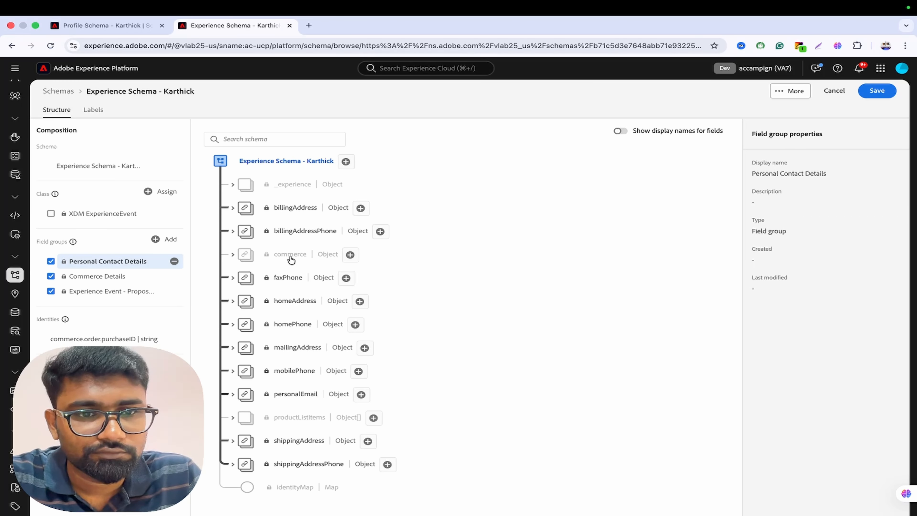
Mark the address field under personalEmail as the primary identity with the Email namespace and apply the change.
left_click(232, 394)
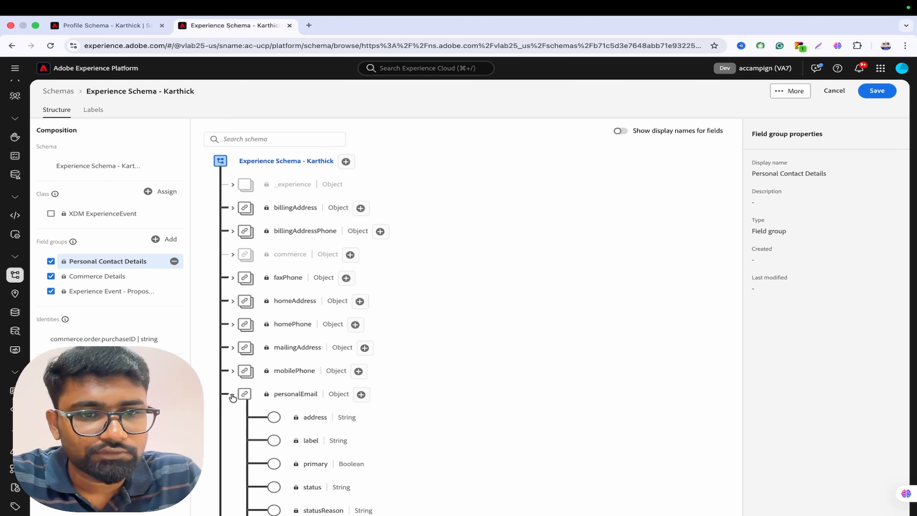
left_click(273, 417)
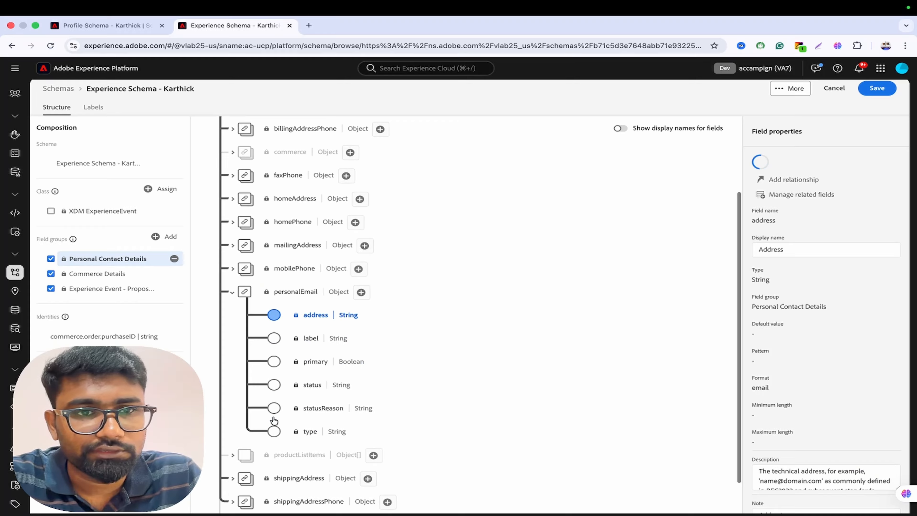
scroll(790, 432, "down", 5)
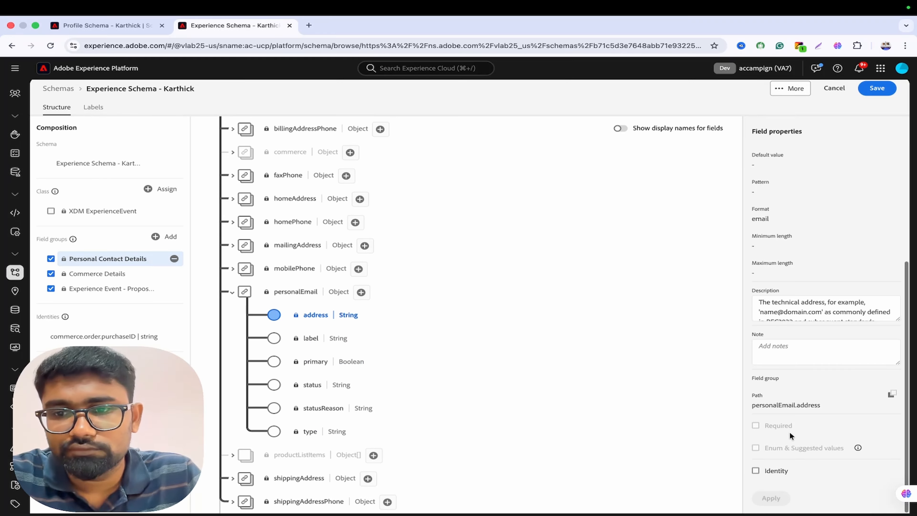
scroll(791, 433, "left", 5)
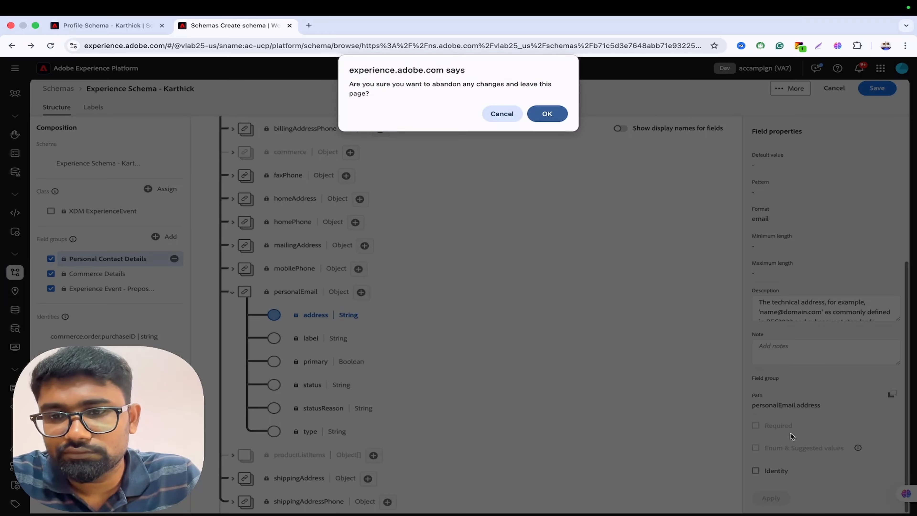
left_click(502, 113)
left_click(755, 471)
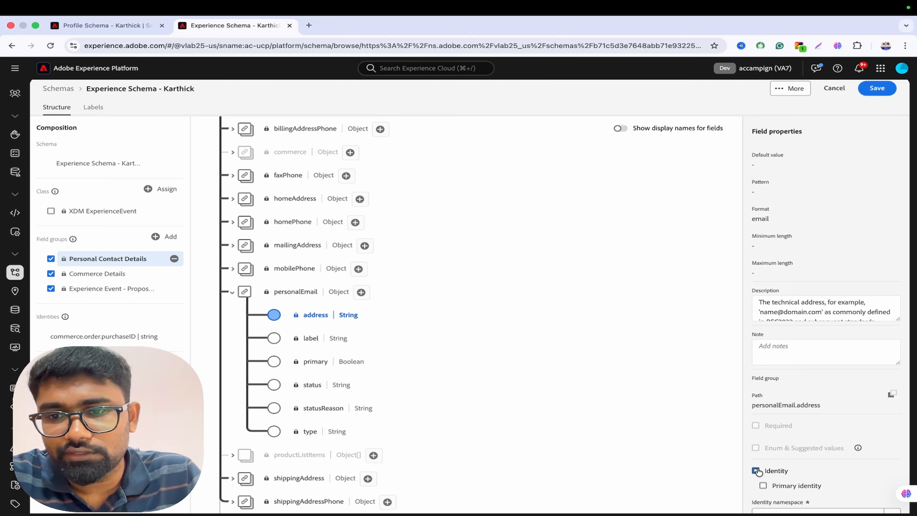
left_click(763, 486)
scroll(829, 459, "down", 3)
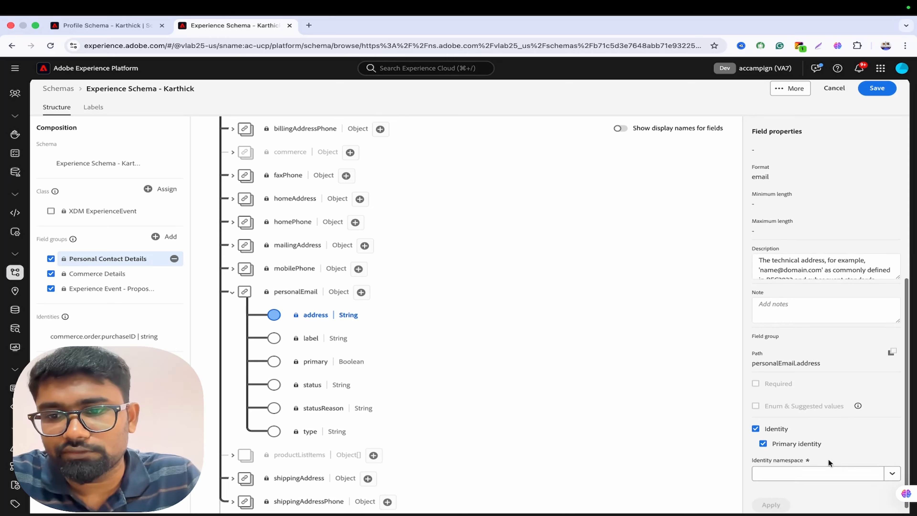
left_click(893, 467)
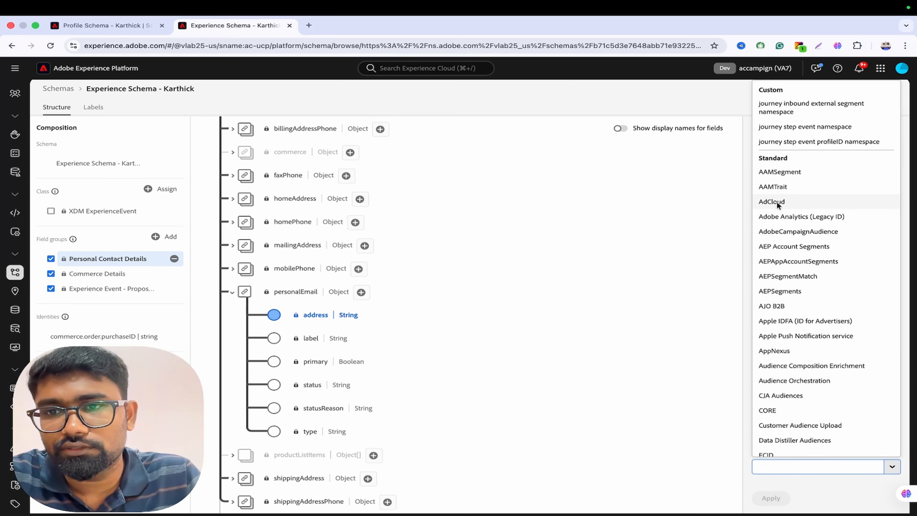
scroll(781, 346, "down", 1)
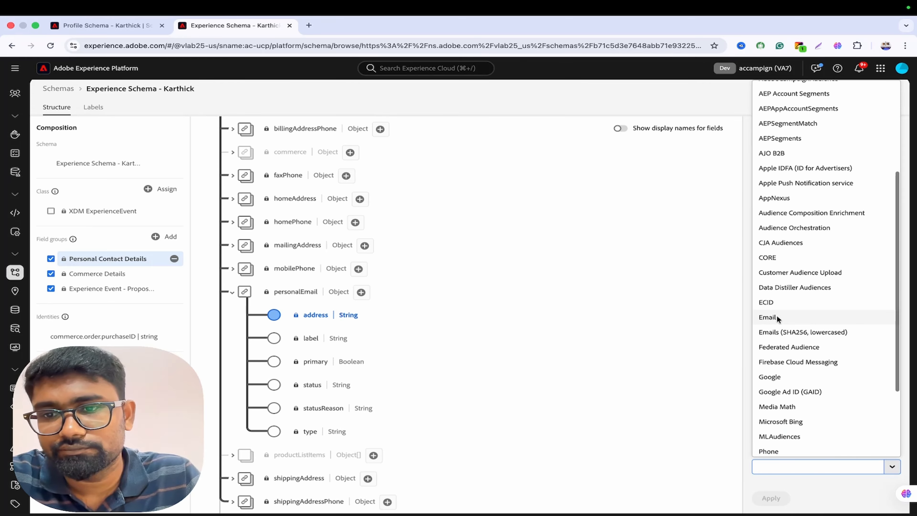
left_click(777, 317)
left_click(771, 497)
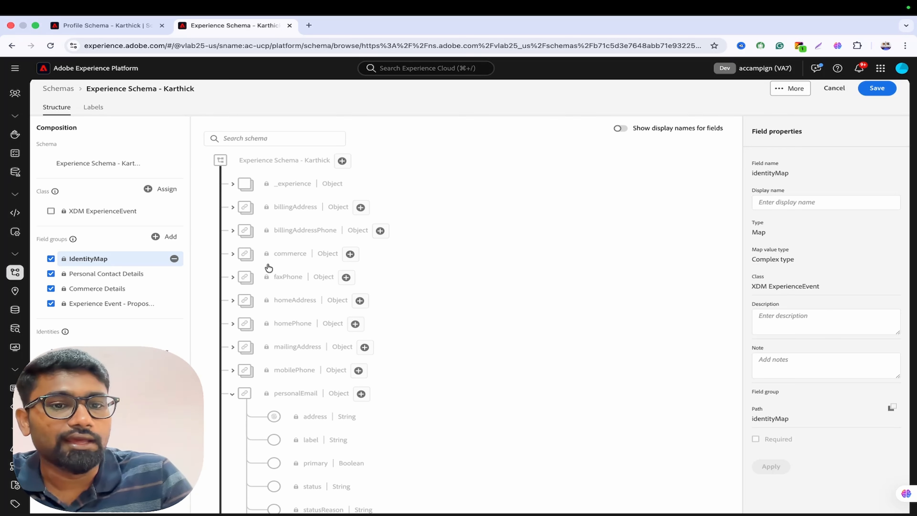
Examine the fields nested under the productListItems object in the schema structure.
scroll(319, 401, "down", 4)
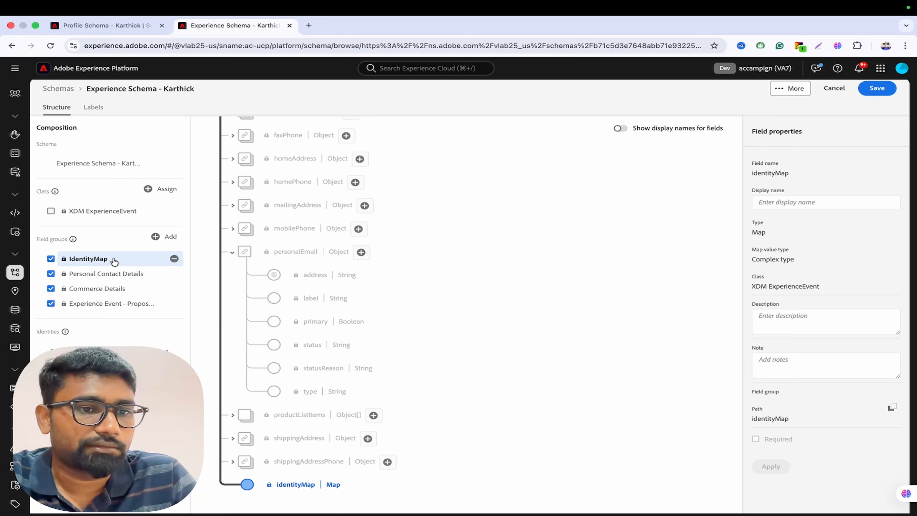
left_click(233, 417)
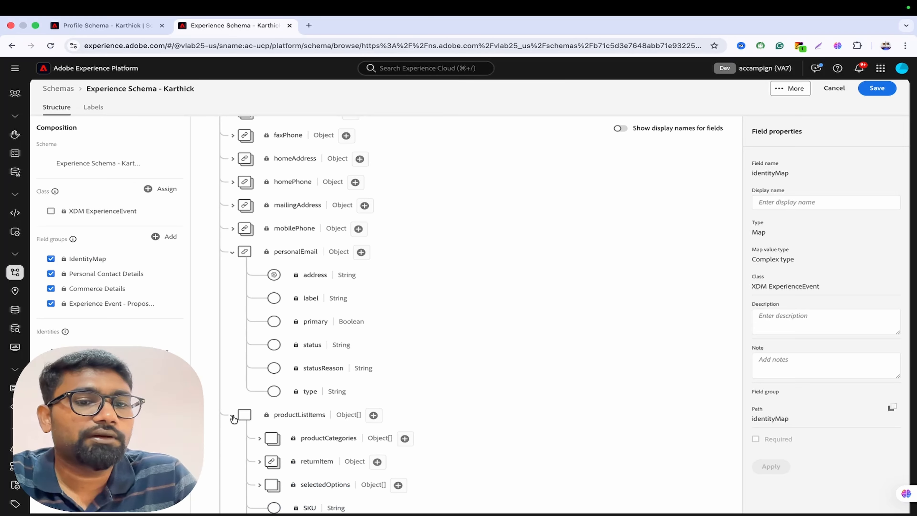
scroll(299, 434, "down", 10)
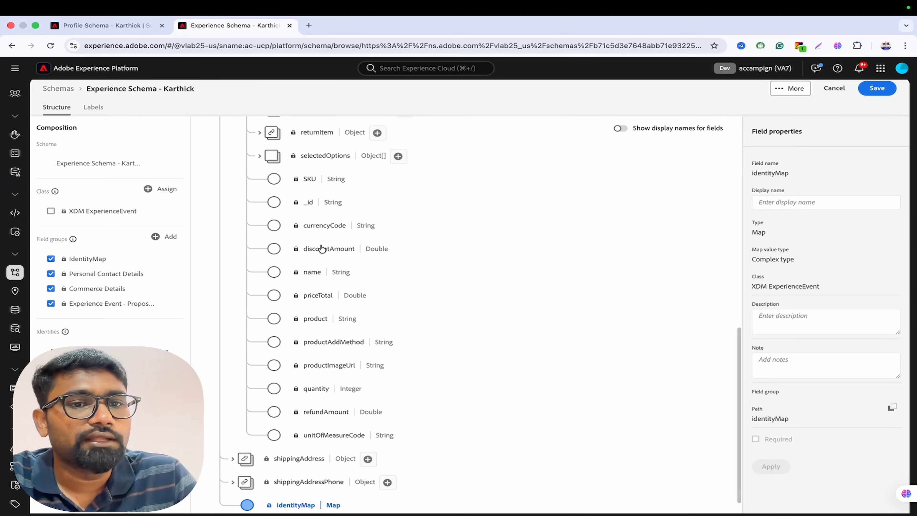
Turn on the Profile setting for the experience schema at its root and save the schema.
scroll(287, 317, "up", 5)
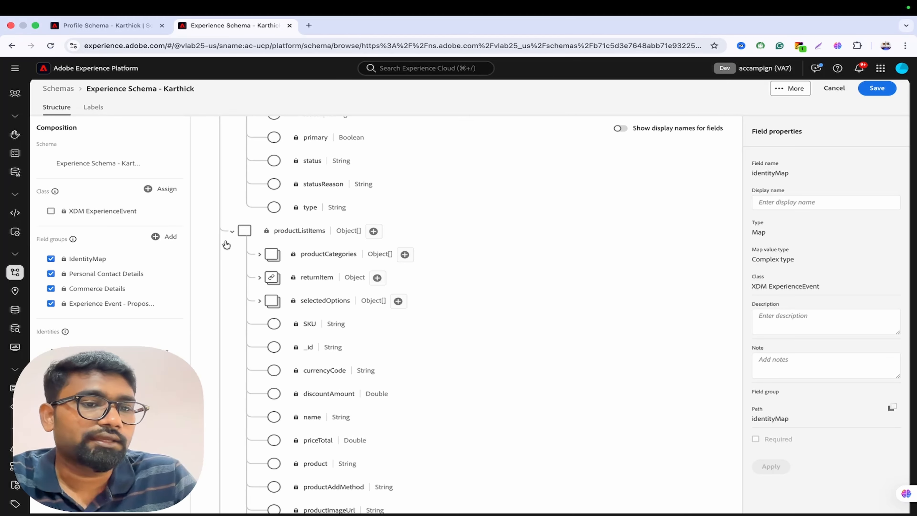
scroll(331, 284, "up", 8)
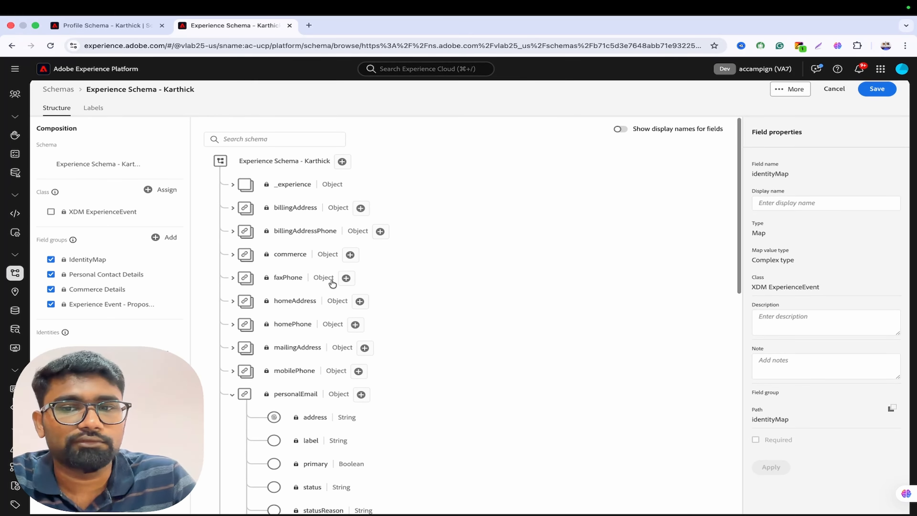
left_click(273, 161)
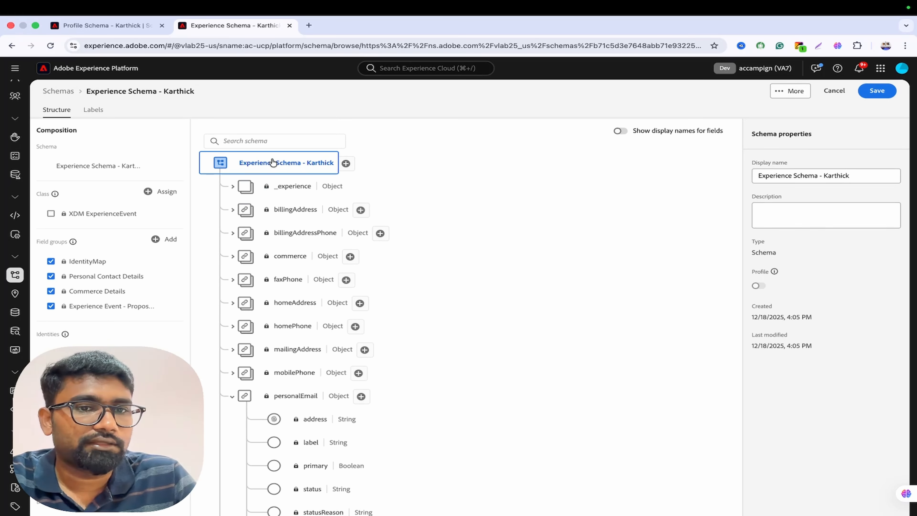
left_click(758, 286)
left_click(620, 319)
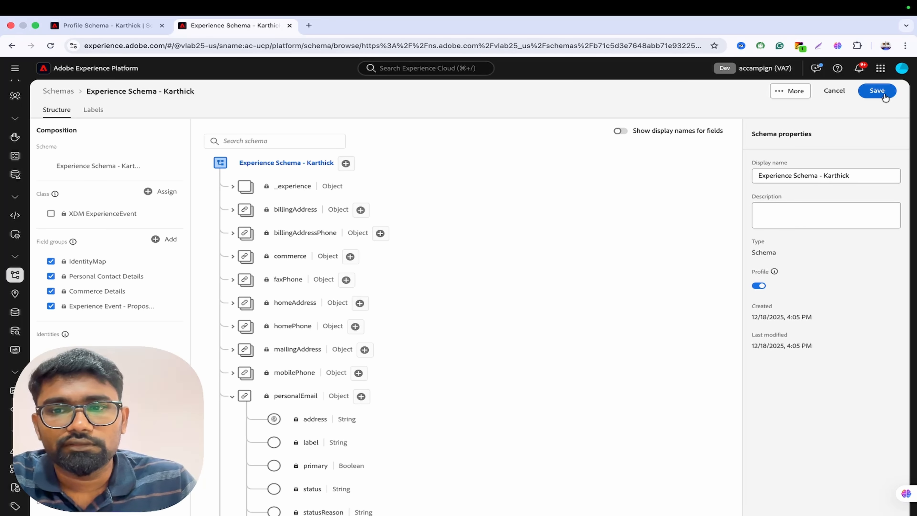
left_click(884, 95)
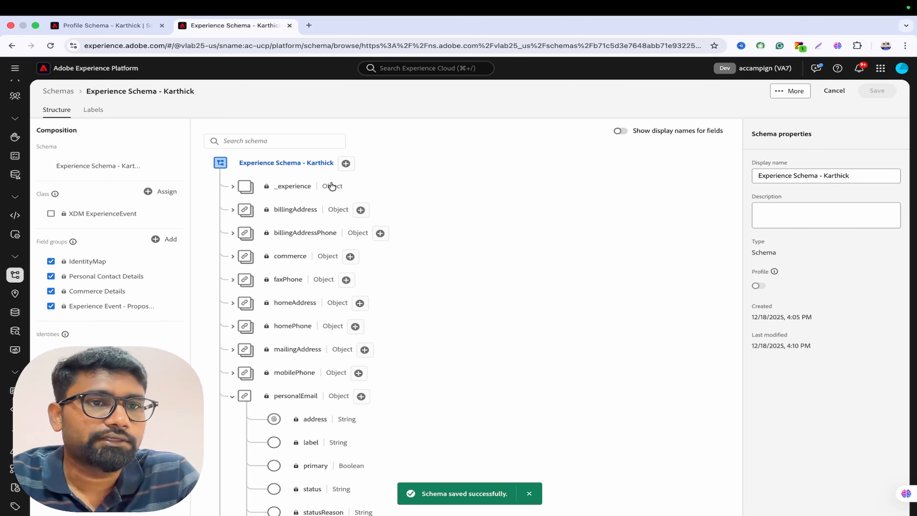
Open the profile schema in the second browser tab and show the schema list in the first one.
left_click(100, 27)
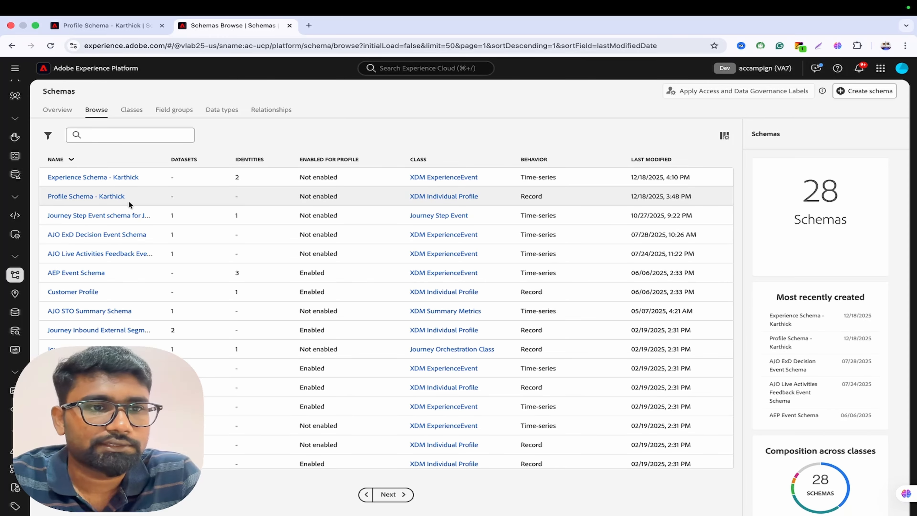
left_click(95, 197)
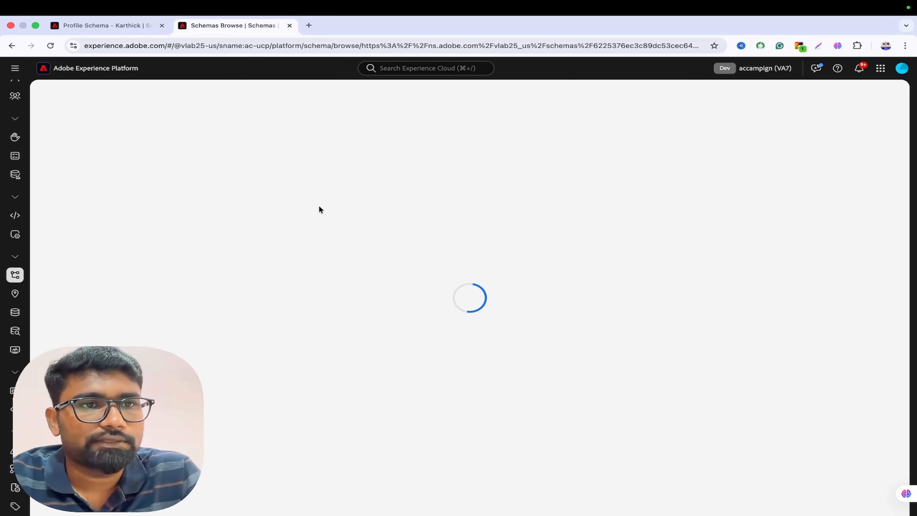
left_click(123, 27)
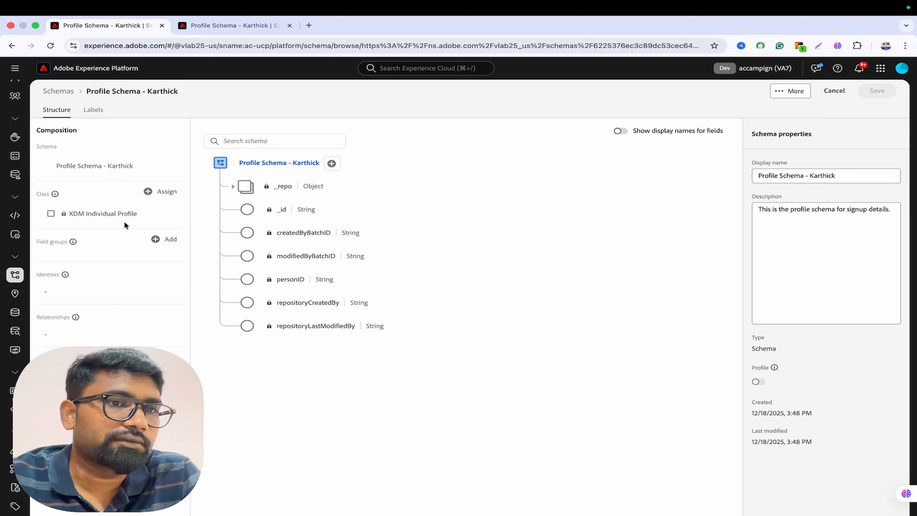
left_click(59, 91)
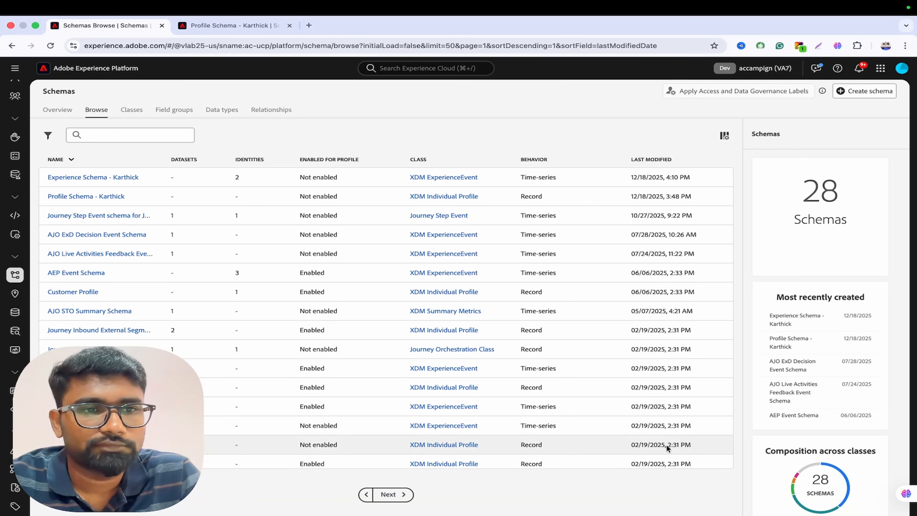
left_click(672, 447)
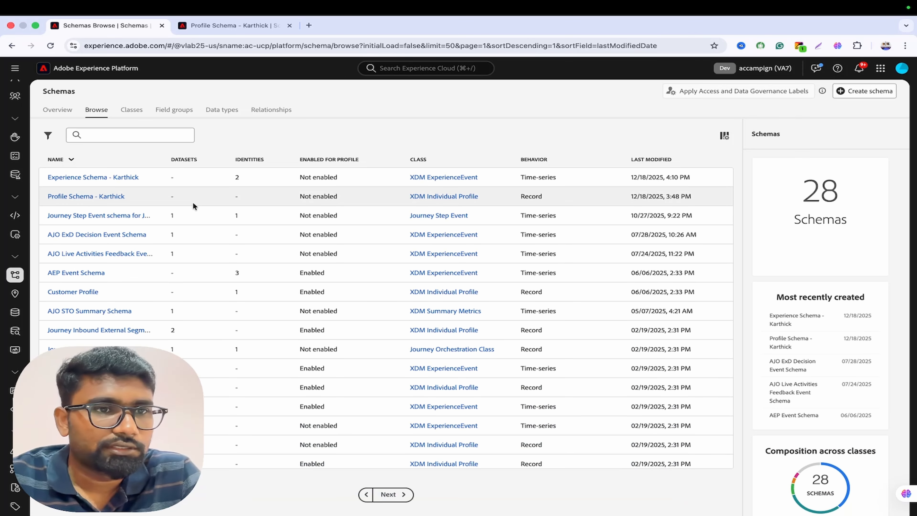
Open the dataset list with the full navigation labels shown, checking the profile schema in the other tab.
left_click(15, 312)
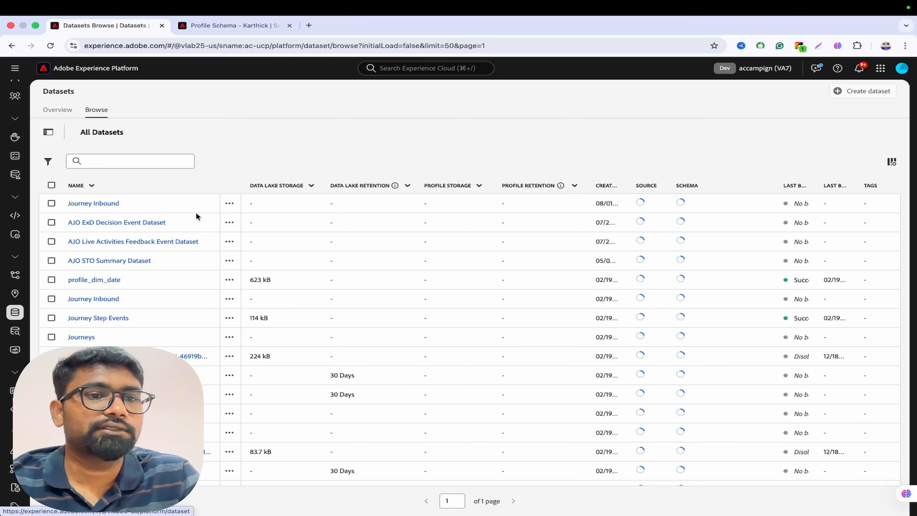
left_click(224, 24)
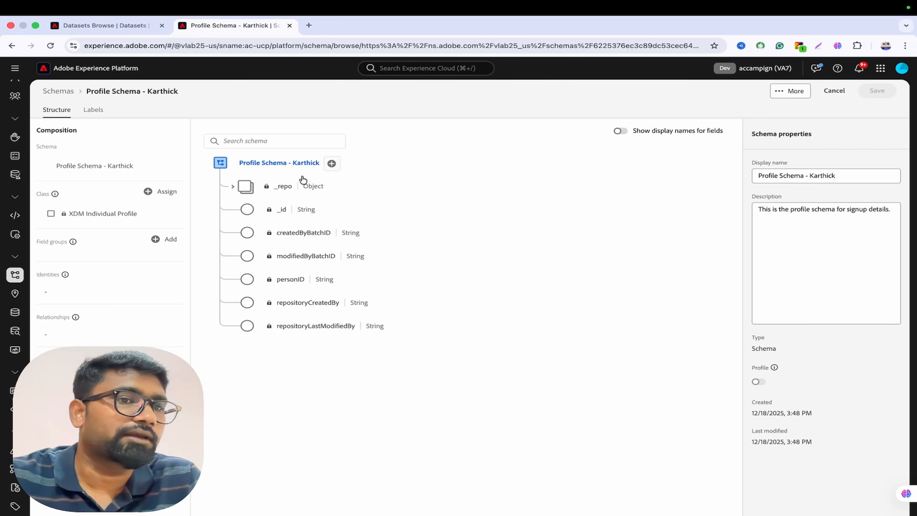
left_click(132, 24)
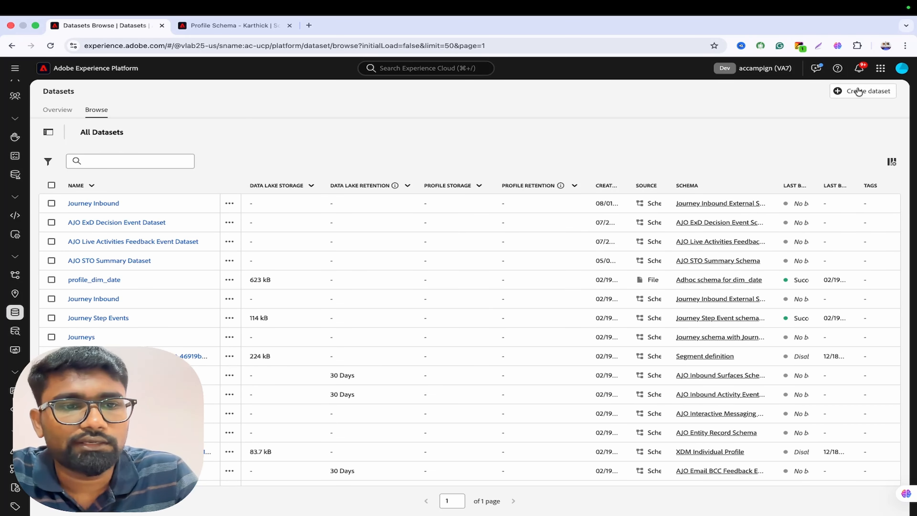
left_click(15, 69)
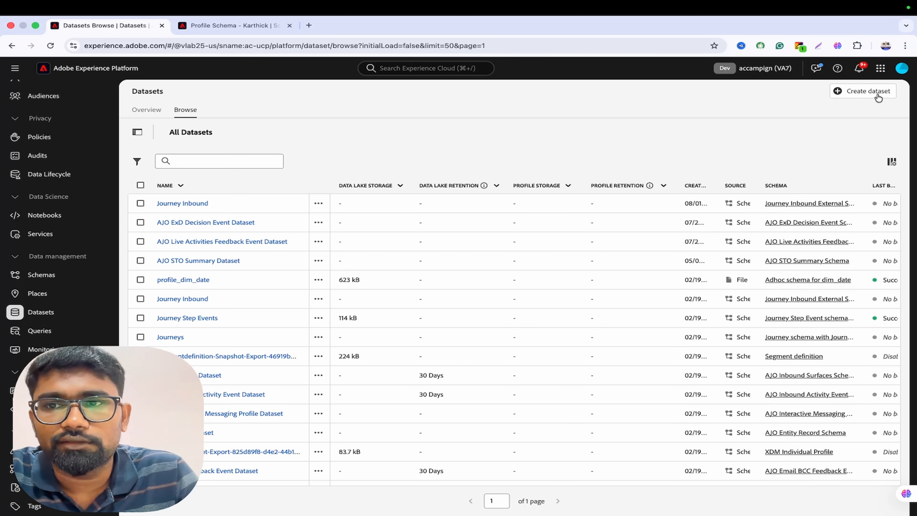
Start a new dataset from a schema, basing it on AEP Event Schema, and proceed to its configuration.
left_click(869, 92)
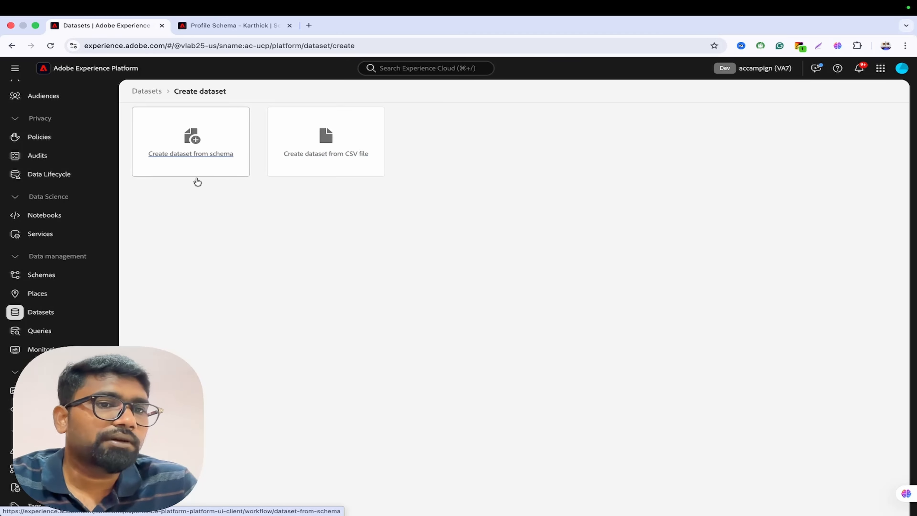
left_click(212, 153)
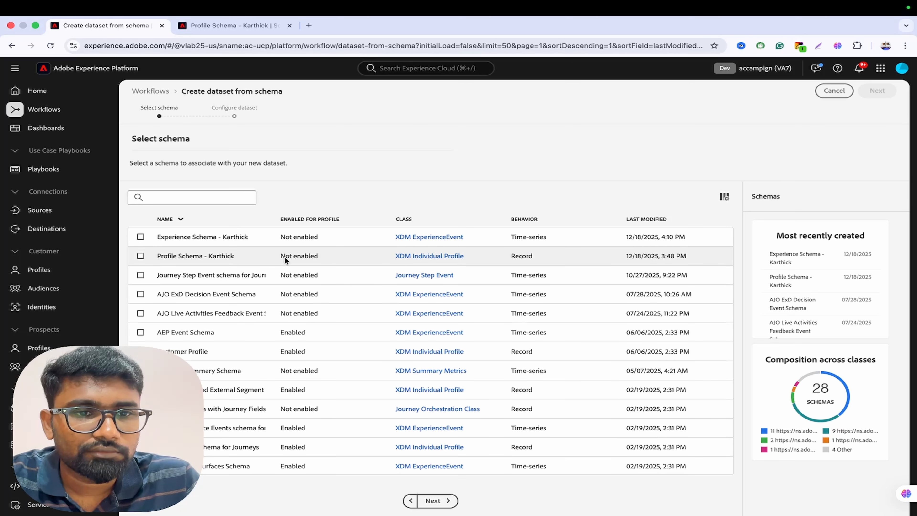
left_click(236, 24)
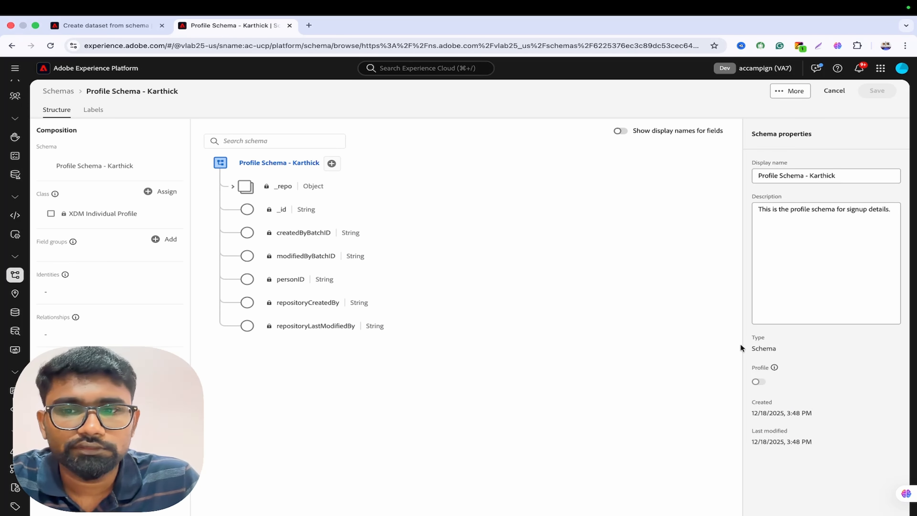
left_click(78, 25)
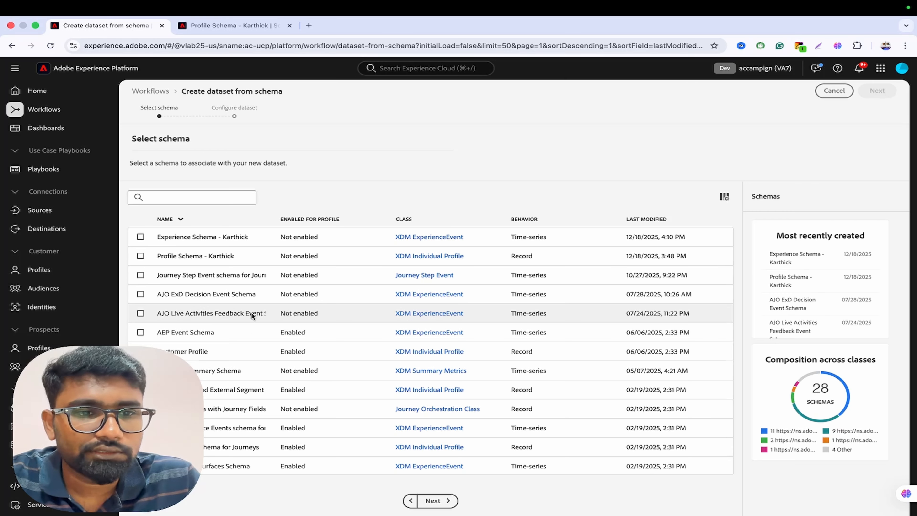
left_click(140, 332)
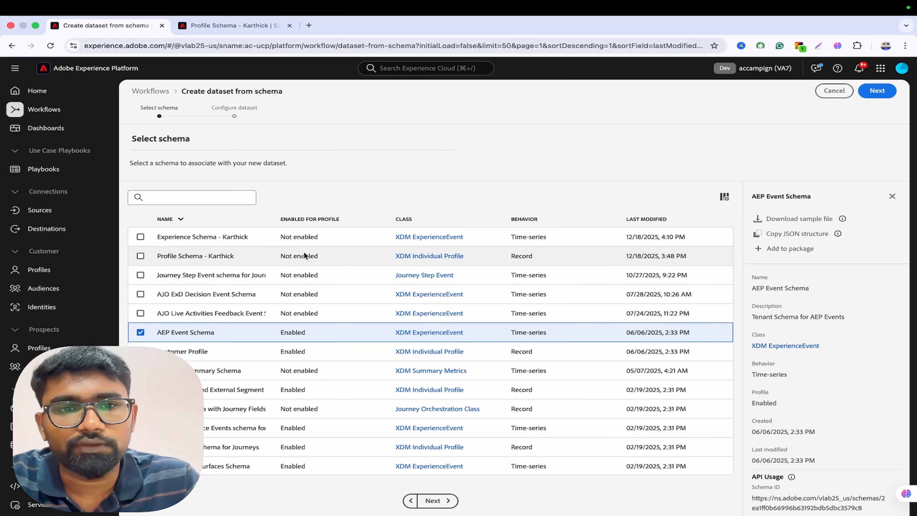
left_click(878, 91)
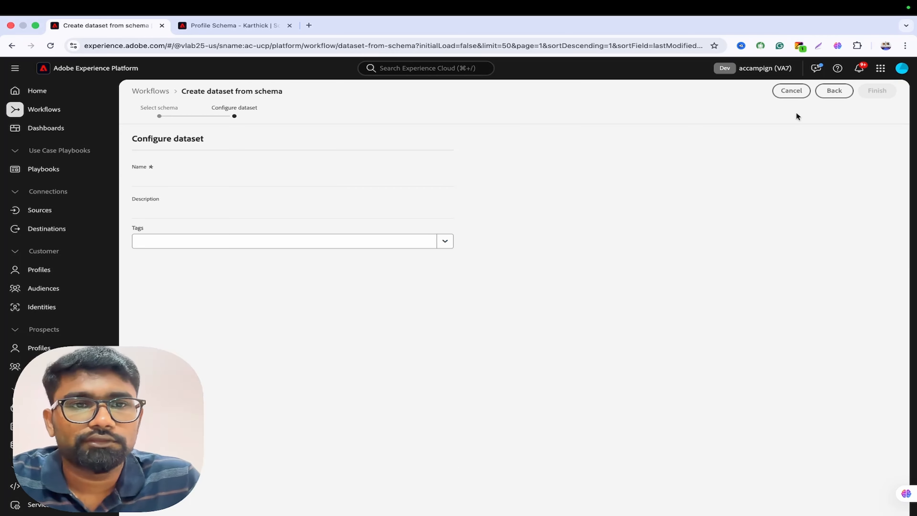
Name the dataset "event data" and finish creating it.
left_click(186, 177)
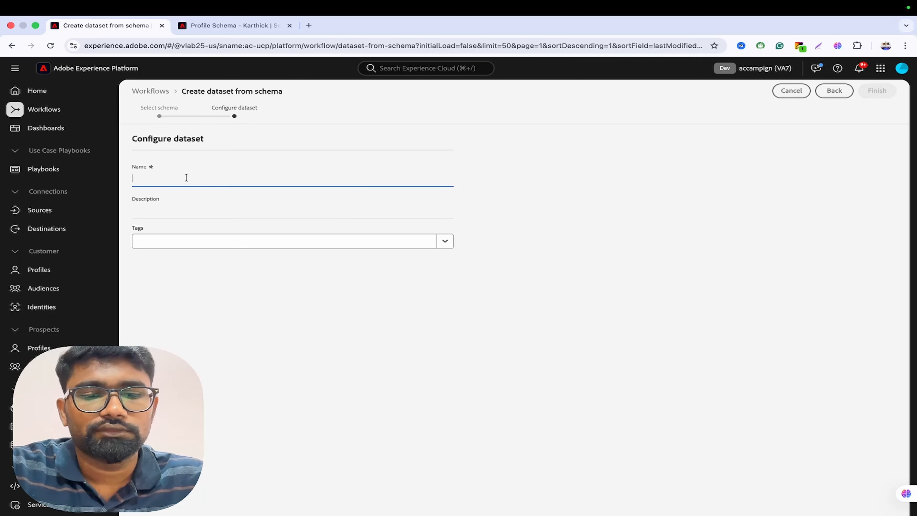
type("pr")
key("BackSpace")
key("BackSpace")
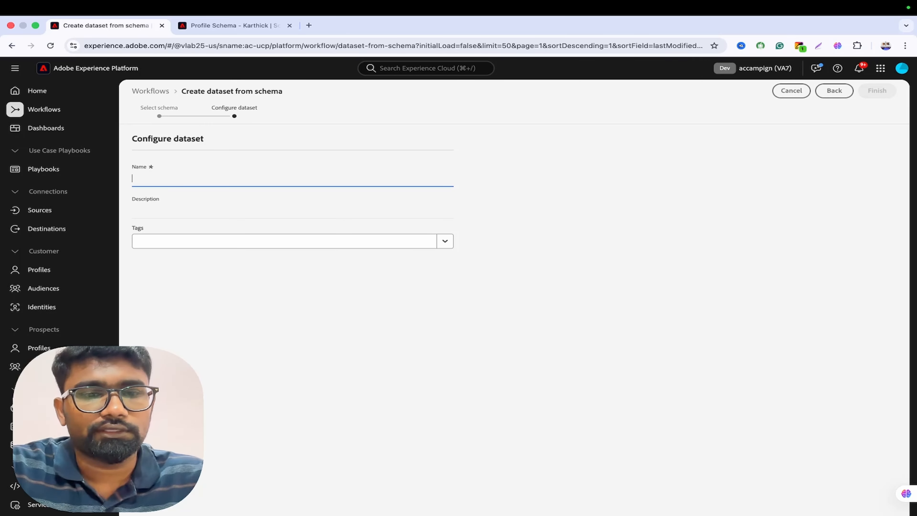
type("event data")
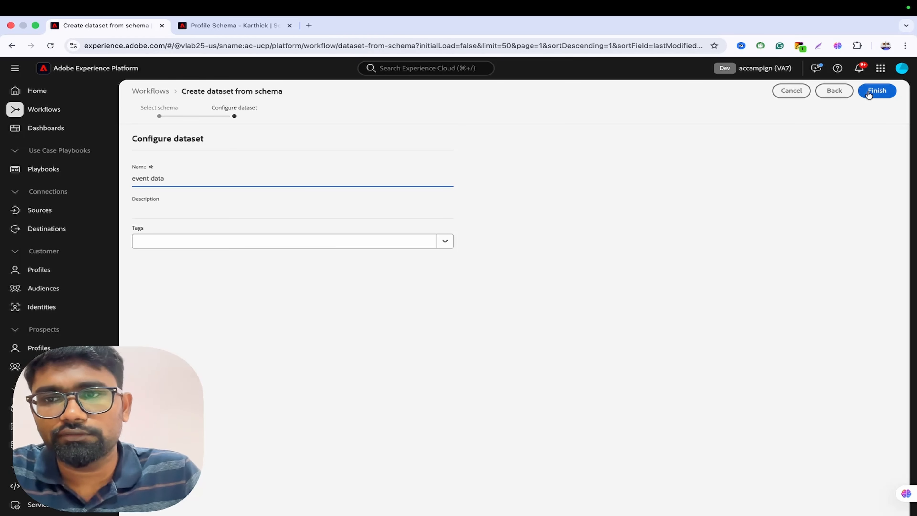
left_click(869, 93)
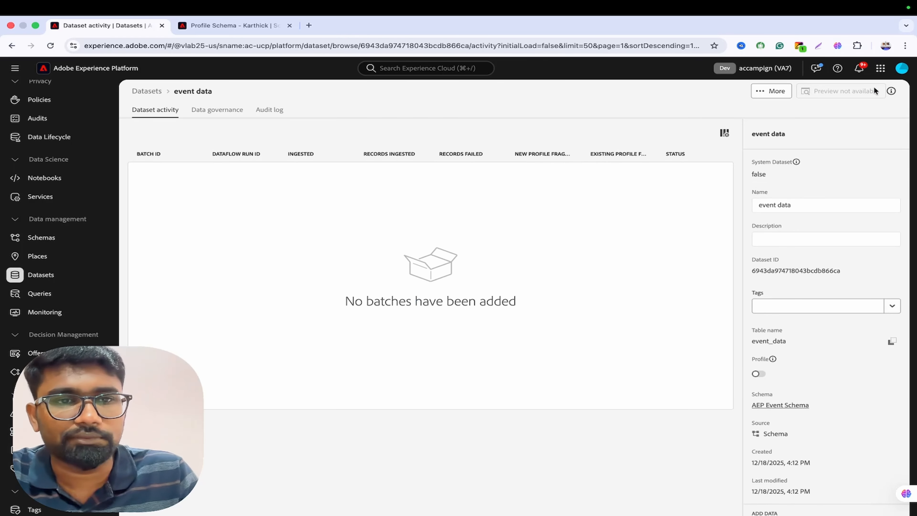
View the dataset's data governance labels and its Profile enablement confirmation, cancelling without enabling it.
left_click(217, 111)
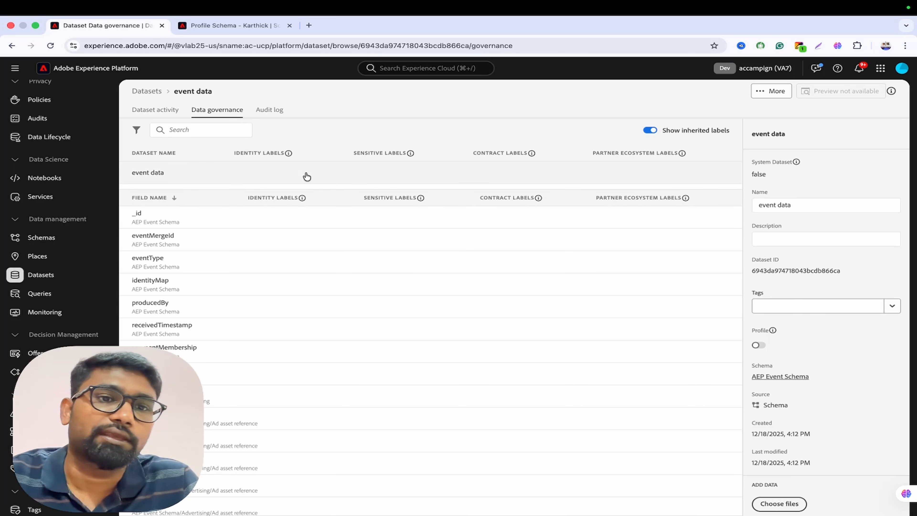
left_click(159, 111)
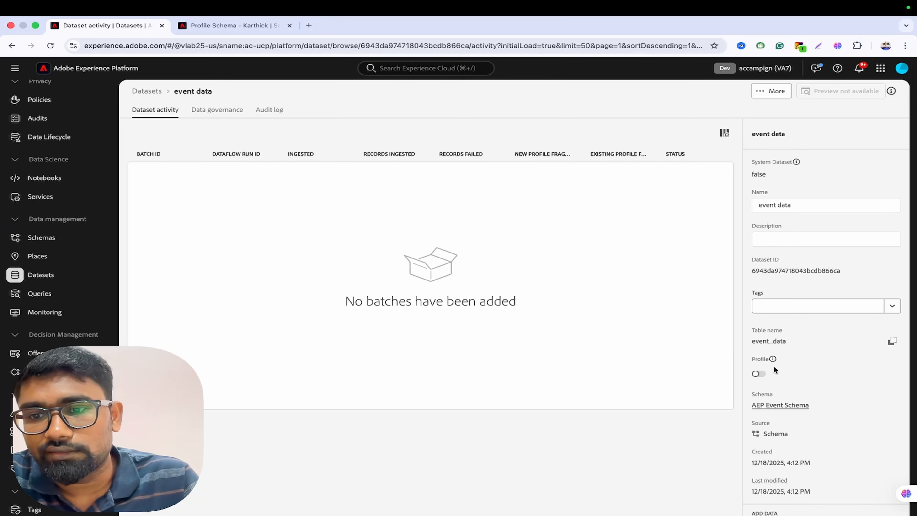
left_click(758, 374)
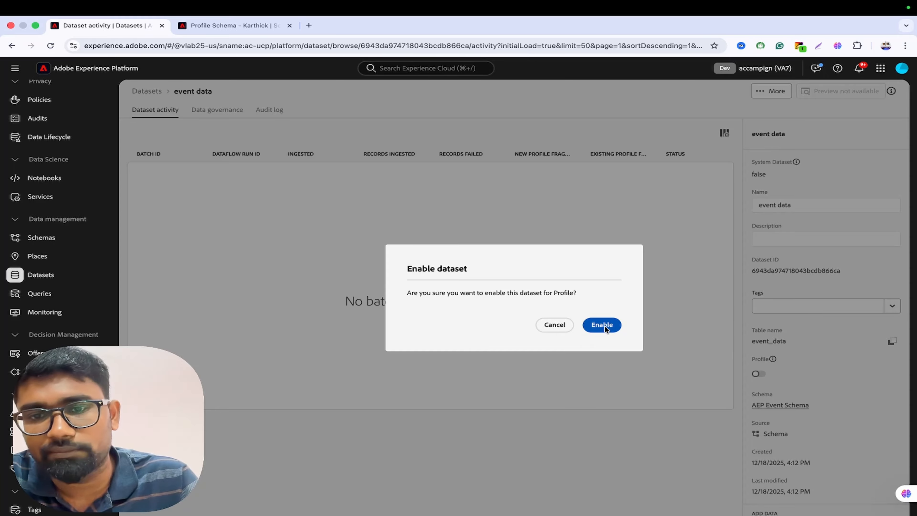
left_click(556, 327)
Examine the dataset's file upload and ingestion options and return to the dataset list.
scroll(848, 391, "down", 6)
scroll(848, 395, "down", 2)
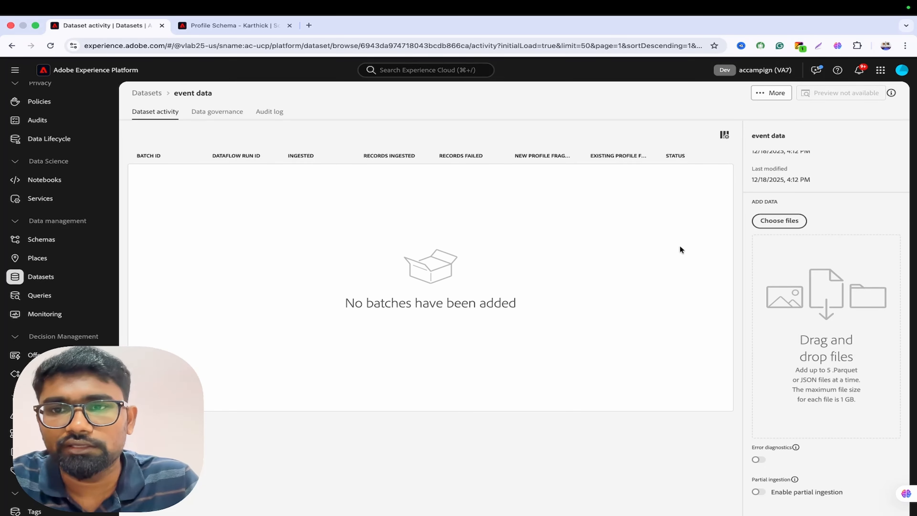
scroll(807, 218, "up", 8)
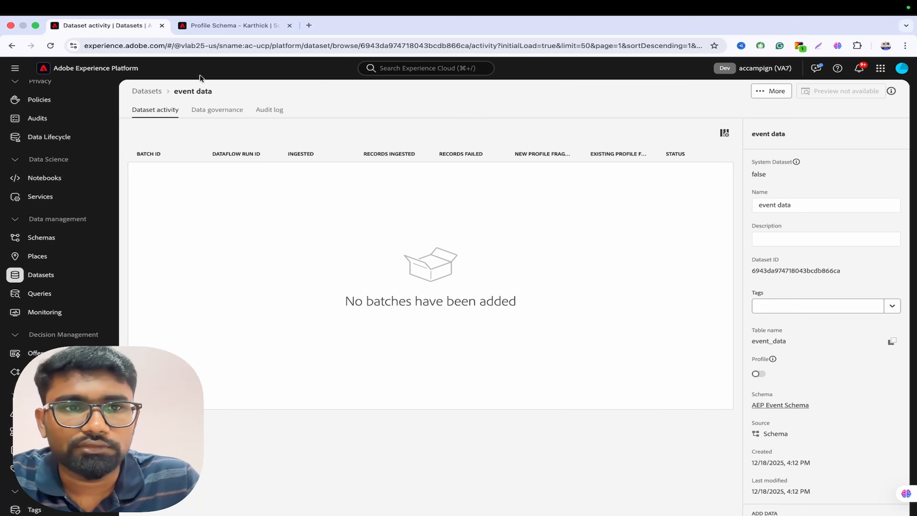
left_click(146, 91)
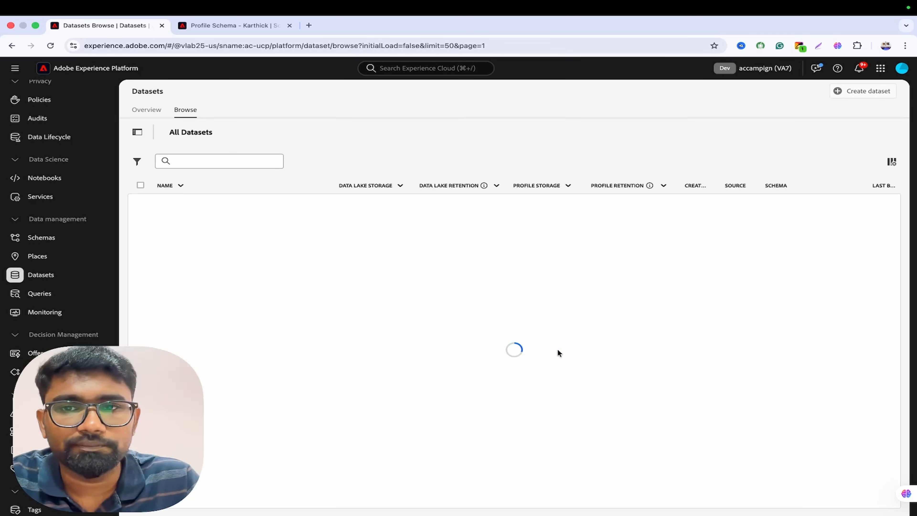